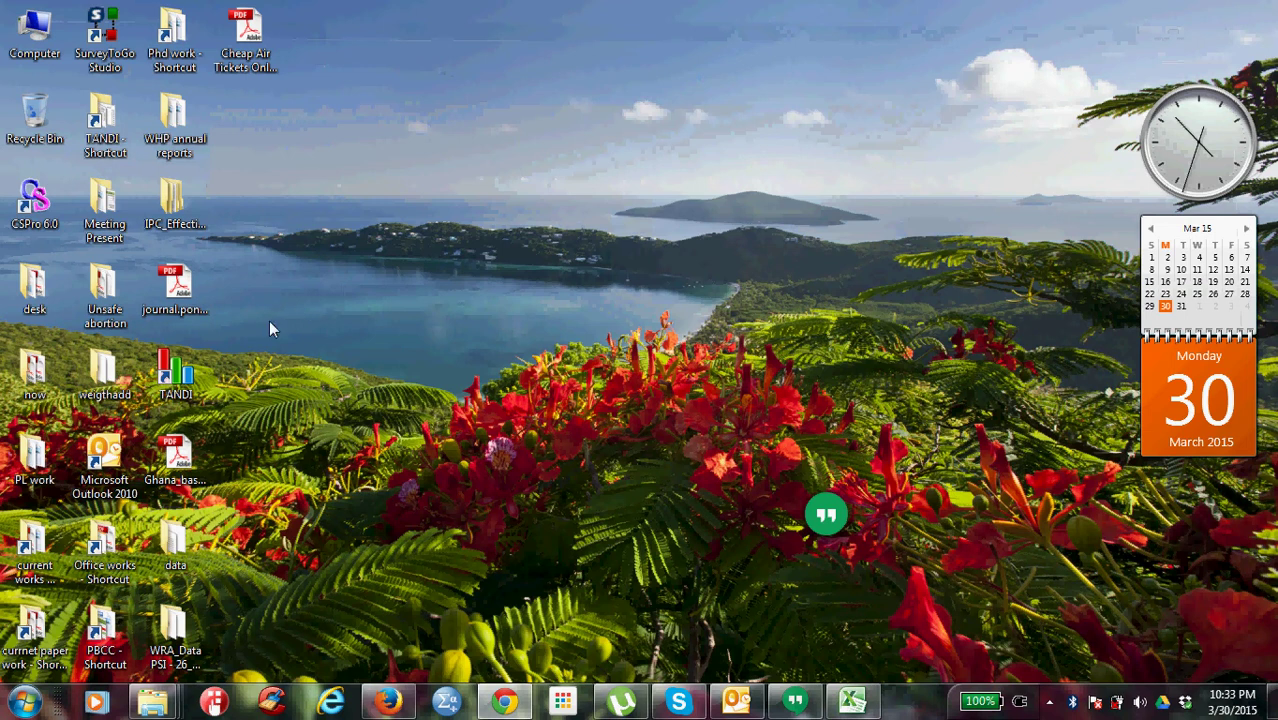
Open TANDI's Create Data Entry File option and add a case with state 1 Odisha, district 4 Puri and purpose C.
{"action": "double_click", "coordinate": [184, 375]}
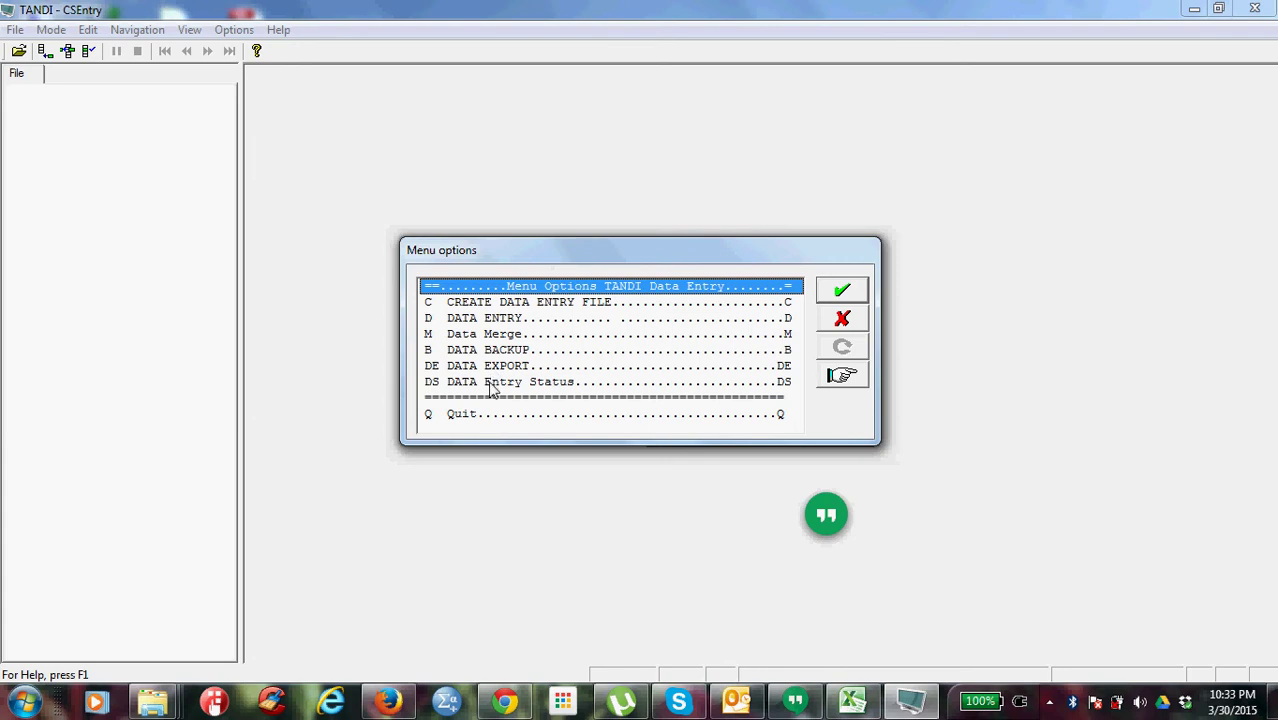
{"action": "double_click", "coordinate": [491, 303]}
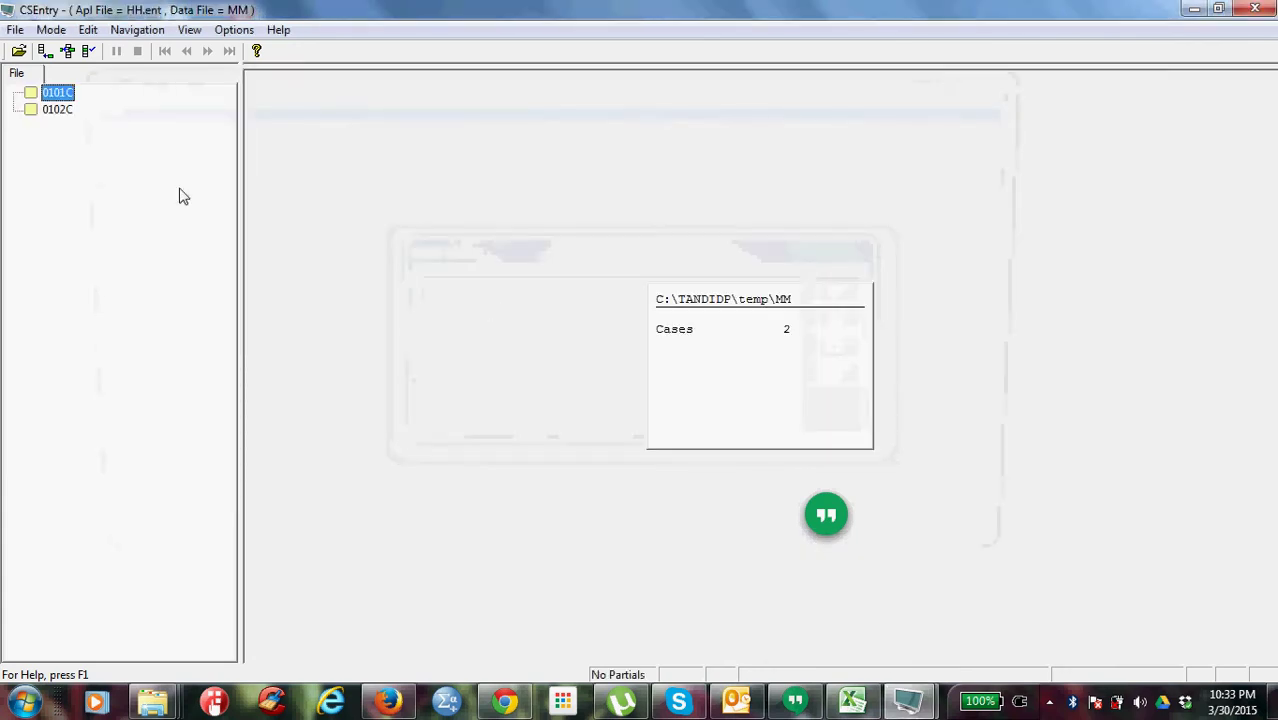
{"action": "left_click", "coordinate": [44, 54]}
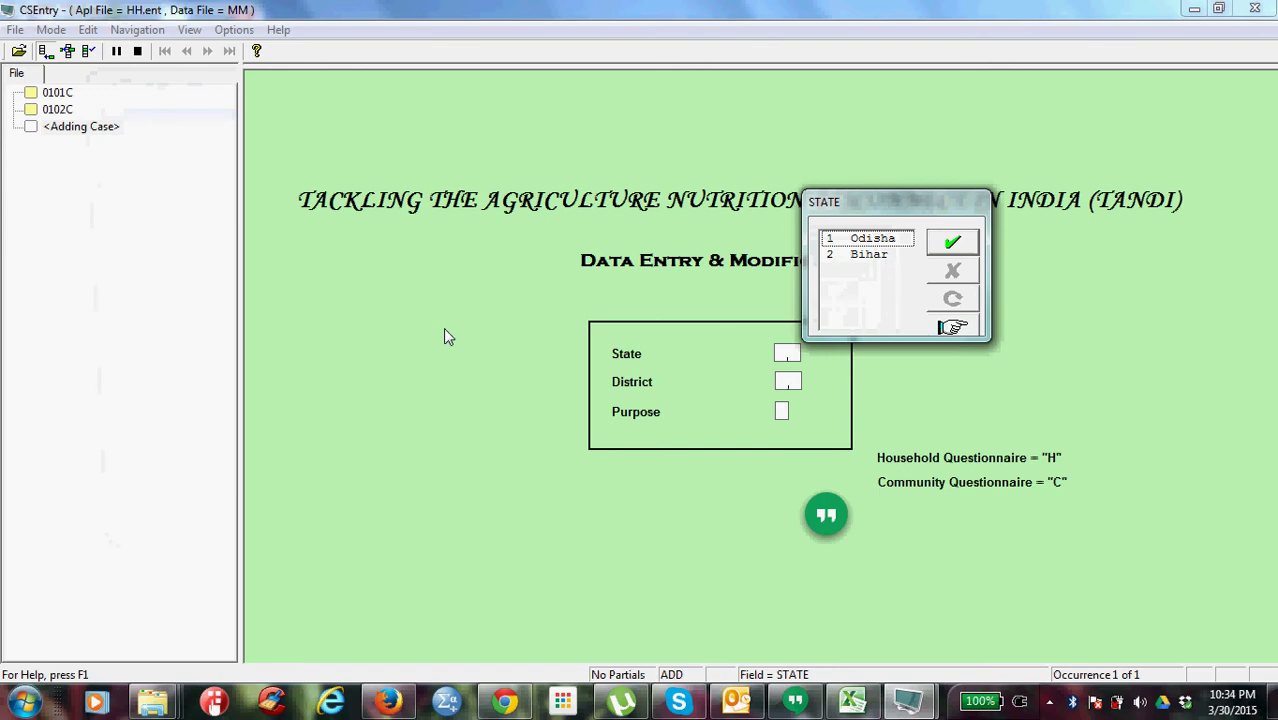
{"action": "type", "text": "1"}
{"action": "key", "text": "Return"}
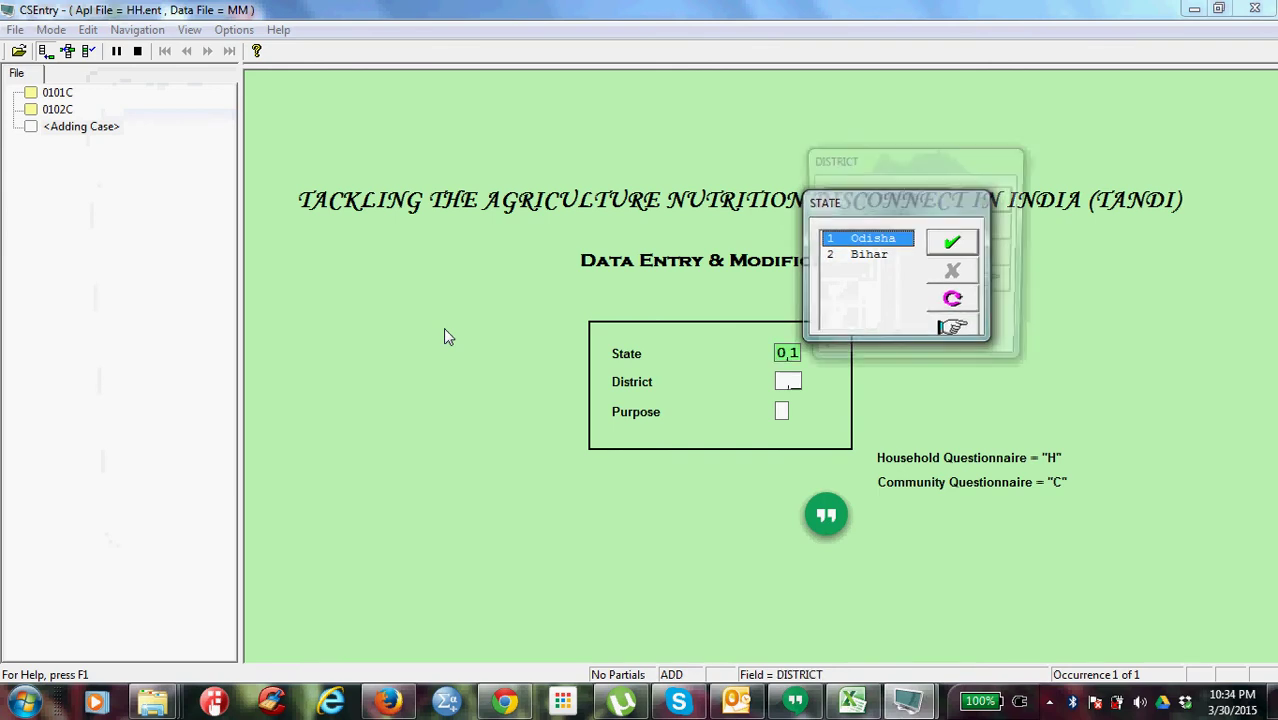
{"action": "type", "text": "4"}
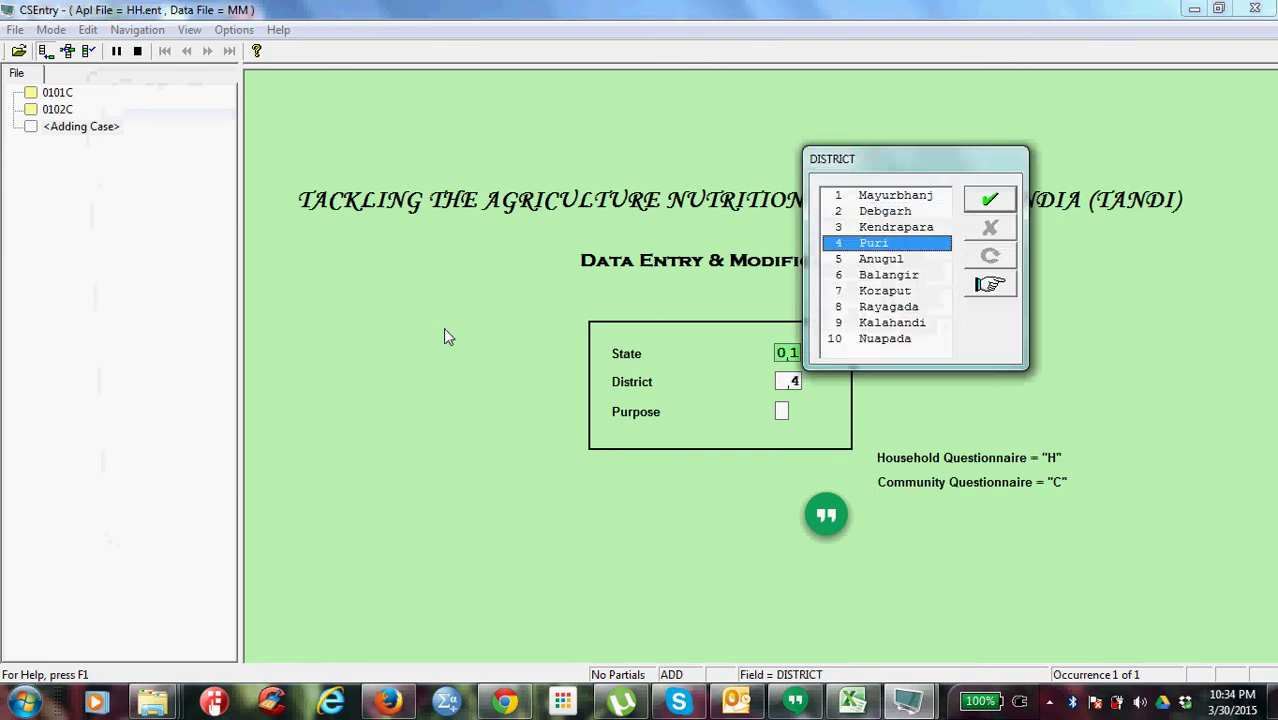
{"action": "key", "text": "Return"}
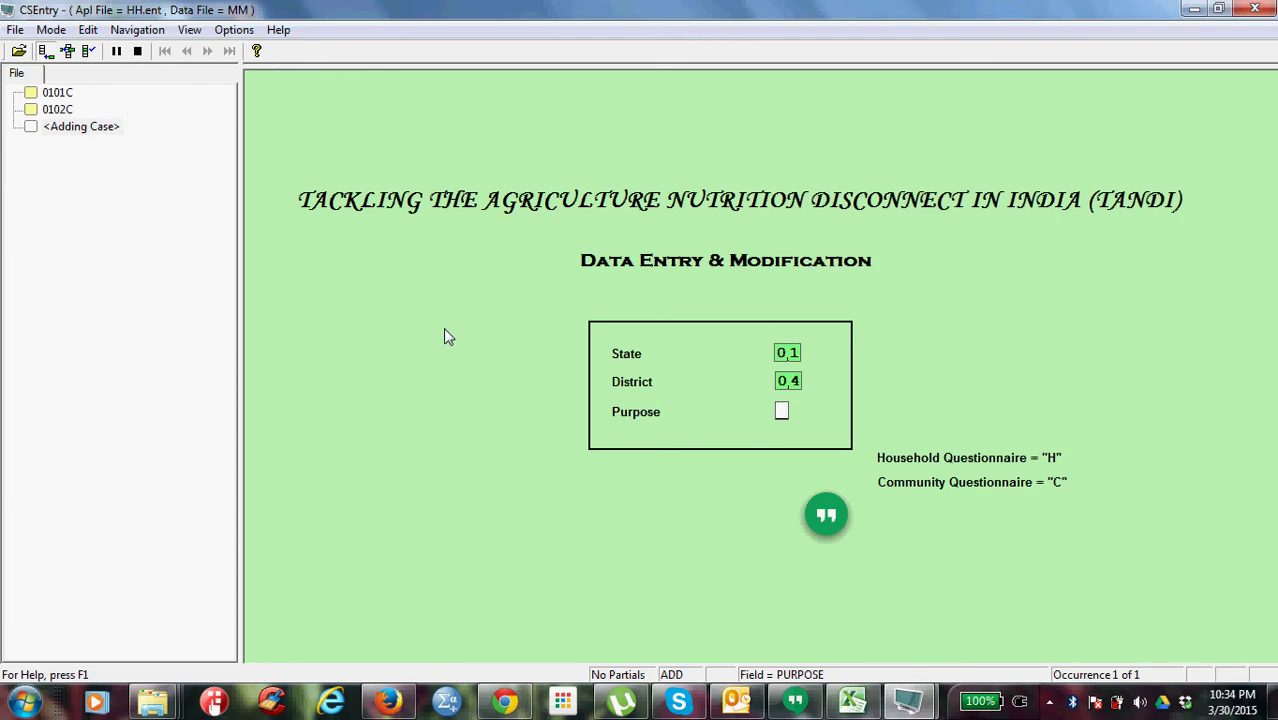
{"action": "type", "text": "C"}
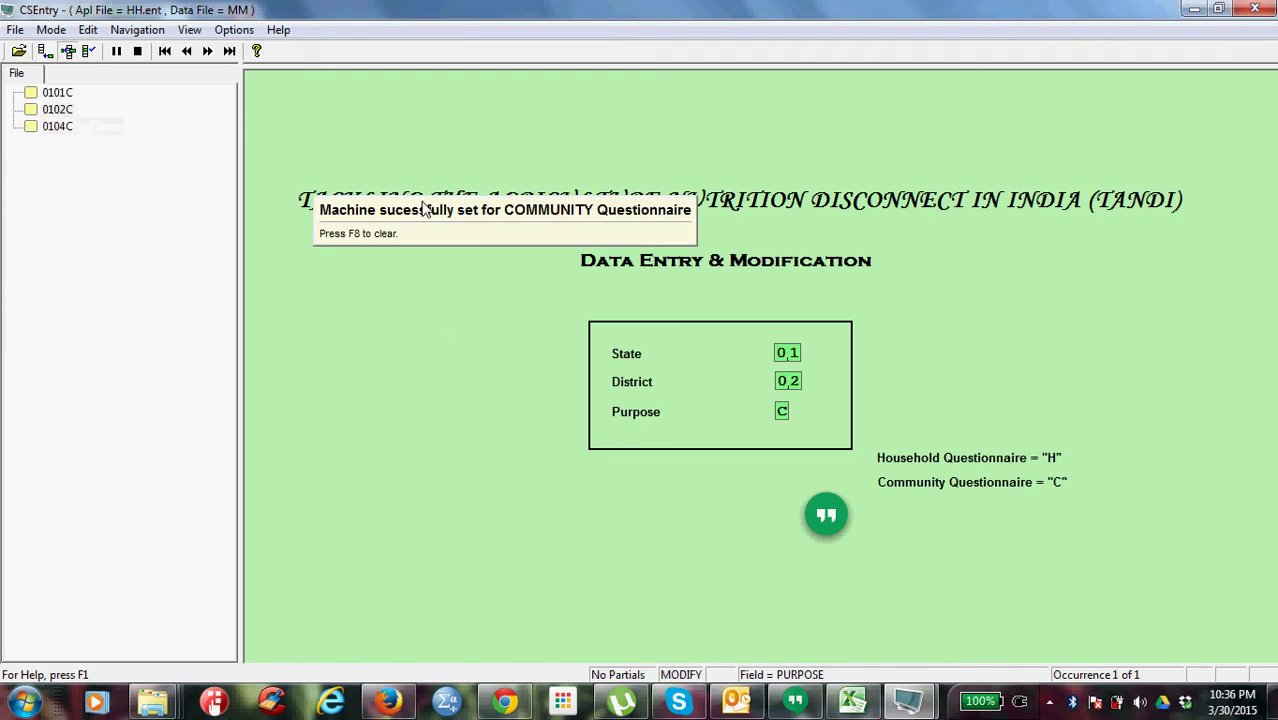
Accept the case 0102C for the community questionnaire and close the data entry file setup.
{"action": "key", "text": "Return"}
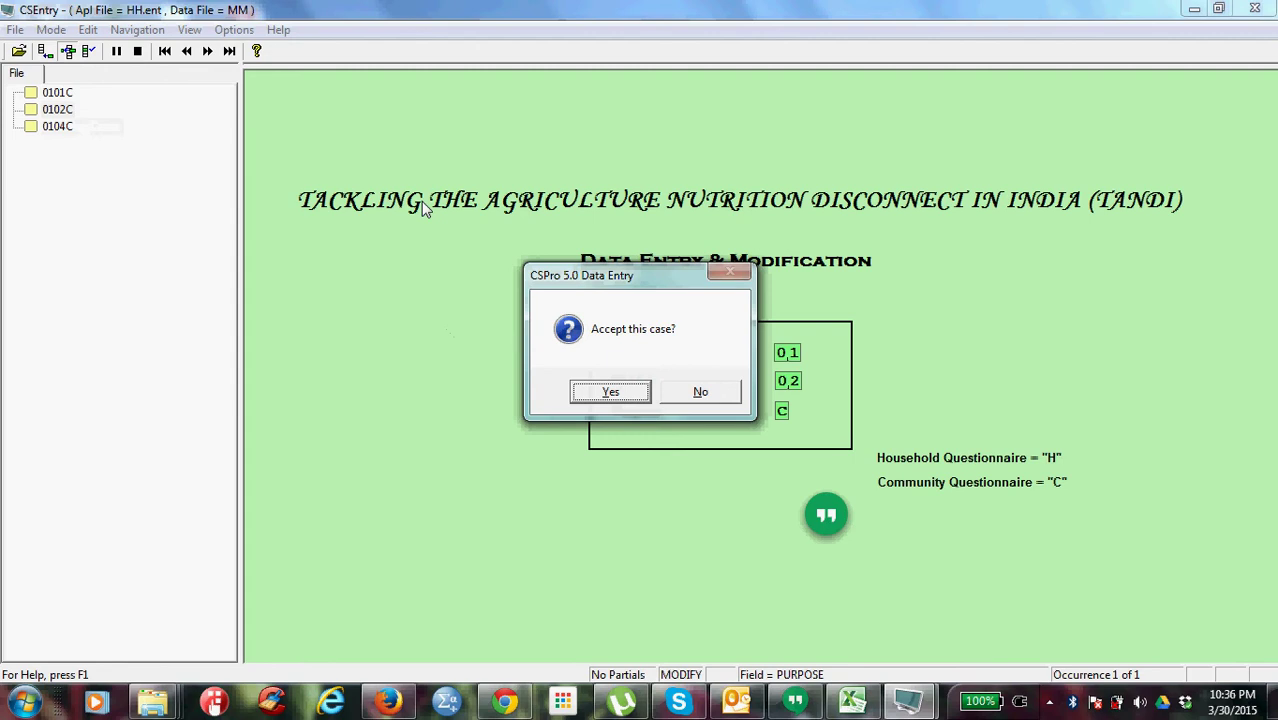
{"action": "key", "text": "Return"}
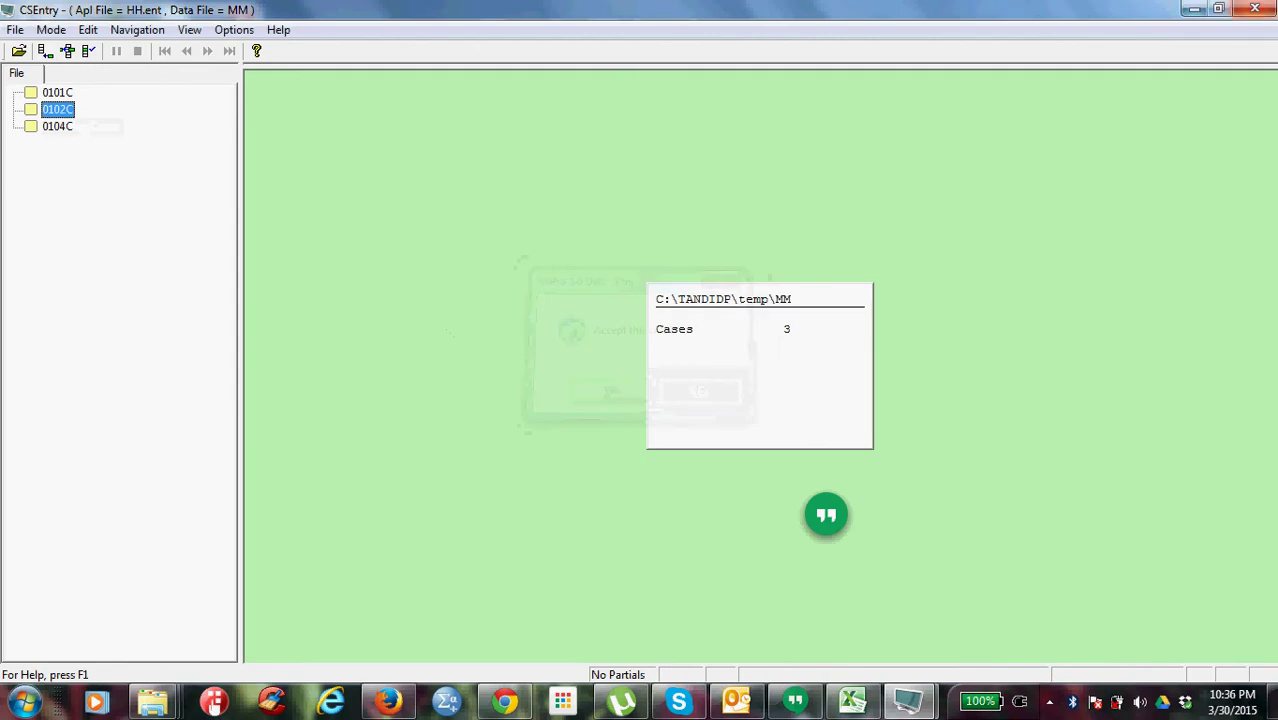
{"action": "left_click", "coordinate": [1255, 9]}
View the Community Questionnaire under Data Entry, close it and quit back to the main TANDI menu.
{"action": "double_click", "coordinate": [490, 318]}
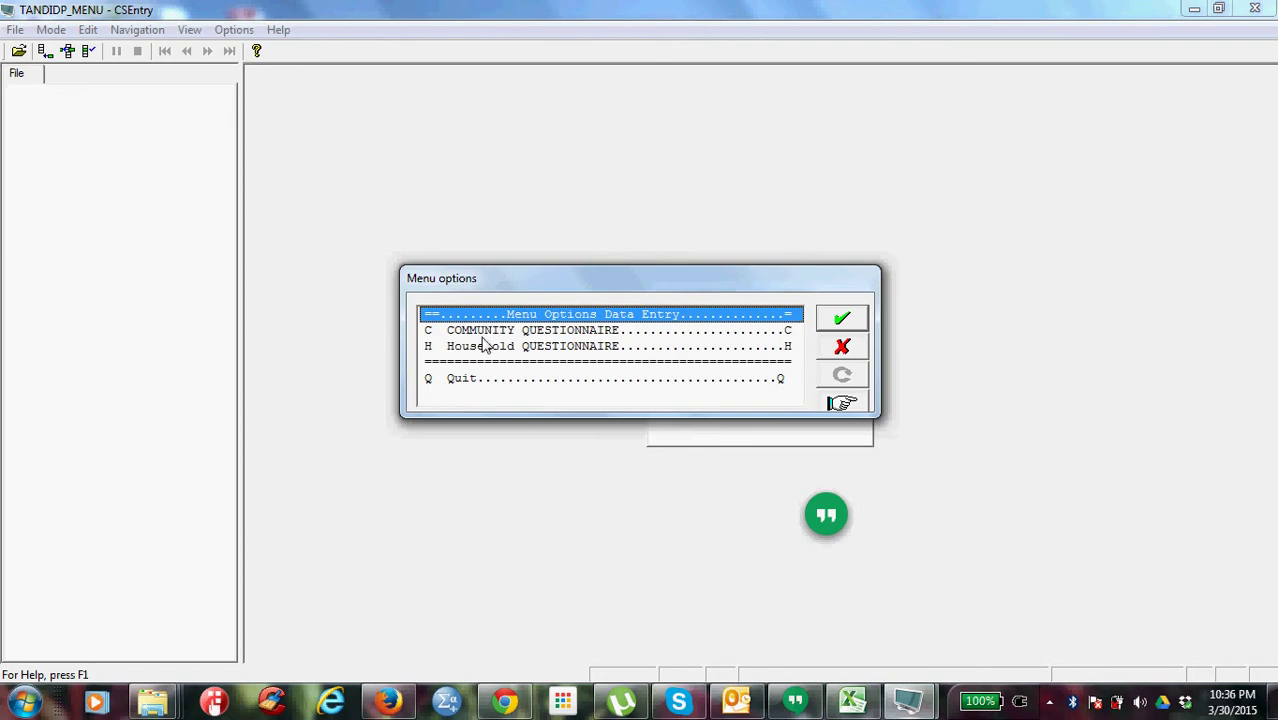
{"action": "double_click", "coordinate": [478, 330]}
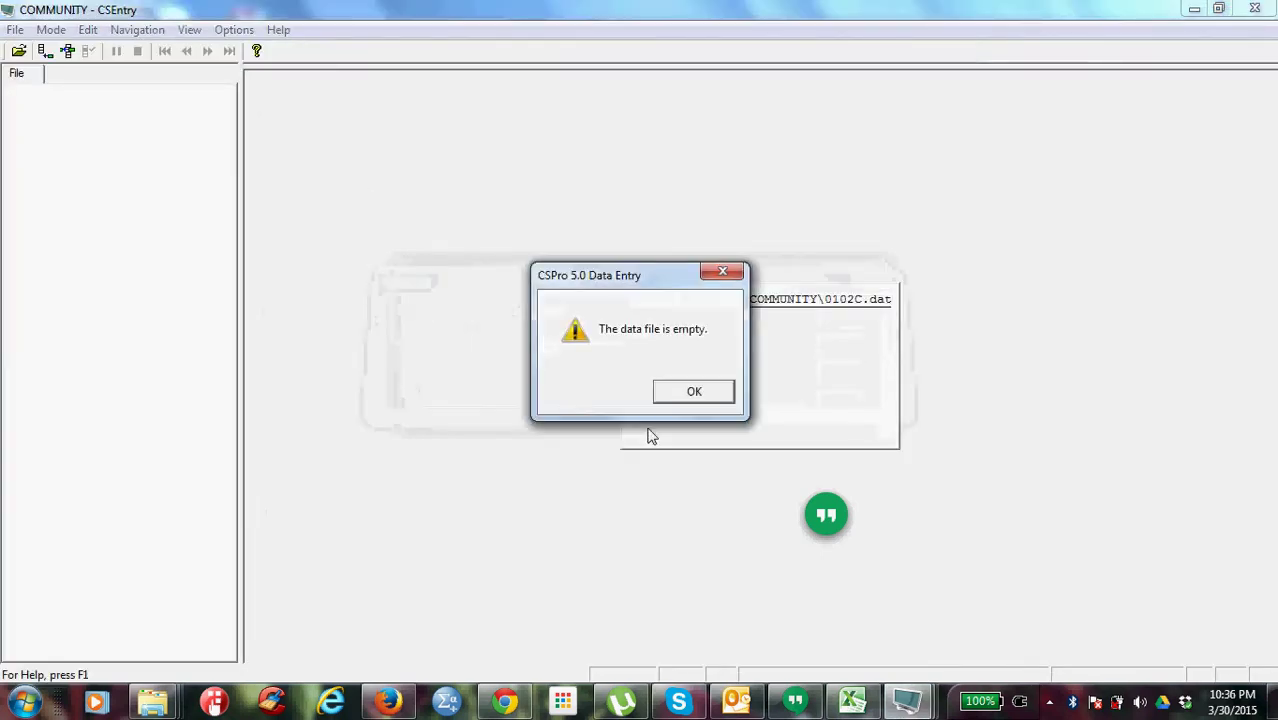
{"action": "left_click", "coordinate": [688, 397]}
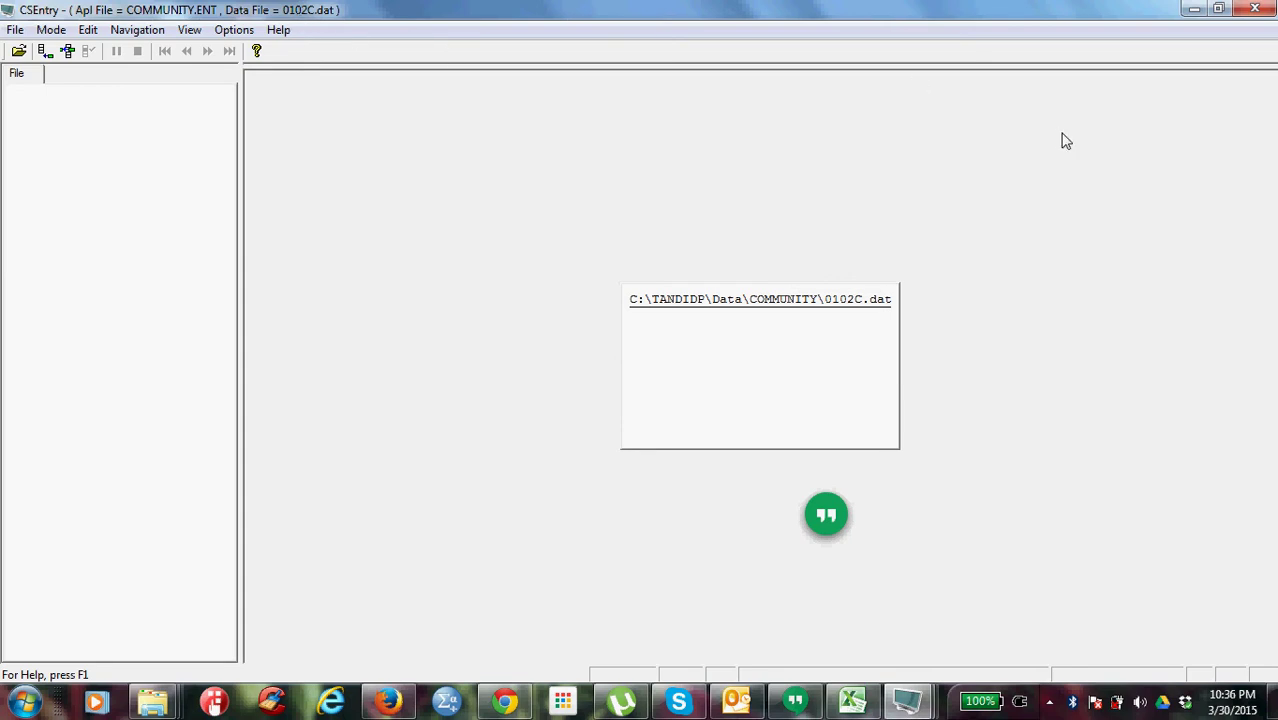
{"action": "left_click", "coordinate": [1255, 8]}
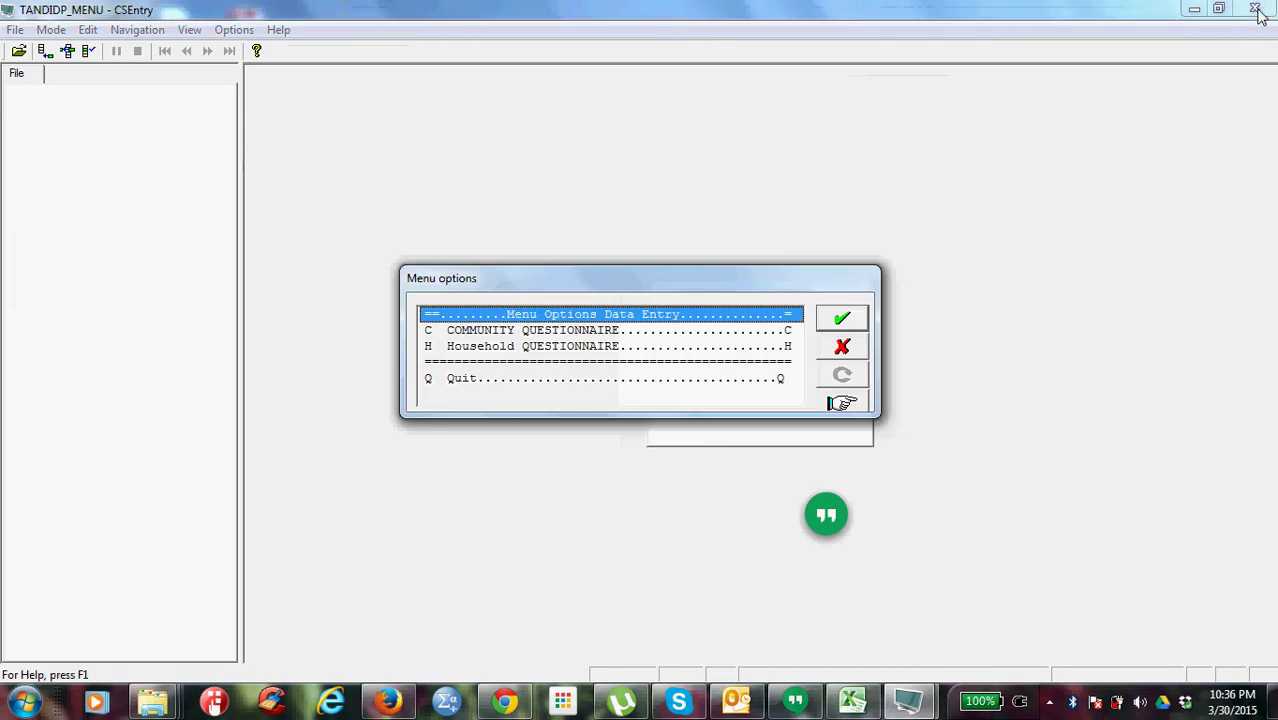
{"action": "double_click", "coordinate": [452, 380]}
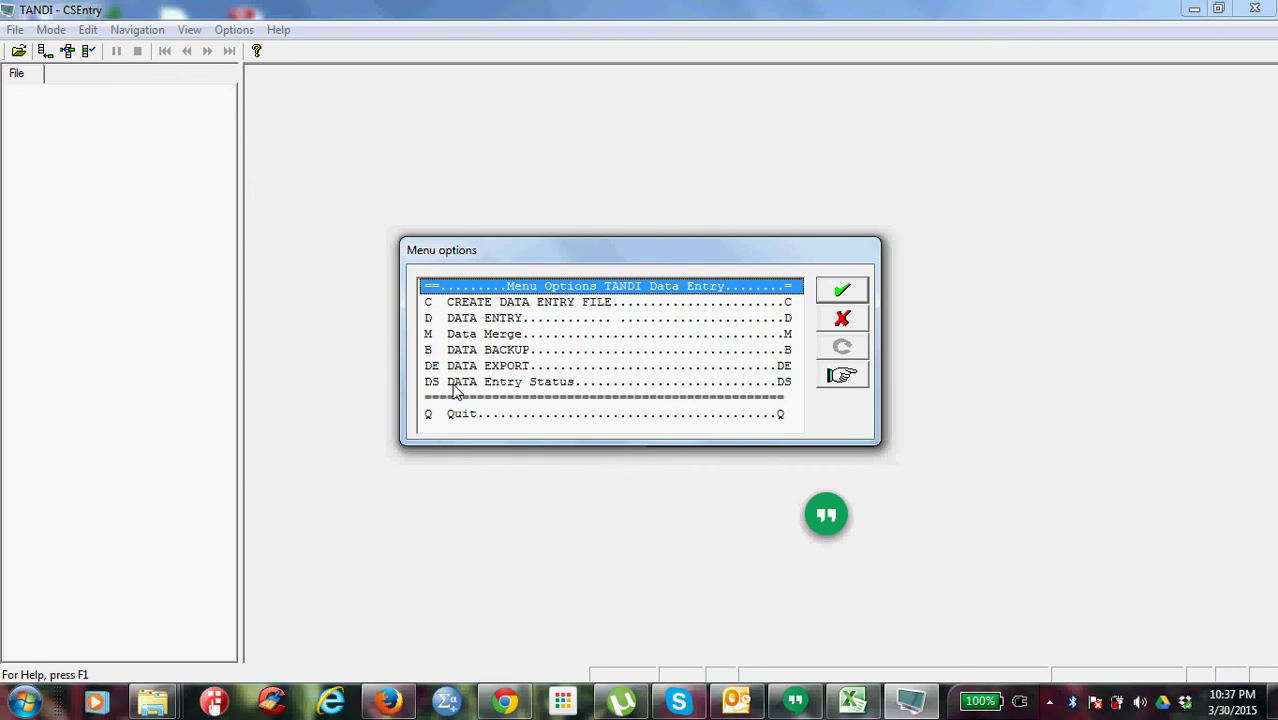
Open the Data Merge option and begin adding files to concatenate.
{"action": "double_click", "coordinate": [487, 334]}
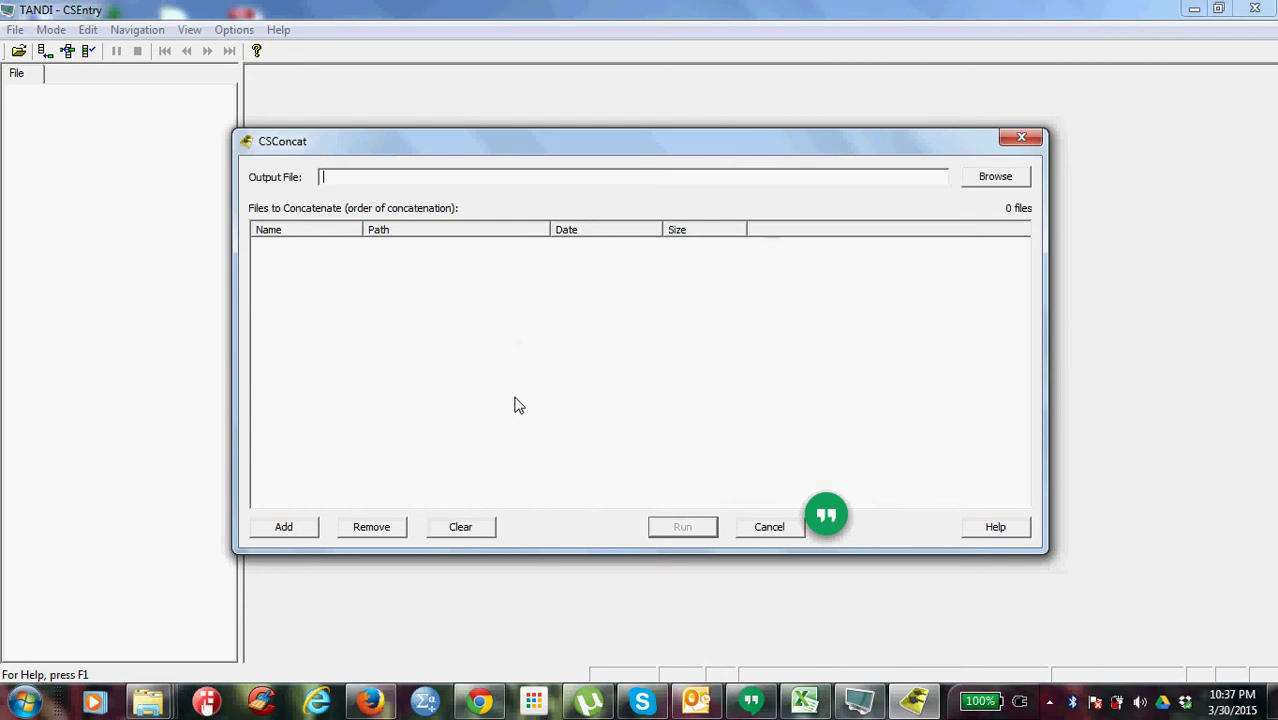
{"action": "left_click", "coordinate": [284, 528]}
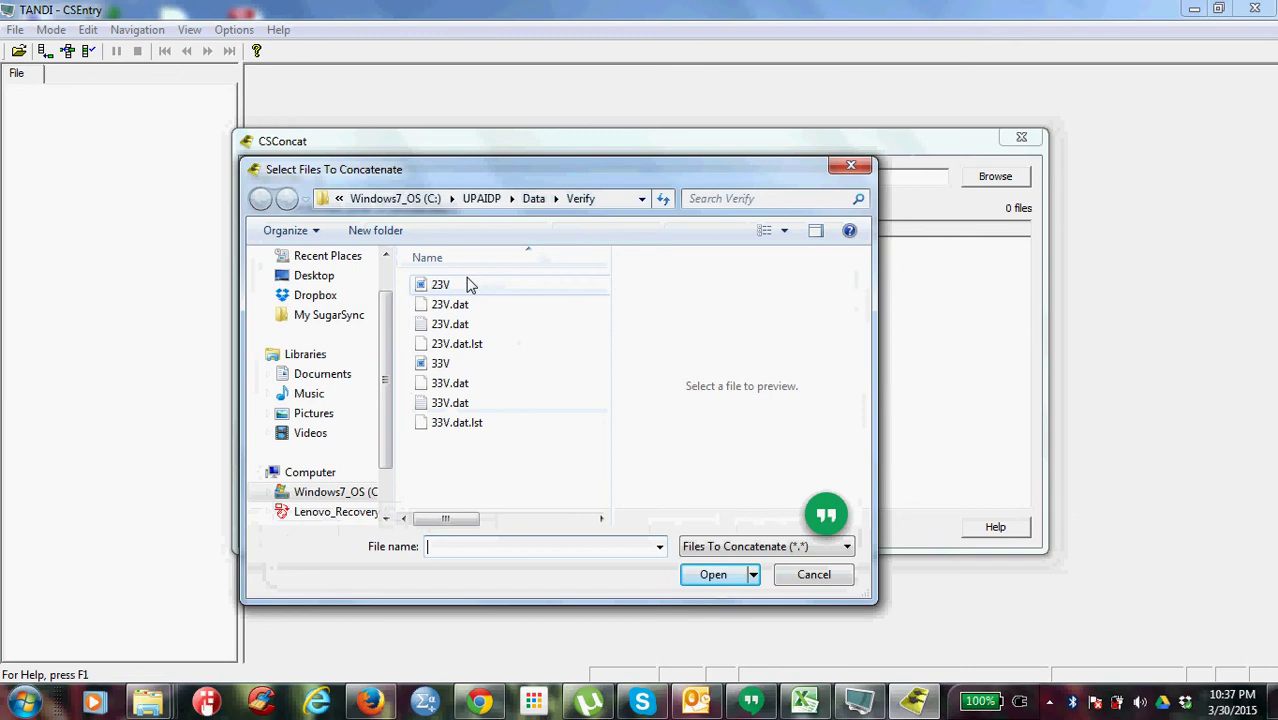
{"action": "right_click", "coordinate": [677, 316]}
{"action": "mouse_move", "coordinate": [725, 341]}
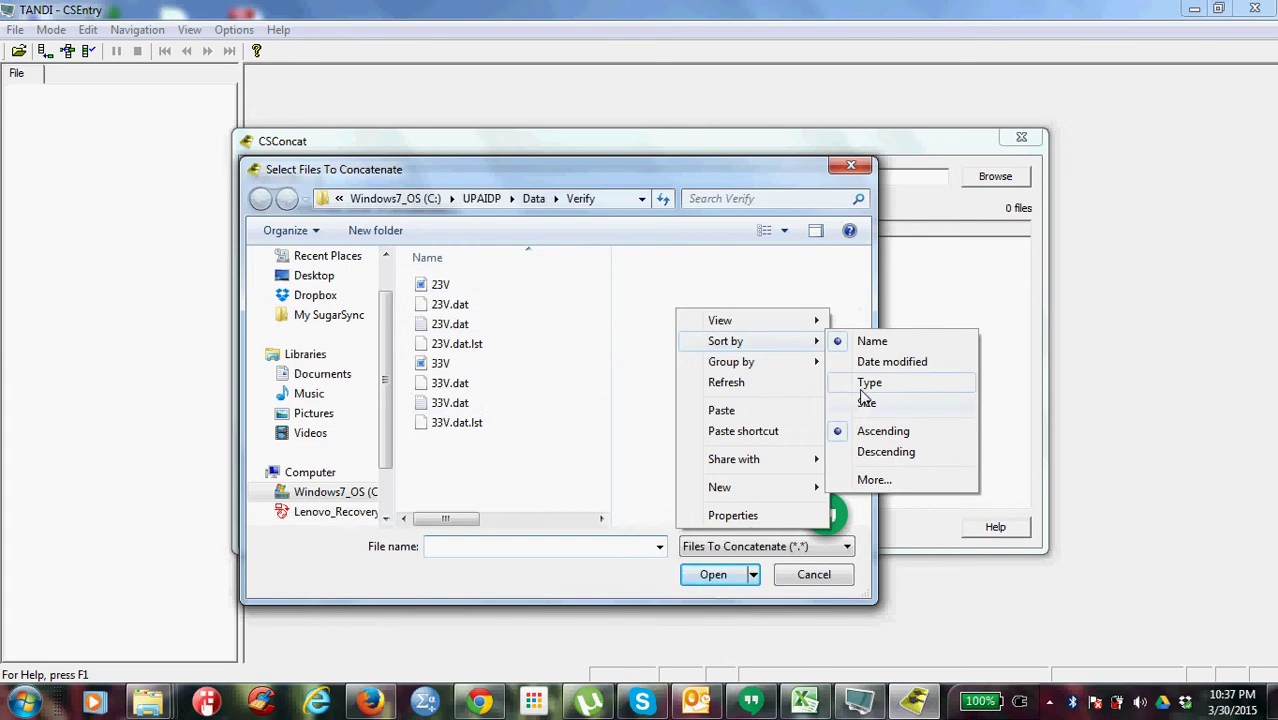
{"action": "left_click", "coordinate": [866, 394]}
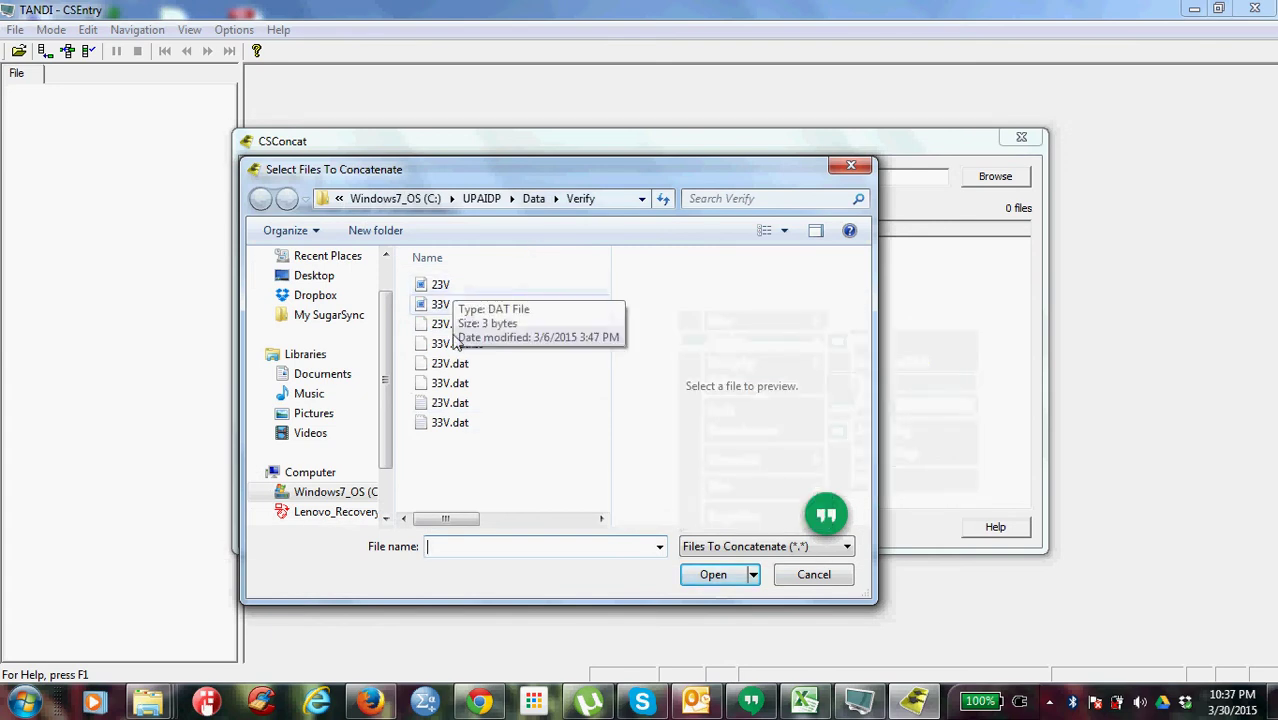
{"action": "left_click", "coordinate": [447, 286]}
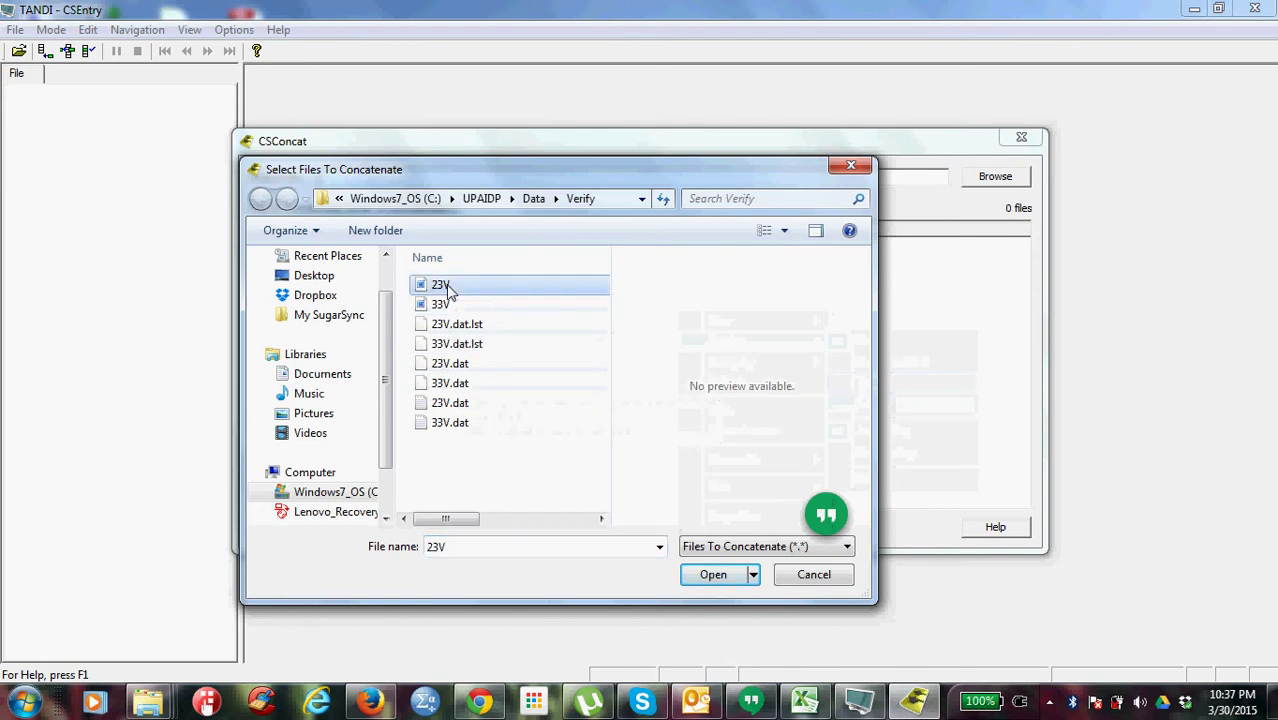
{"action": "left_click", "coordinate": [448, 304], "text": "ctrl"}
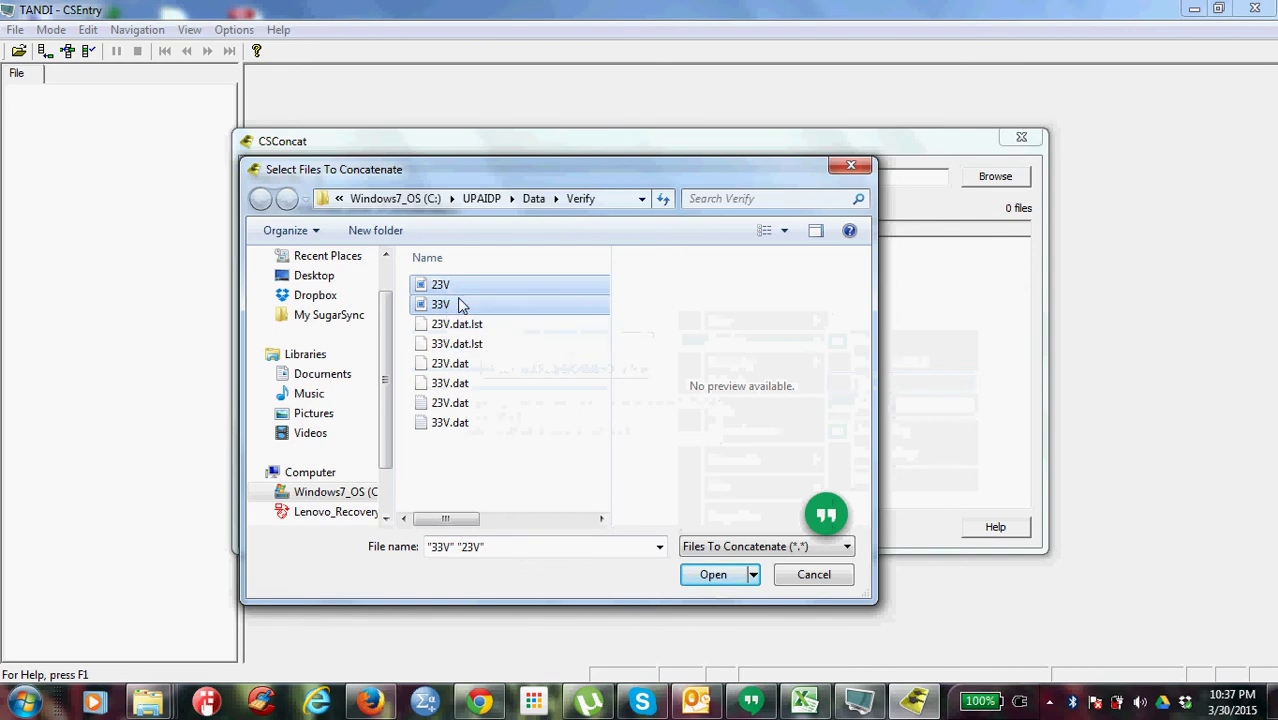
Browse to the C:\TANDIDP\Data\COMMUNITY folder in the file selection.
{"action": "left_click", "coordinate": [410, 200]}
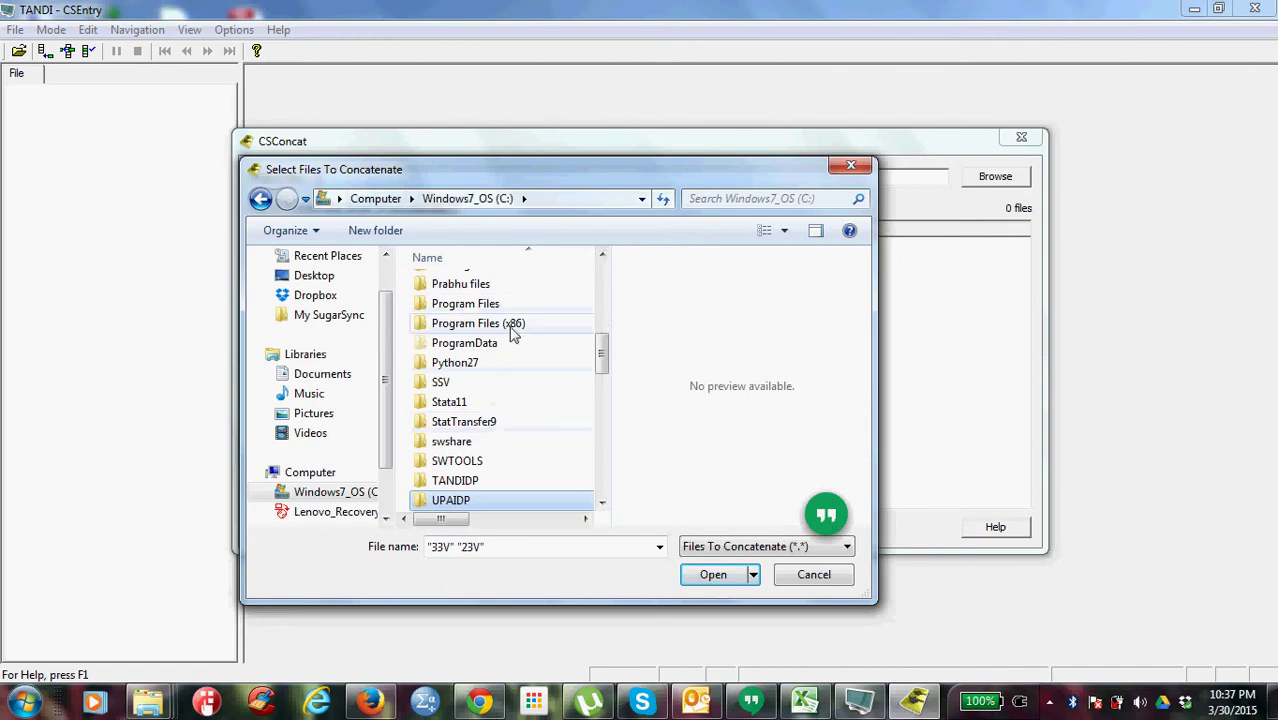
{"action": "left_click", "coordinate": [455, 480]}
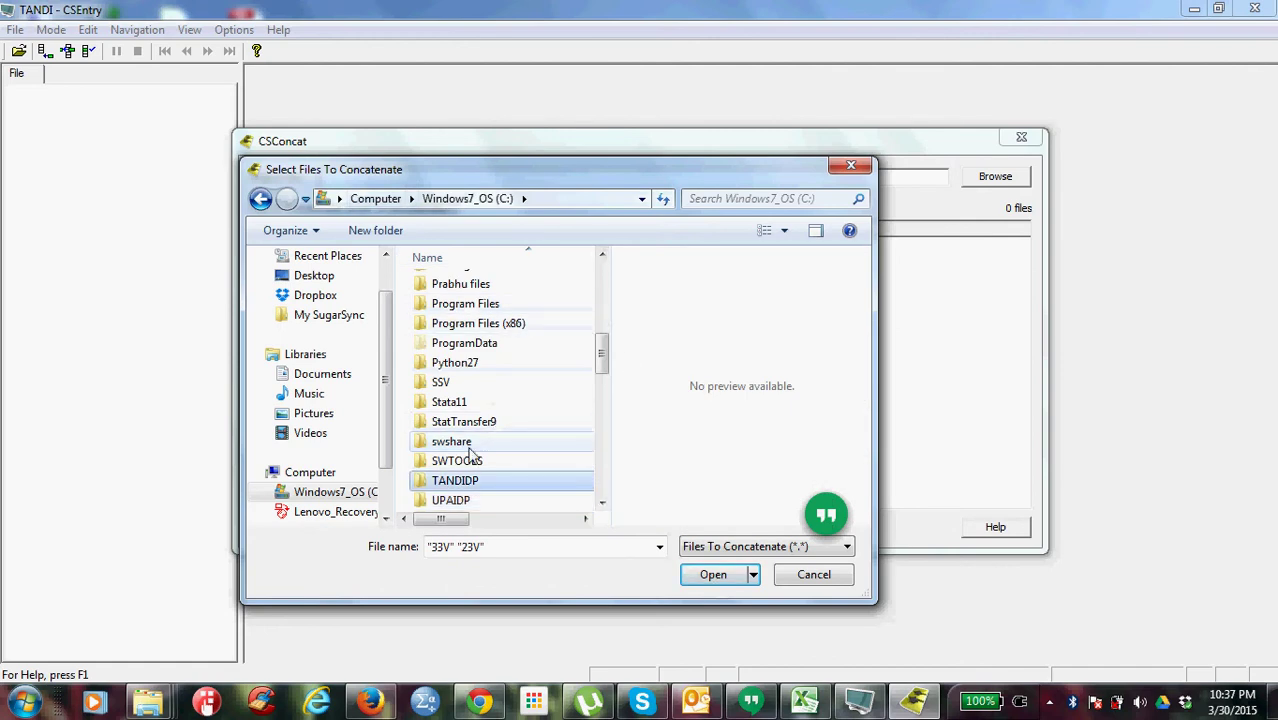
{"action": "key", "text": "Return"}
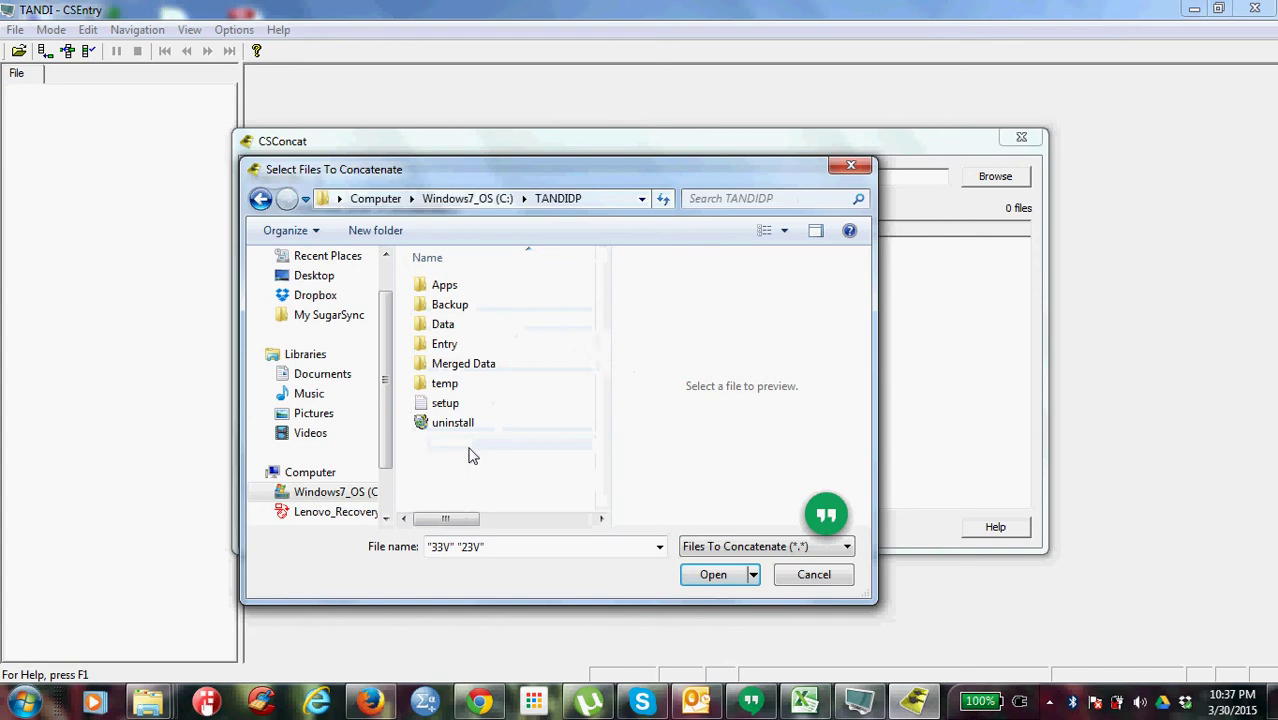
{"action": "double_click", "coordinate": [447, 326]}
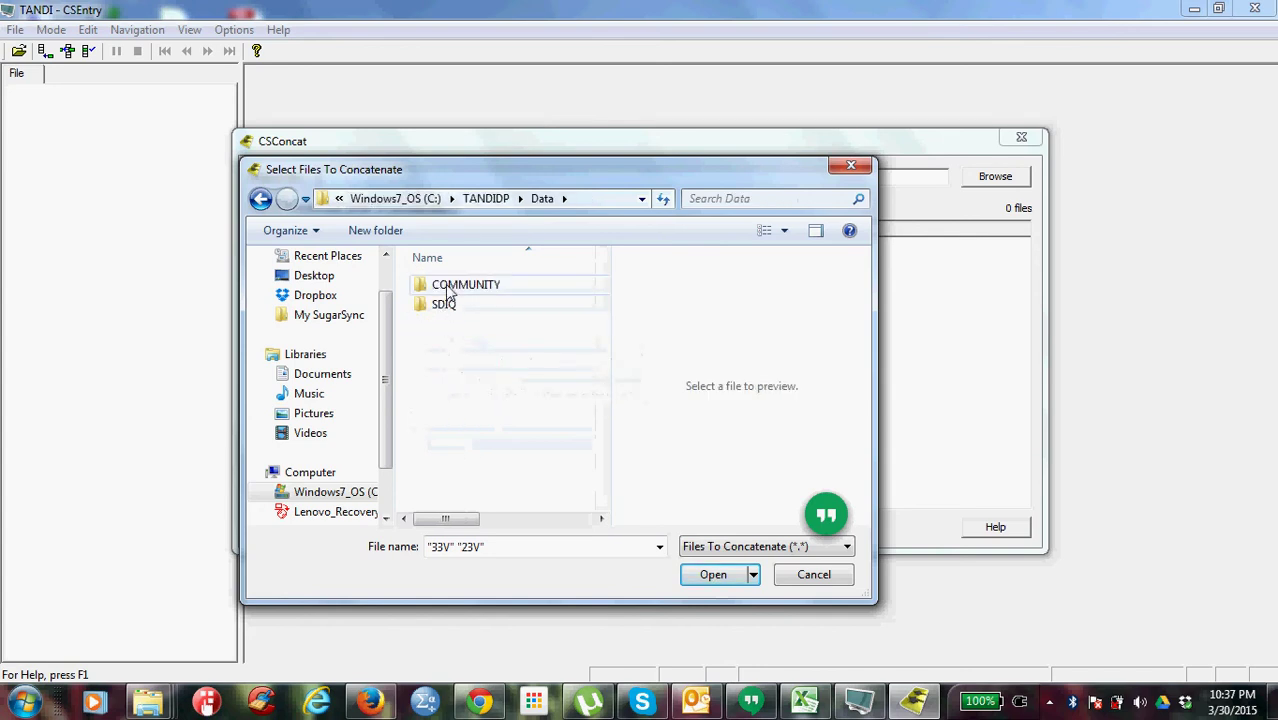
{"action": "double_click", "coordinate": [449, 288]}
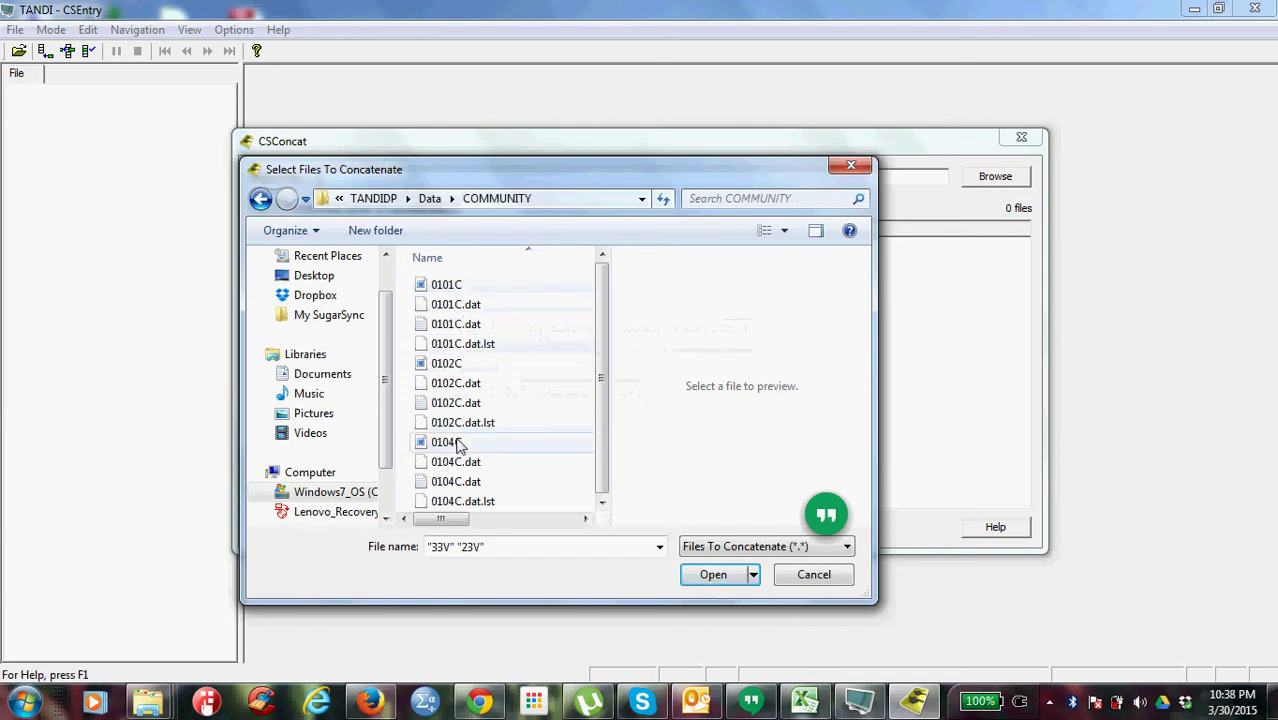
Sort the COMMUNITY files by type and add the DAT files 0101C, 0102C and 0104C to the concatenation list.
{"action": "right_click", "coordinate": [553, 302]}
{"action": "mouse_move", "coordinate": [620, 334]}
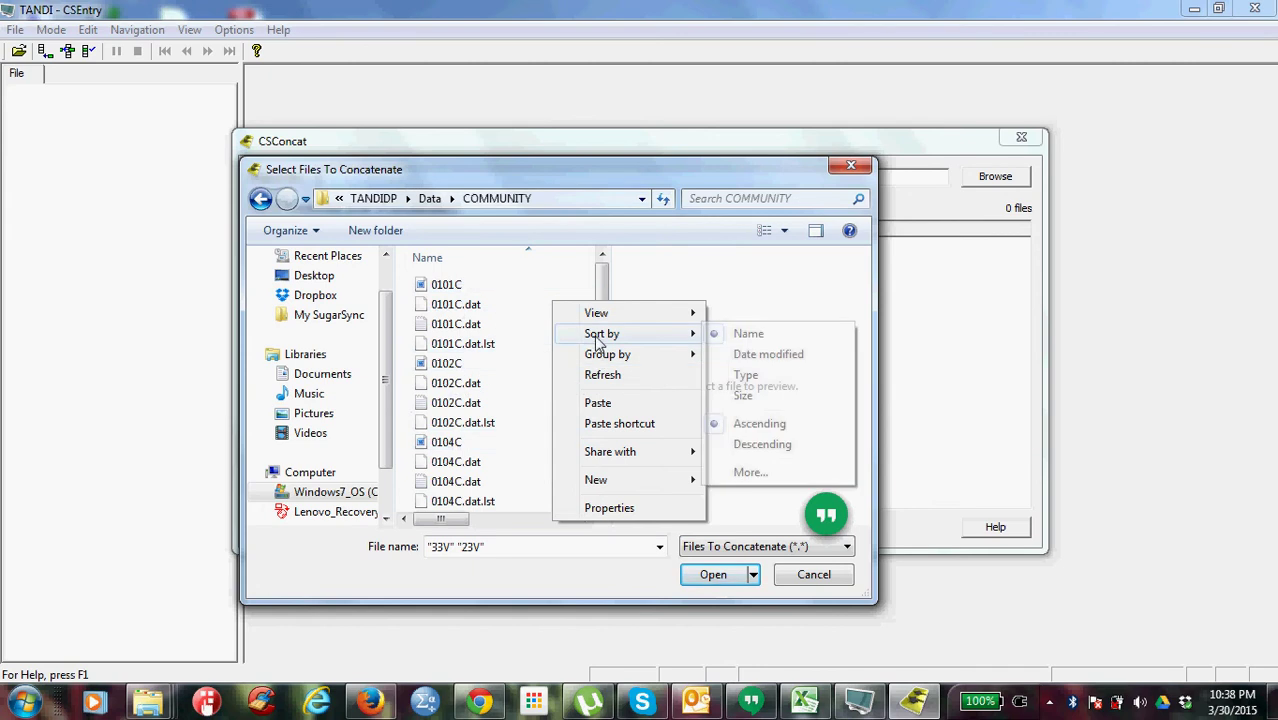
{"action": "left_click", "coordinate": [741, 378]}
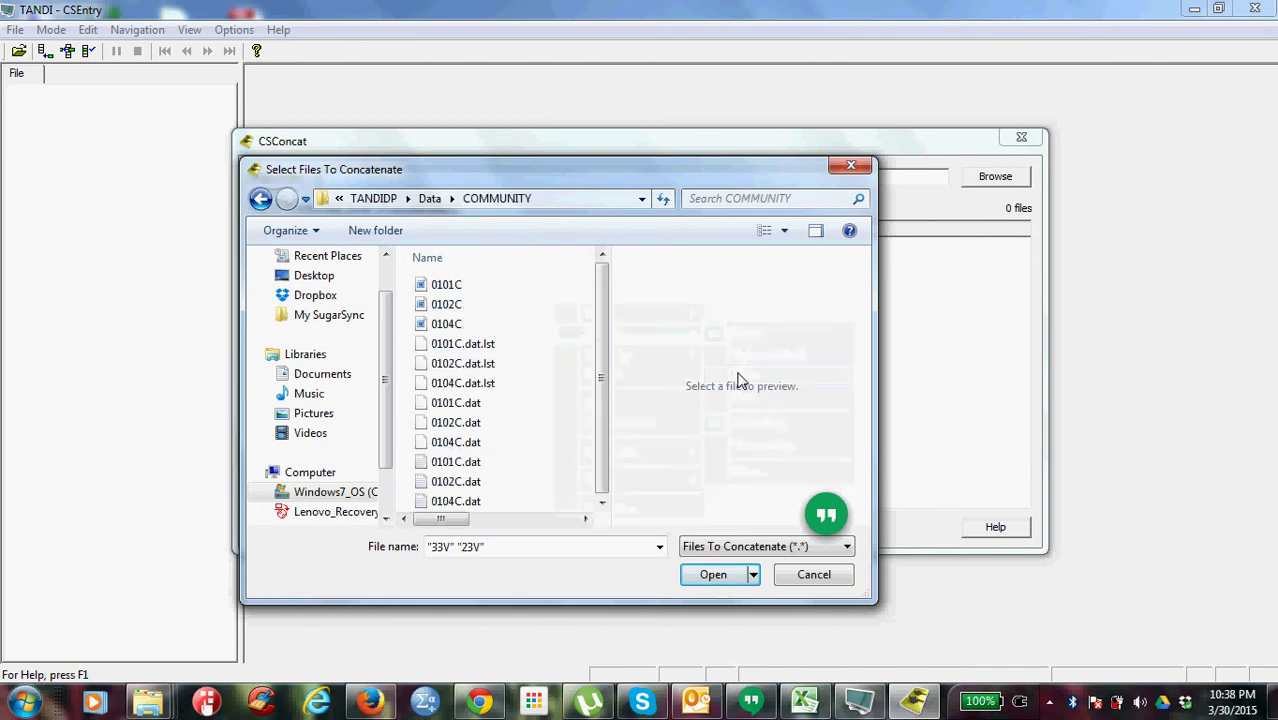
{"action": "left_click", "coordinate": [450, 287]}
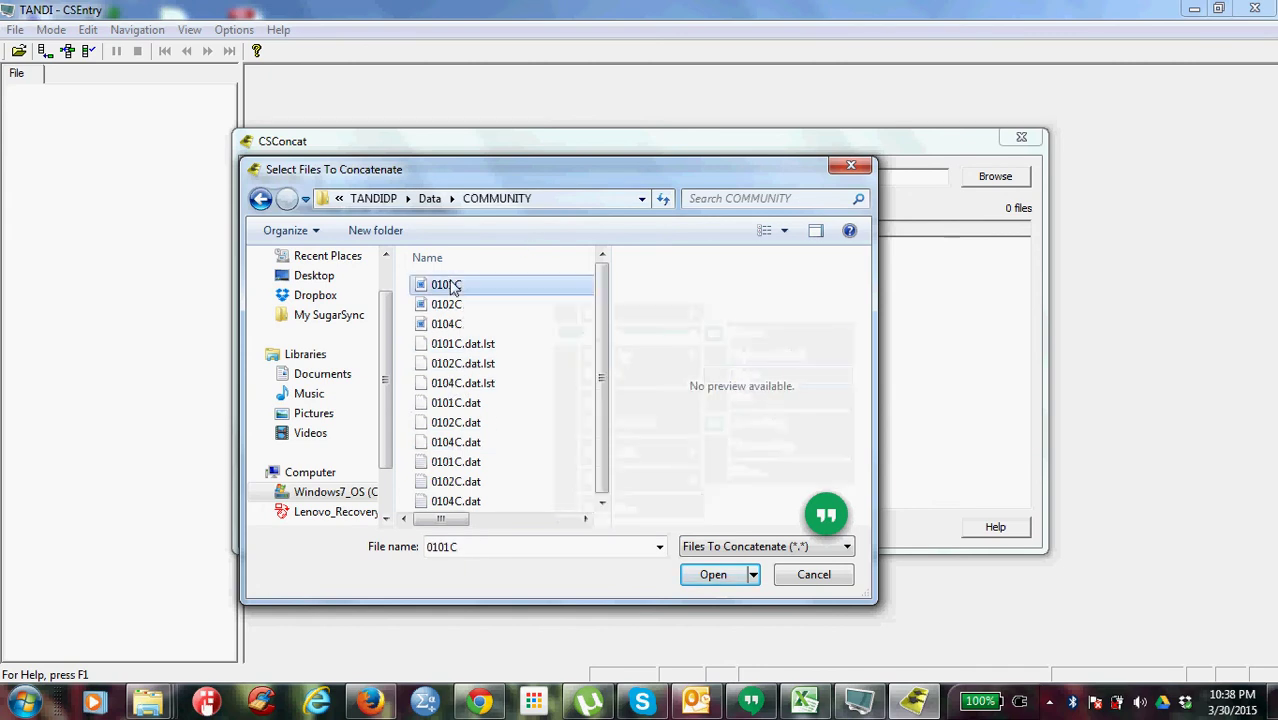
{"action": "left_click", "coordinate": [497, 312], "text": "ctrl"}
{"action": "left_click", "coordinate": [497, 321], "text": "ctrl"}
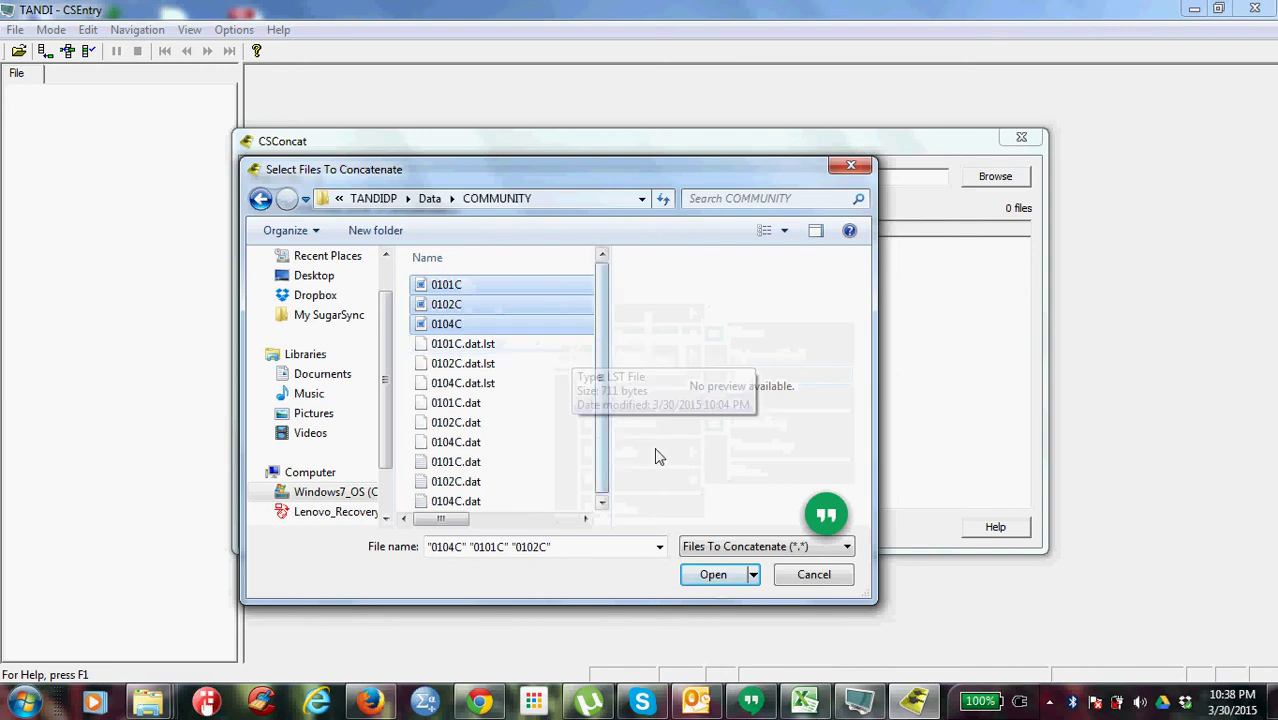
{"action": "left_click", "coordinate": [710, 576]}
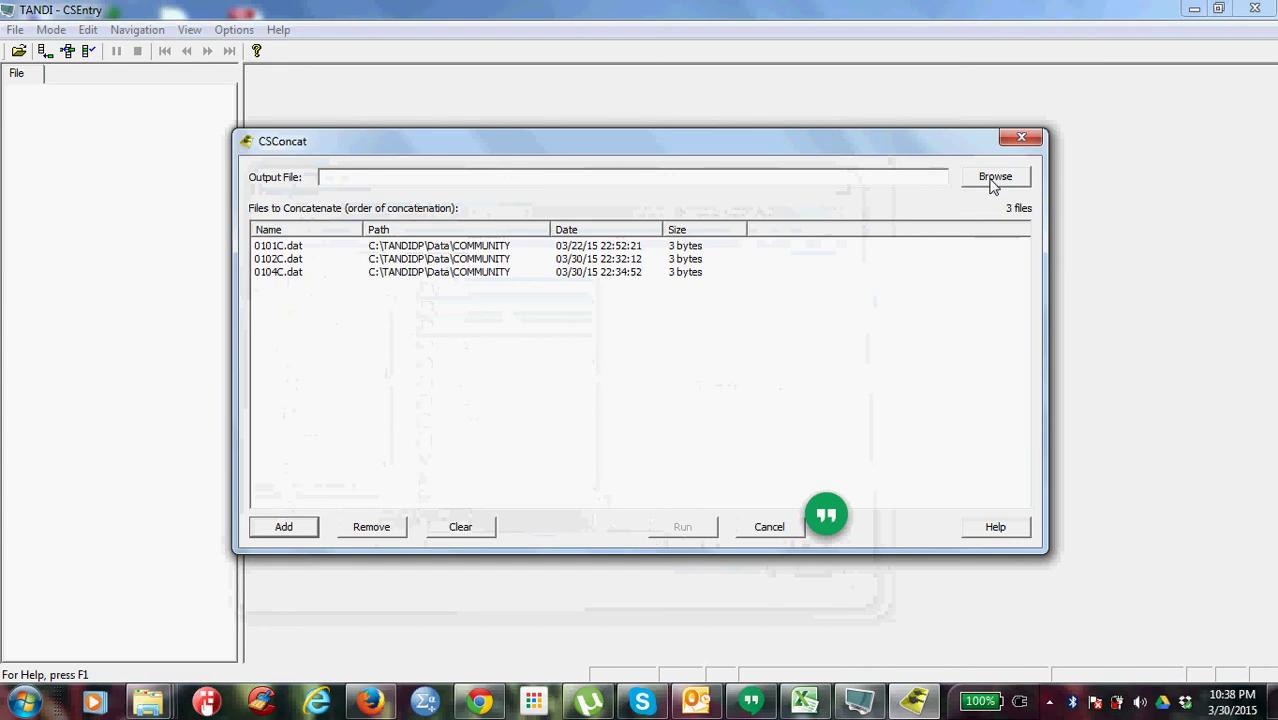
Create a folder named Merge community in C:\TANDIDP\Data for the combined output file and open it.
{"action": "left_click", "coordinate": [994, 180]}
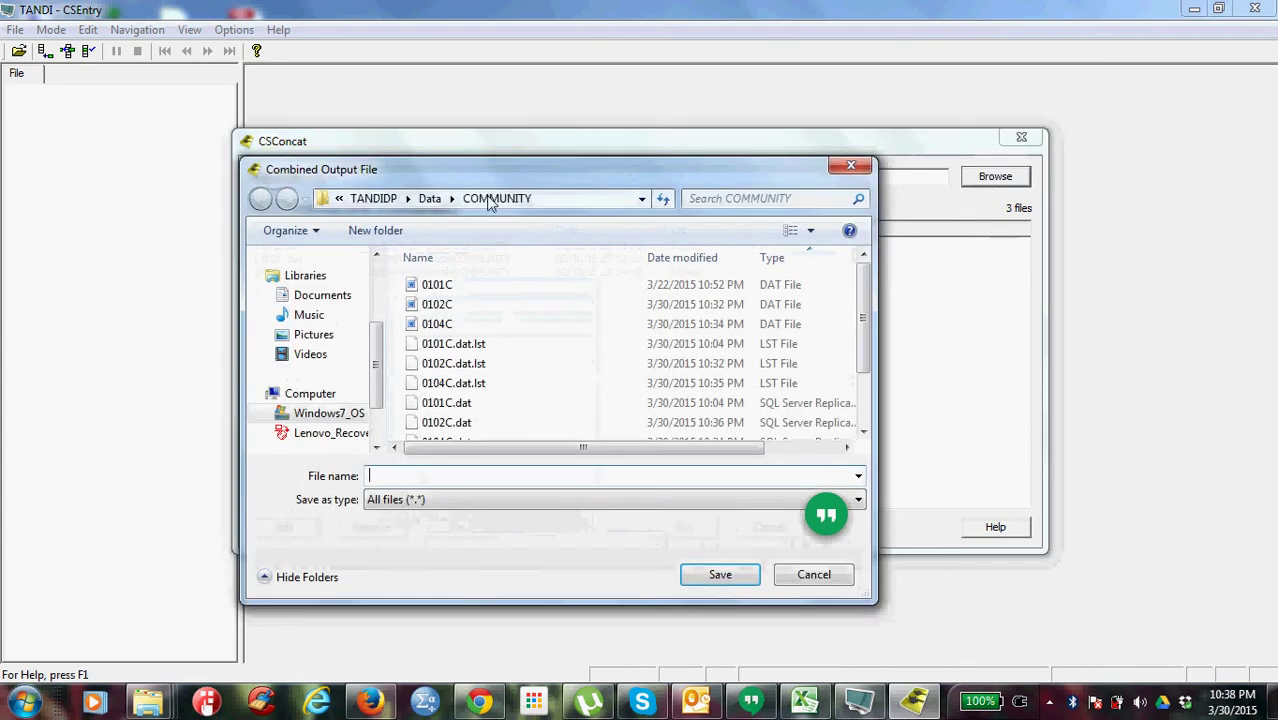
{"action": "left_click", "coordinate": [430, 198]}
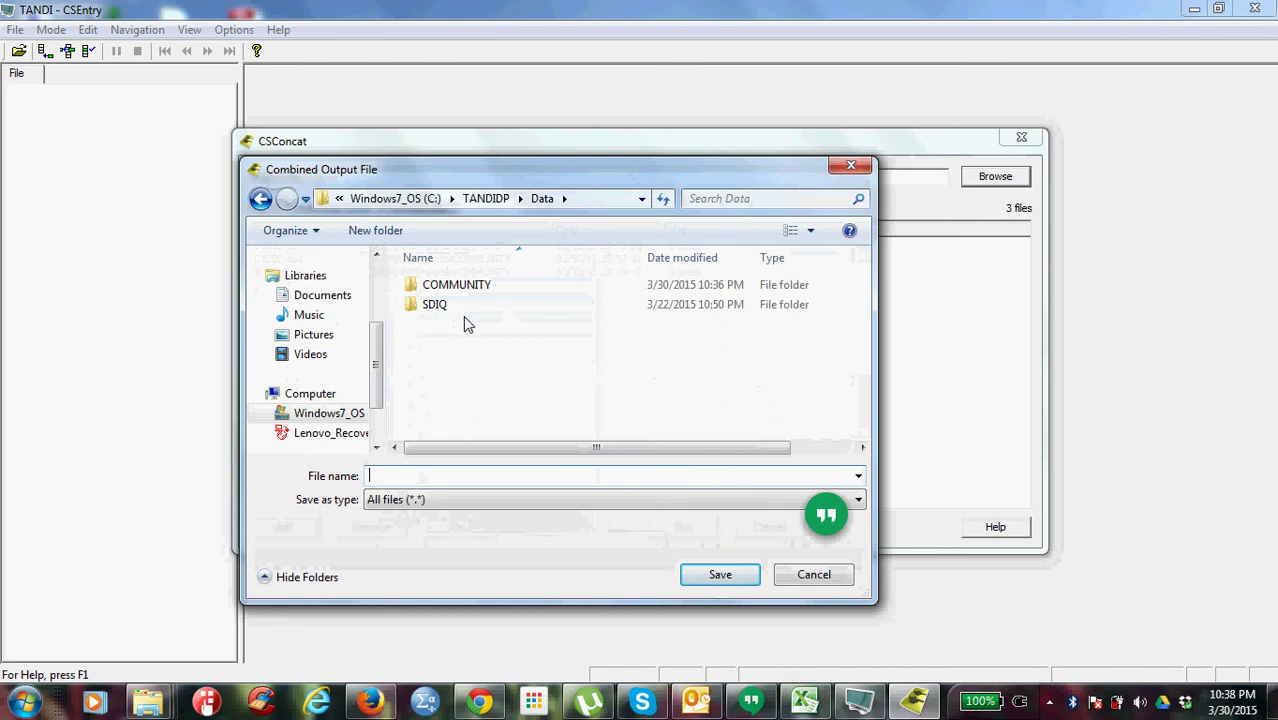
{"action": "left_click", "coordinate": [380, 236]}
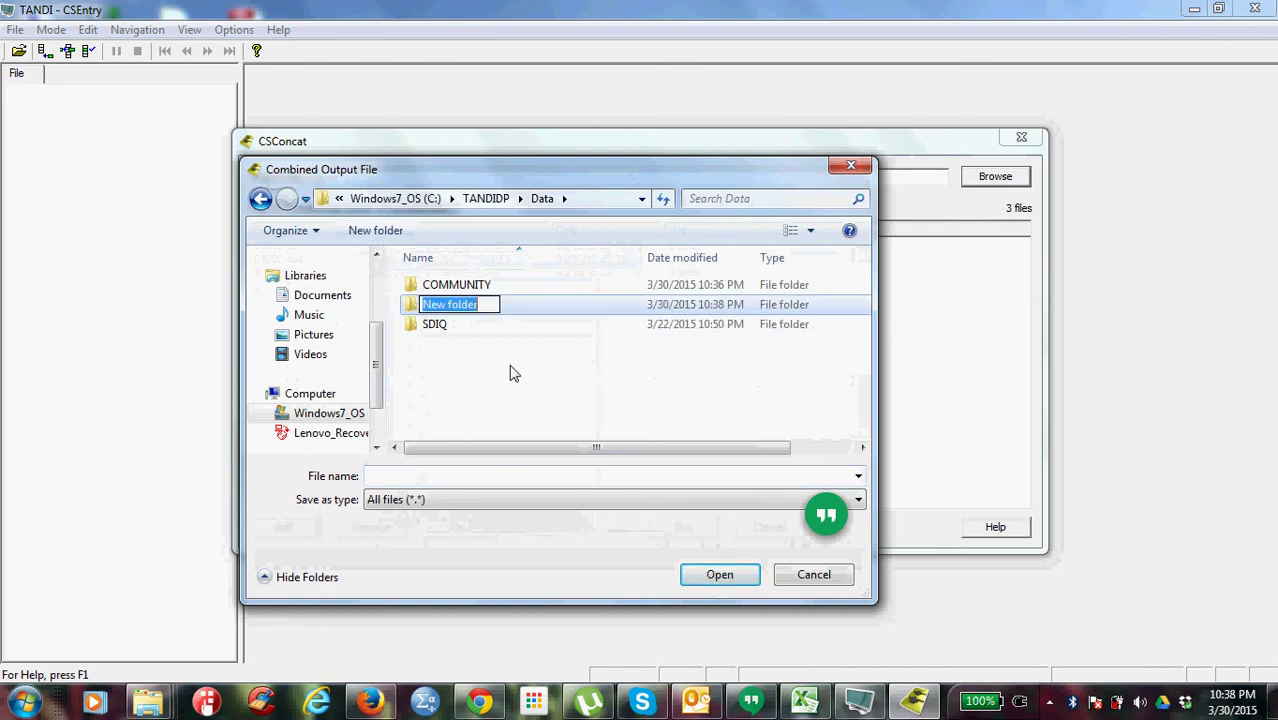
{"action": "type", "text": "Mer"}
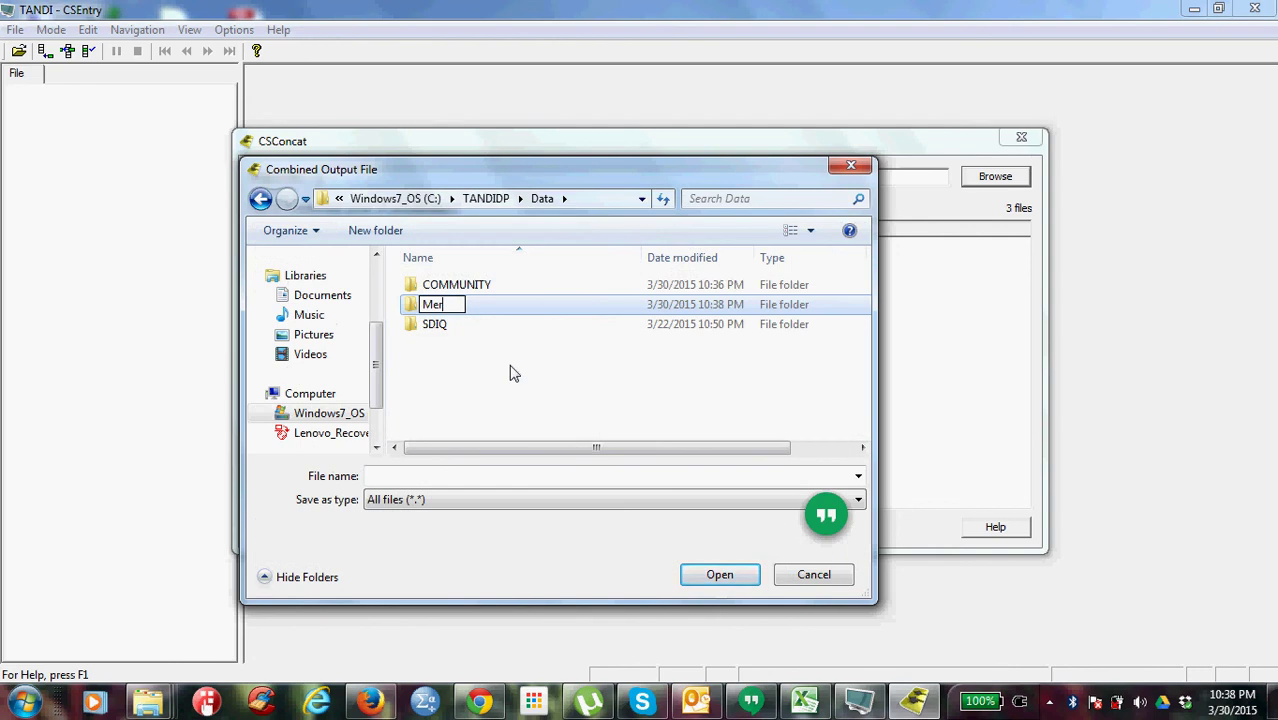
{"action": "type", "text": "ge"}
{"action": "type", "text": "com"}
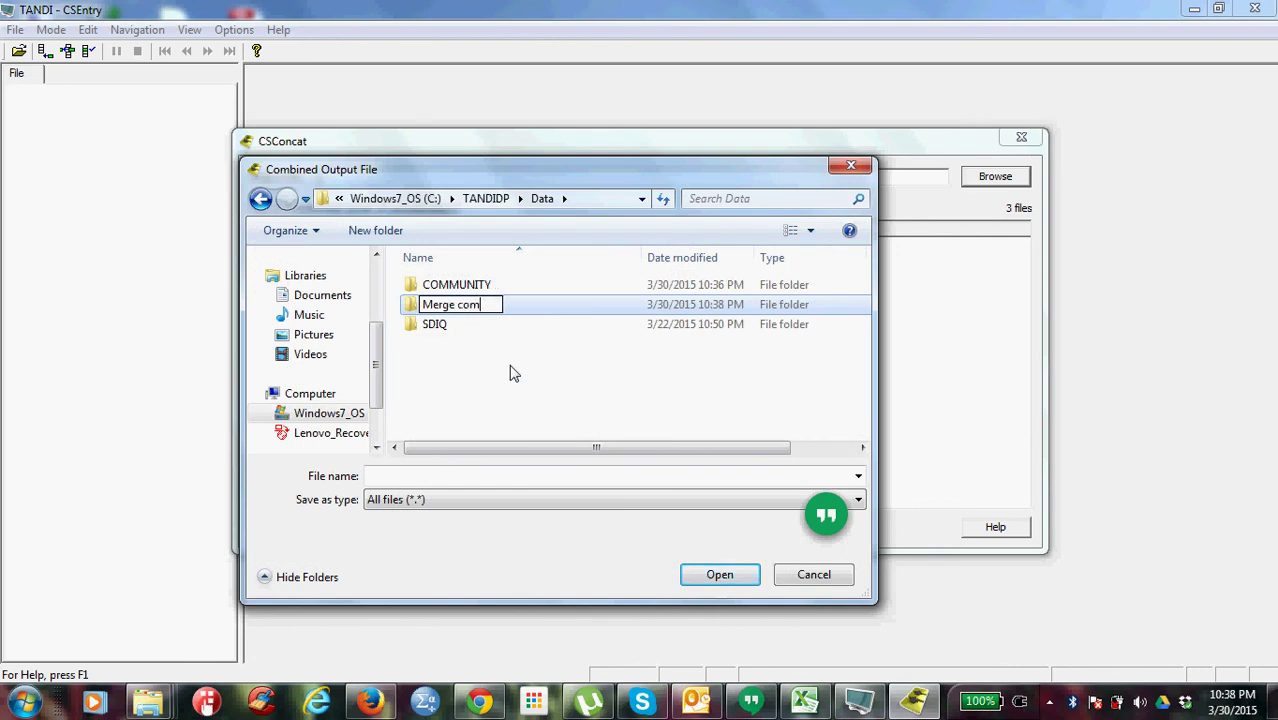
{"action": "type", "text": "munity"}
{"action": "key", "text": "Return"}
{"action": "key", "text": "Return"}
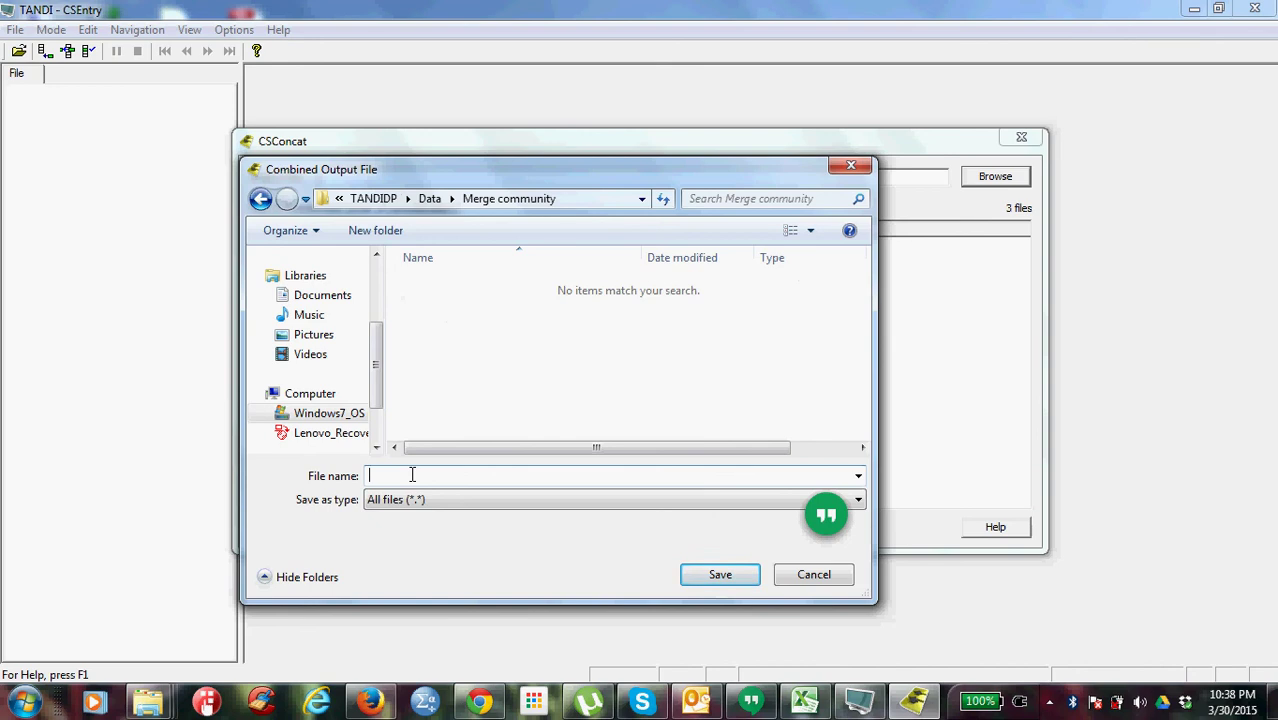
Save the combined output file as 01C and run the concatenation, closing the resulting report.
{"action": "type", "text": "01C"}
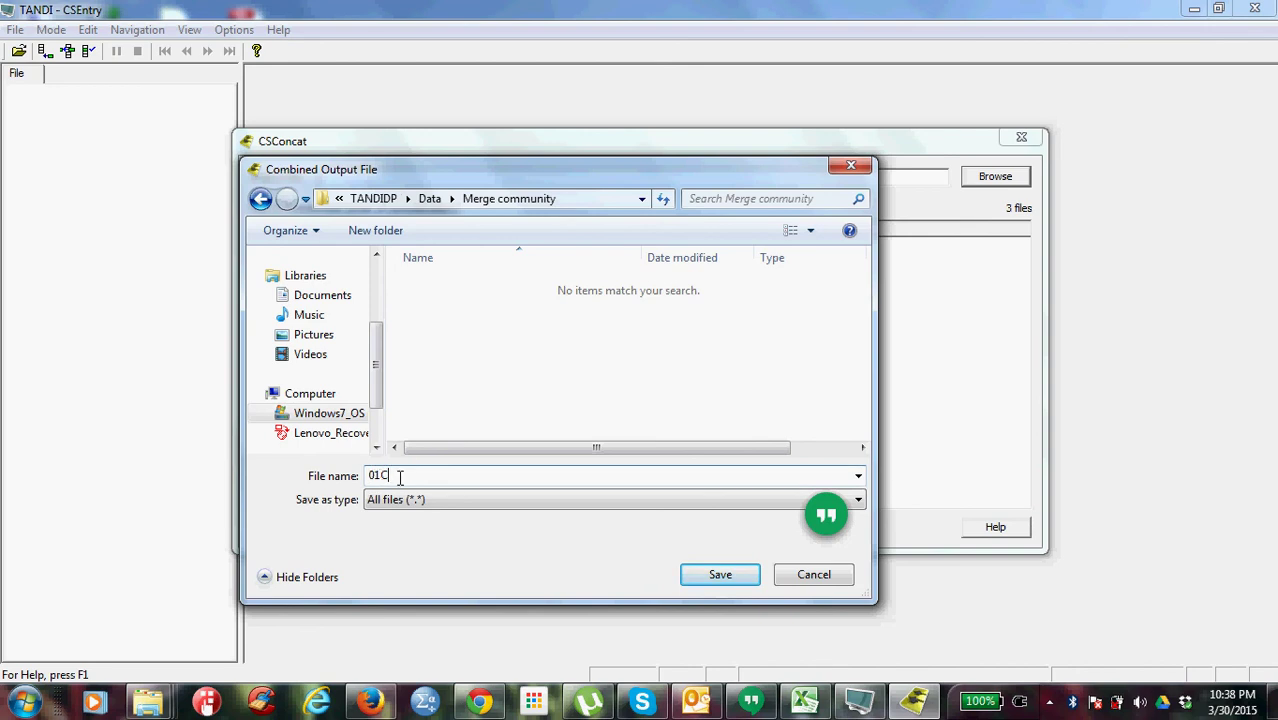
{"action": "left_click", "coordinate": [707, 575]}
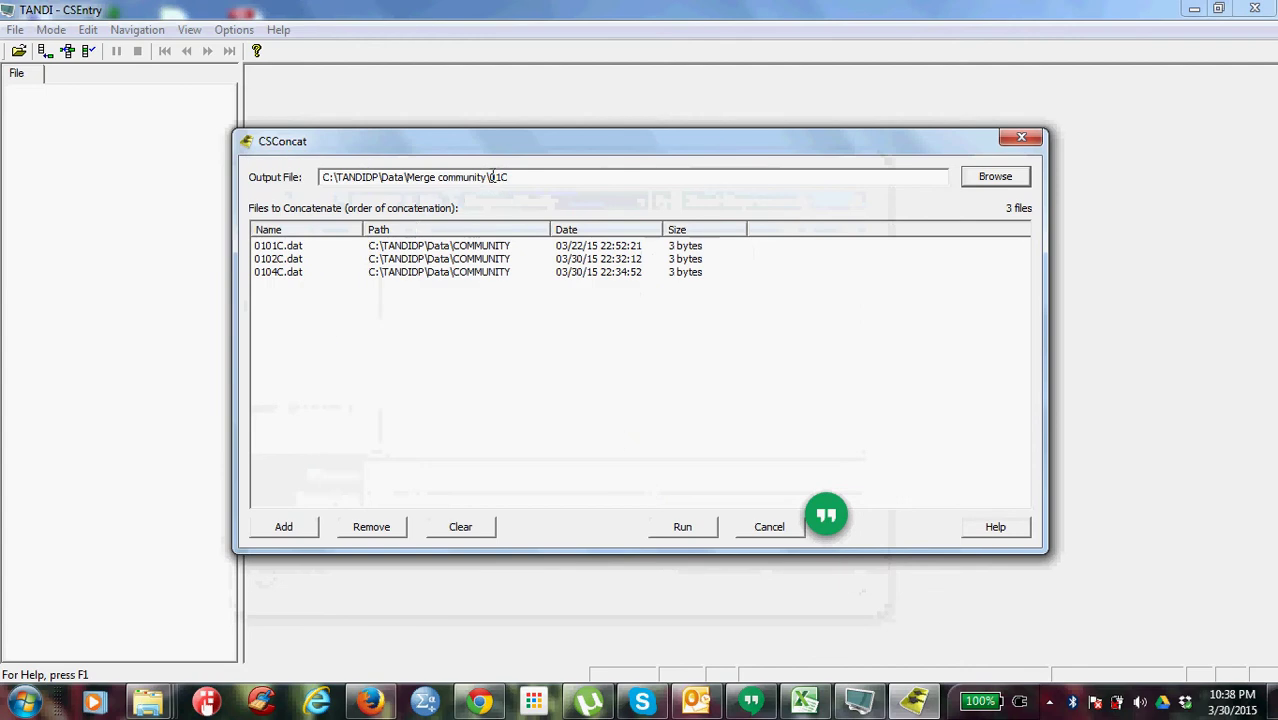
{"action": "left_click", "coordinate": [683, 530]}
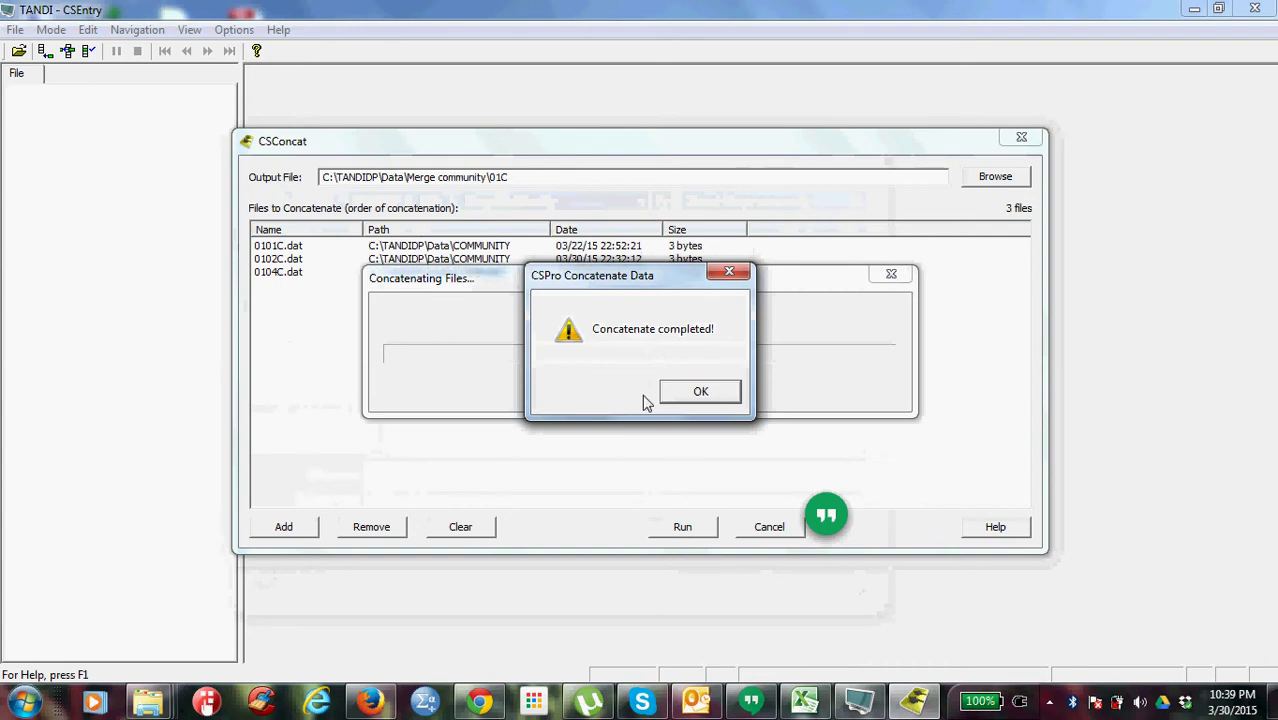
{"action": "left_click", "coordinate": [698, 393]}
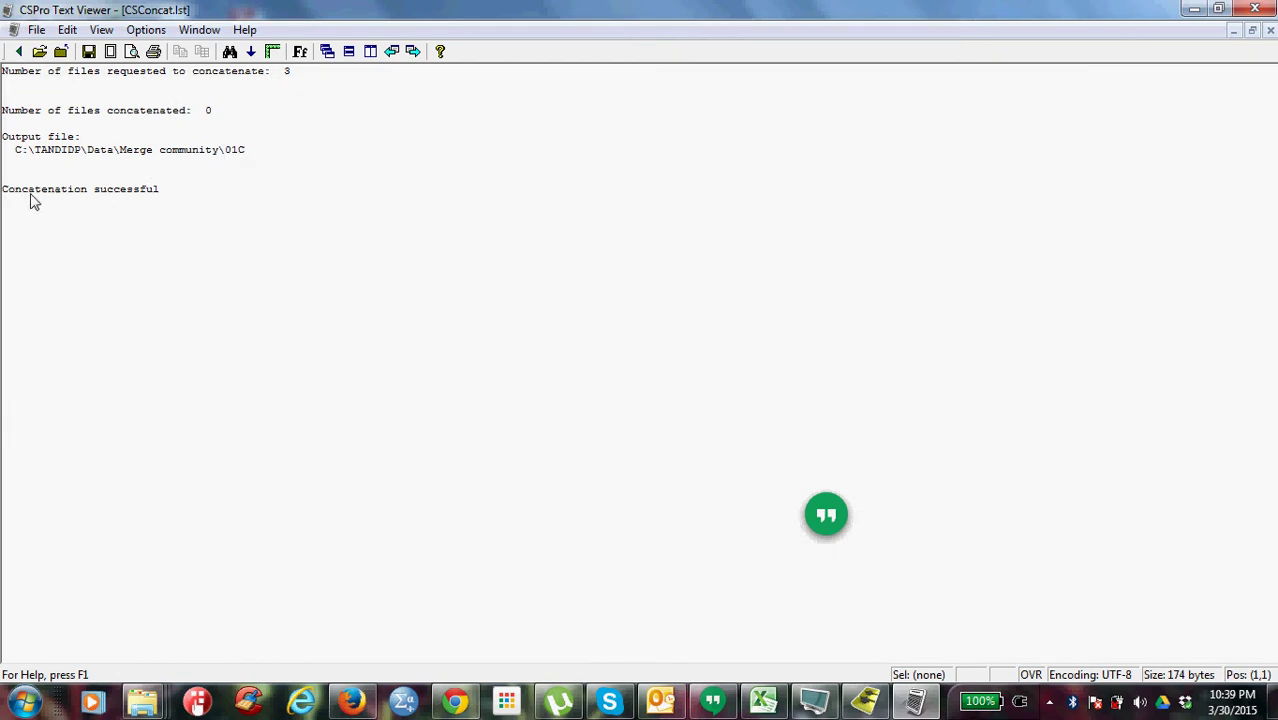
{"action": "left_click", "coordinate": [1254, 9]}
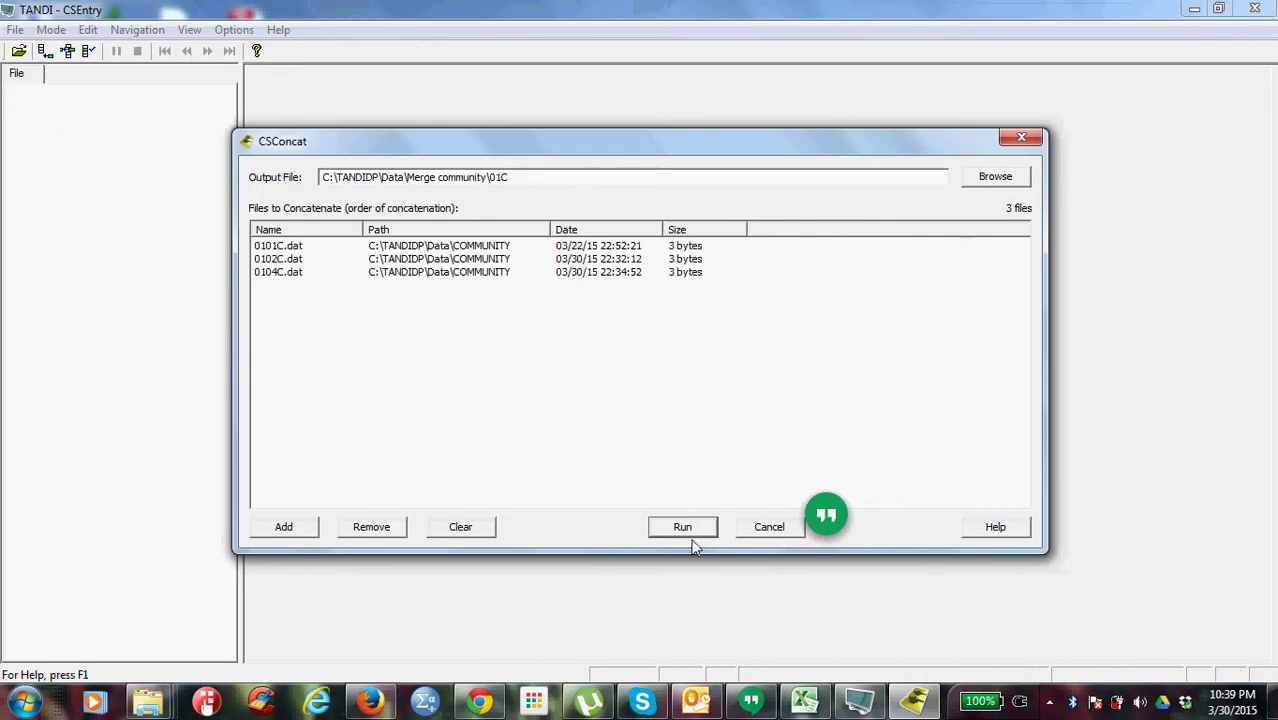
{"action": "mouse_move", "coordinate": [152, 704]}
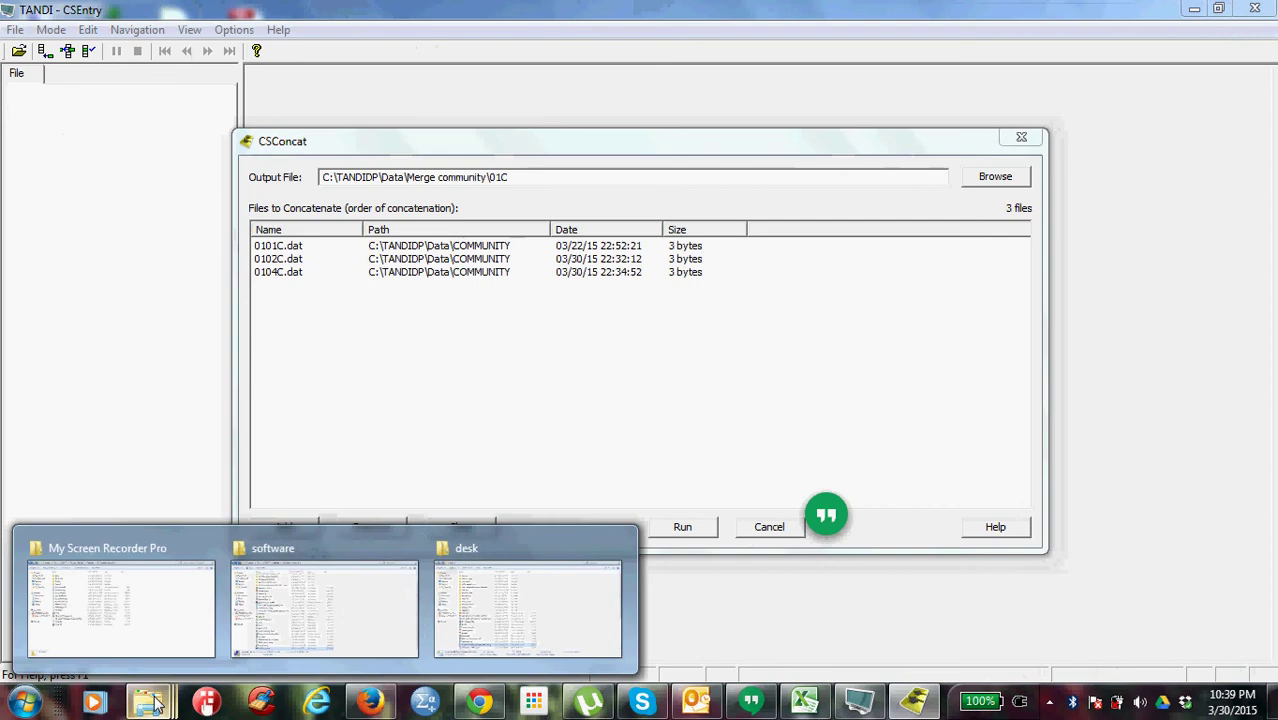
{"action": "left_click", "coordinate": [336, 612]}
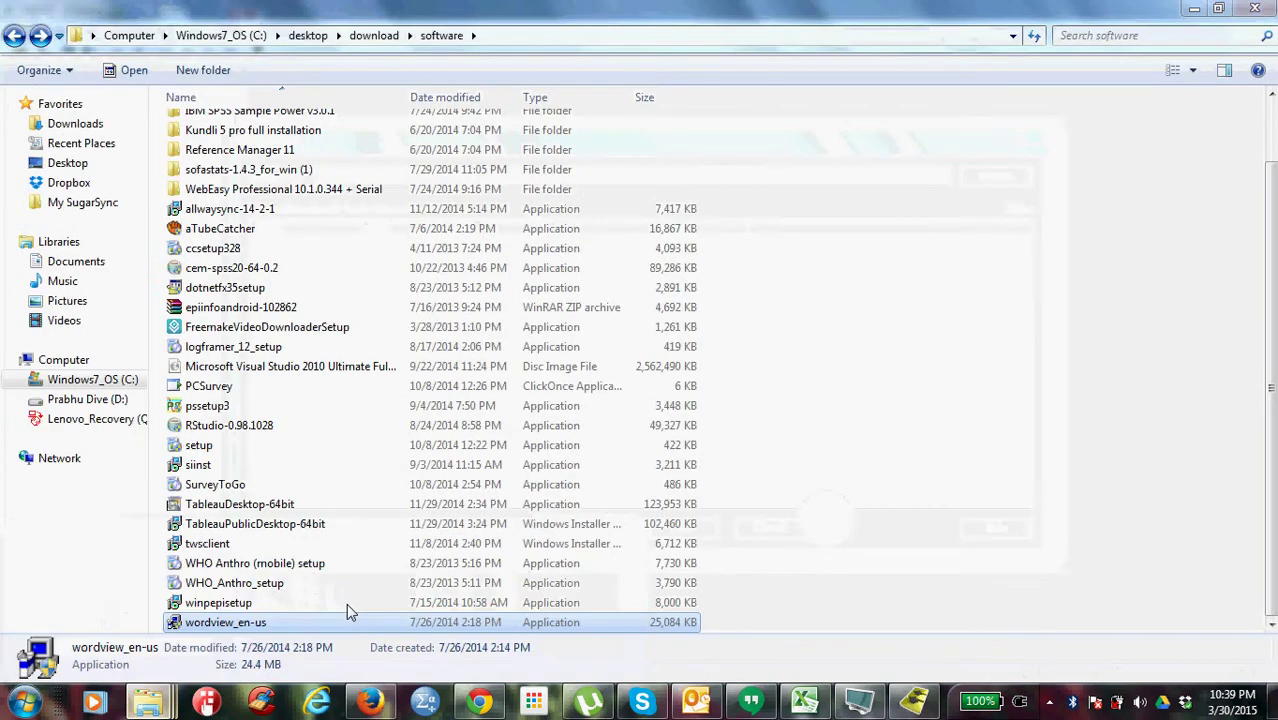
{"action": "left_click", "coordinate": [1194, 9]}
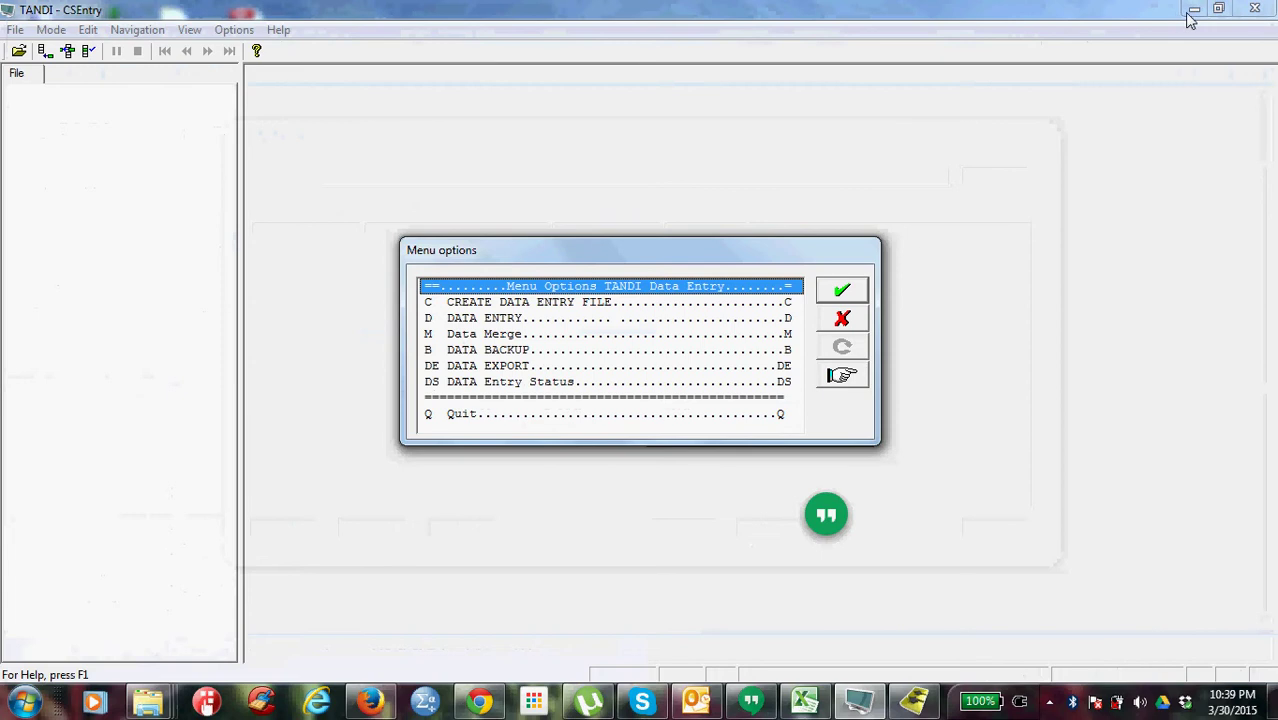
Quit the TANDI data entry menu and close the file concatenation tool.
{"action": "left_click", "coordinate": [452, 418]}
{"action": "left_click", "coordinate": [452, 420]}
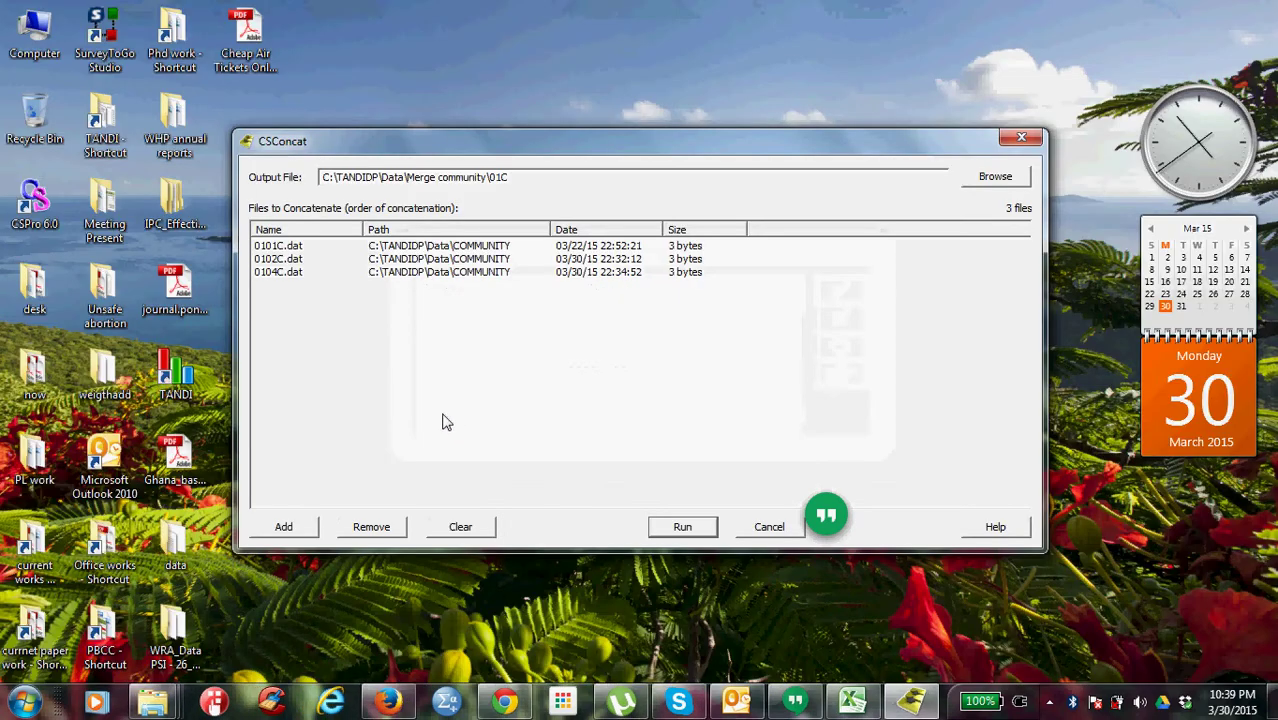
{"action": "left_click", "coordinate": [783, 538]}
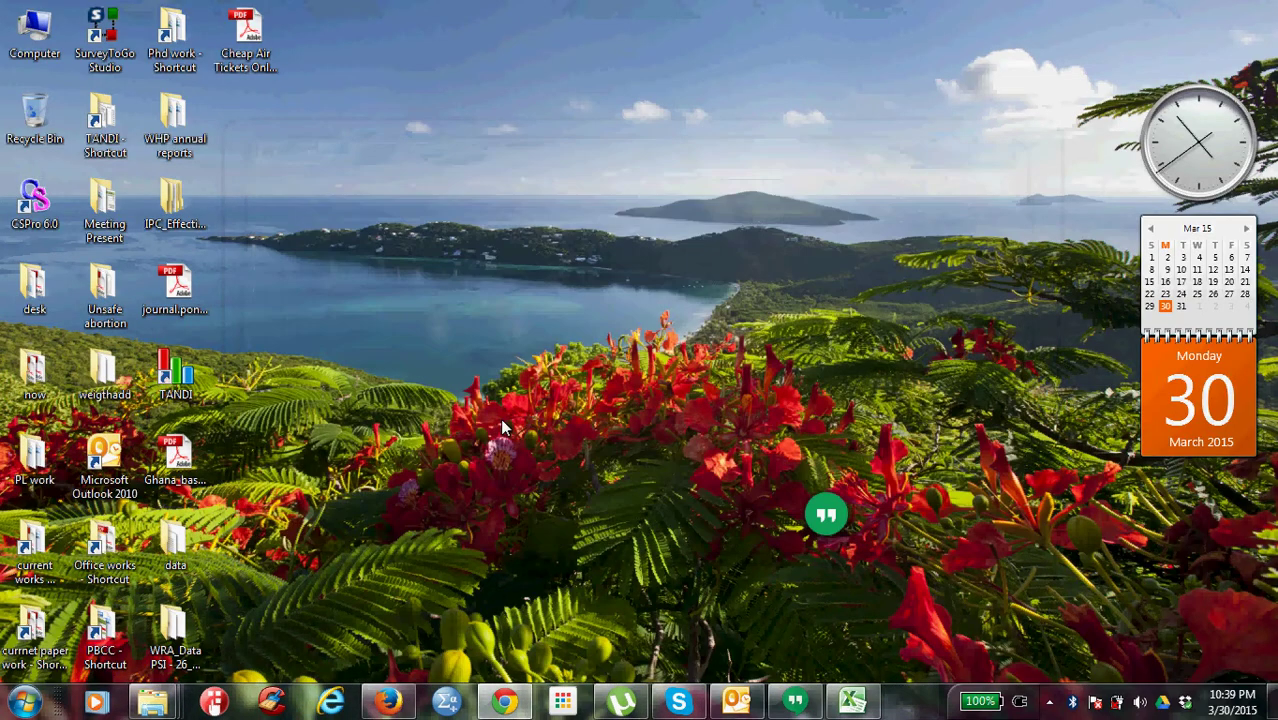
Examine the merged output files in the C:\TANDIDP\Data\Merge community folder, then close the folder window.
{"action": "double_click", "coordinate": [20, 30]}
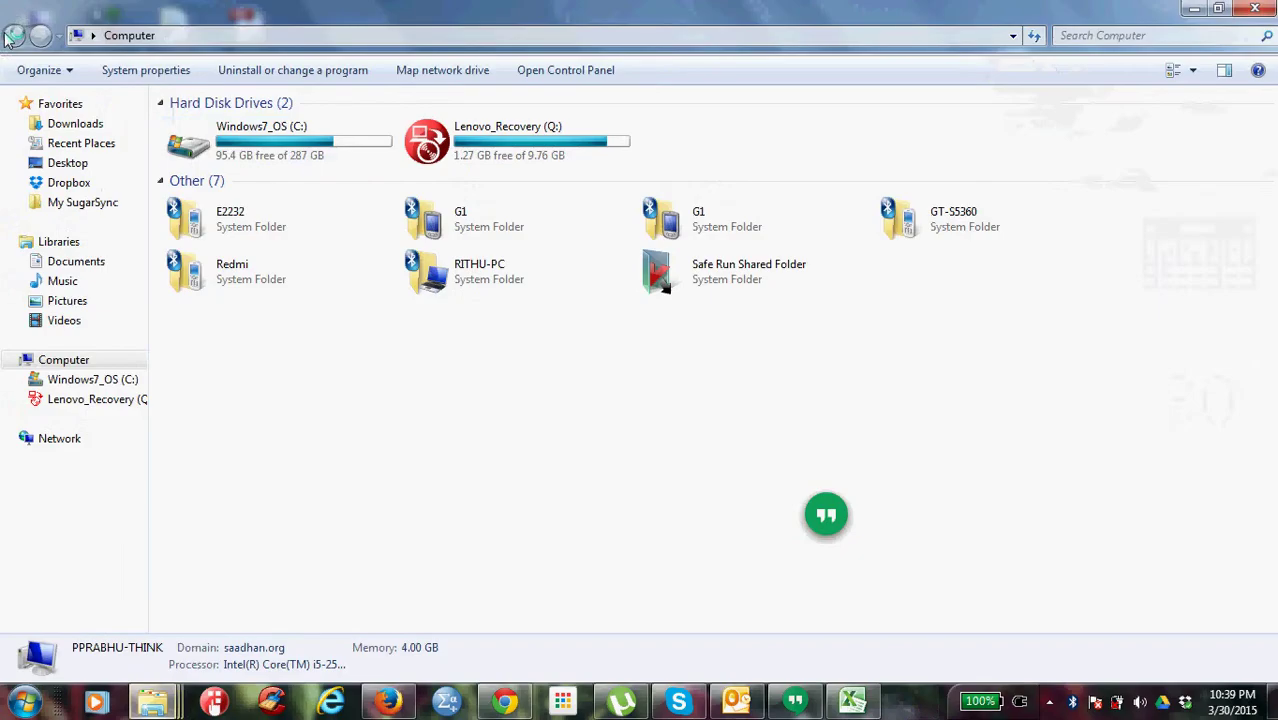
{"action": "double_click", "coordinate": [230, 147]}
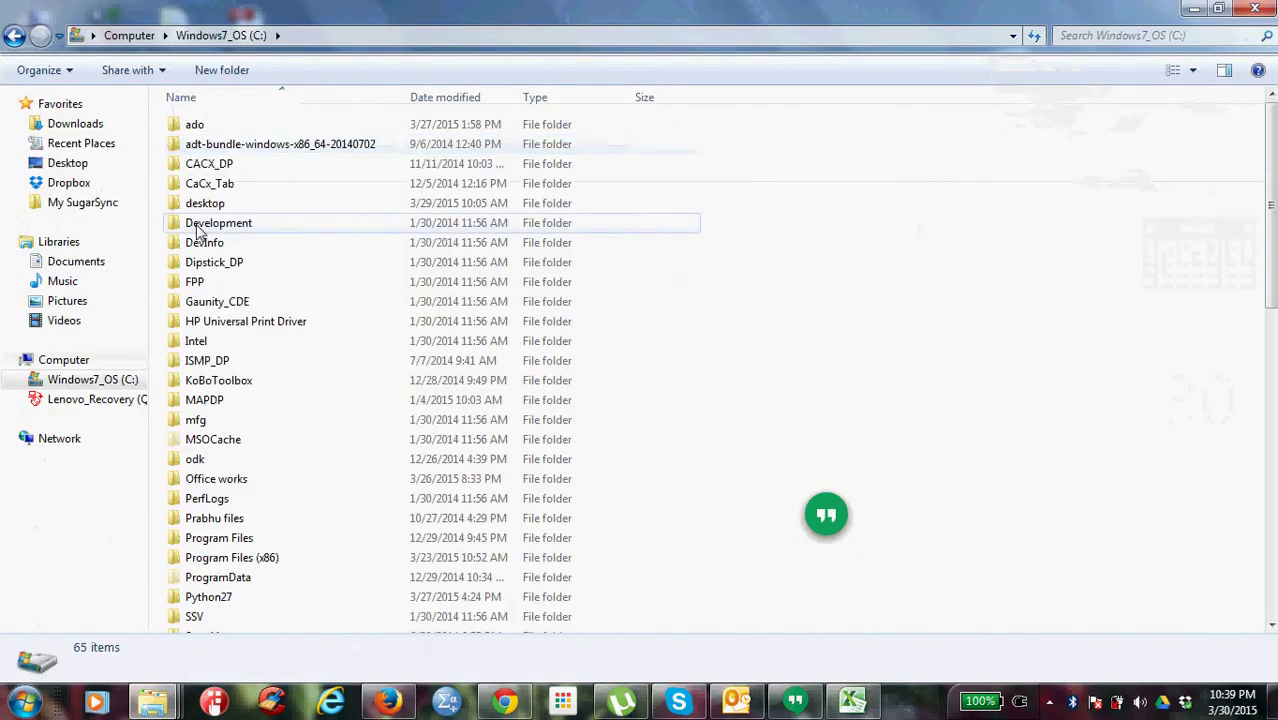
{"action": "left_click", "coordinate": [215, 225]}
{"action": "key", "text": "t"}
{"action": "key", "text": "Return"}
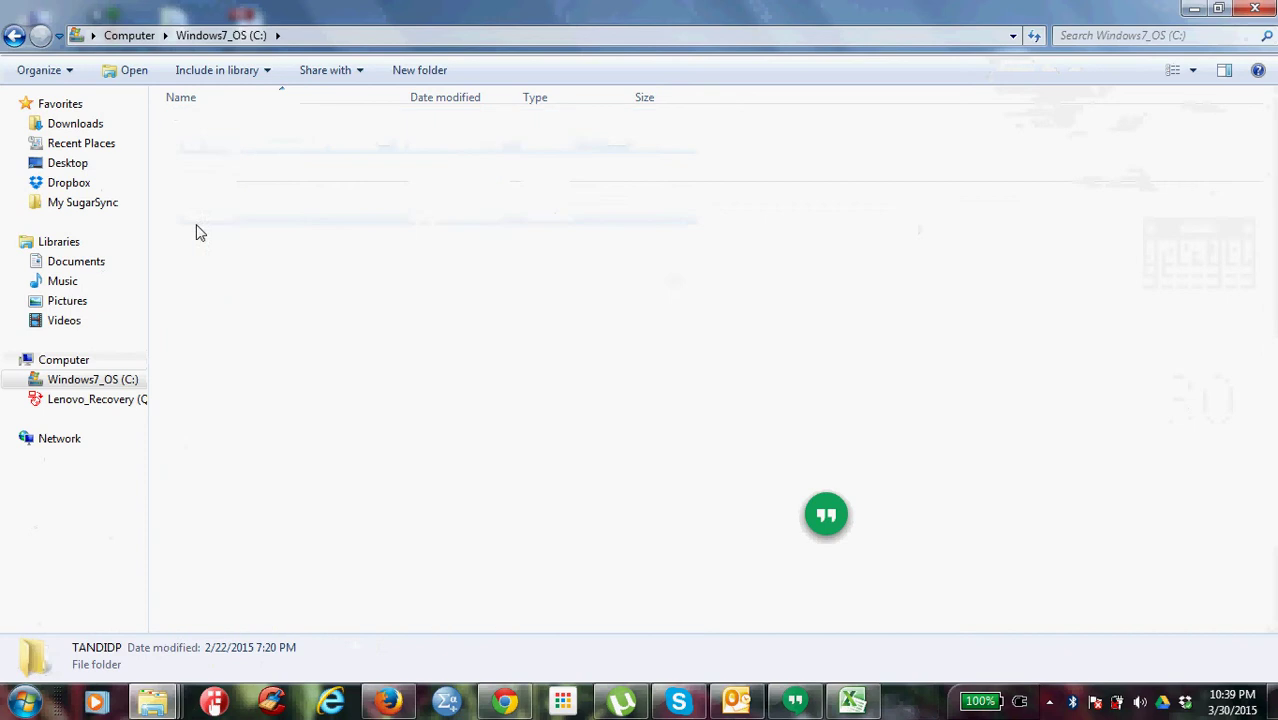
{"action": "double_click", "coordinate": [197, 166]}
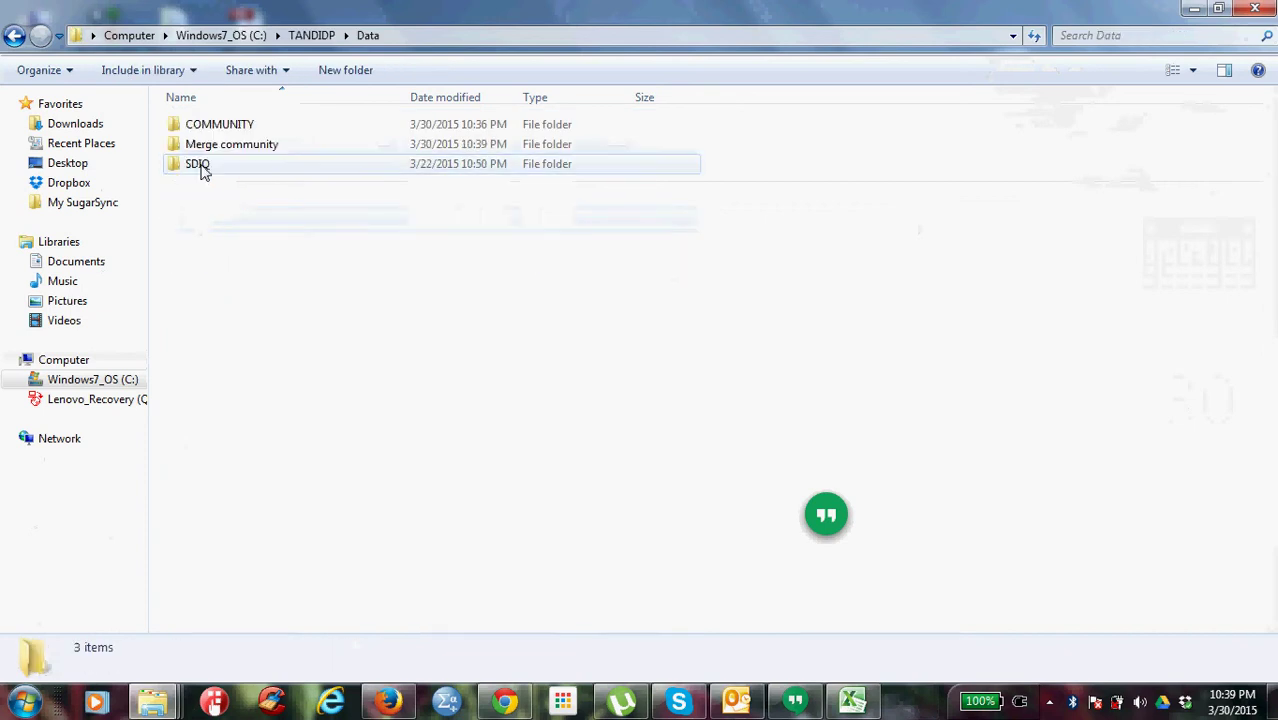
{"action": "double_click", "coordinate": [213, 146]}
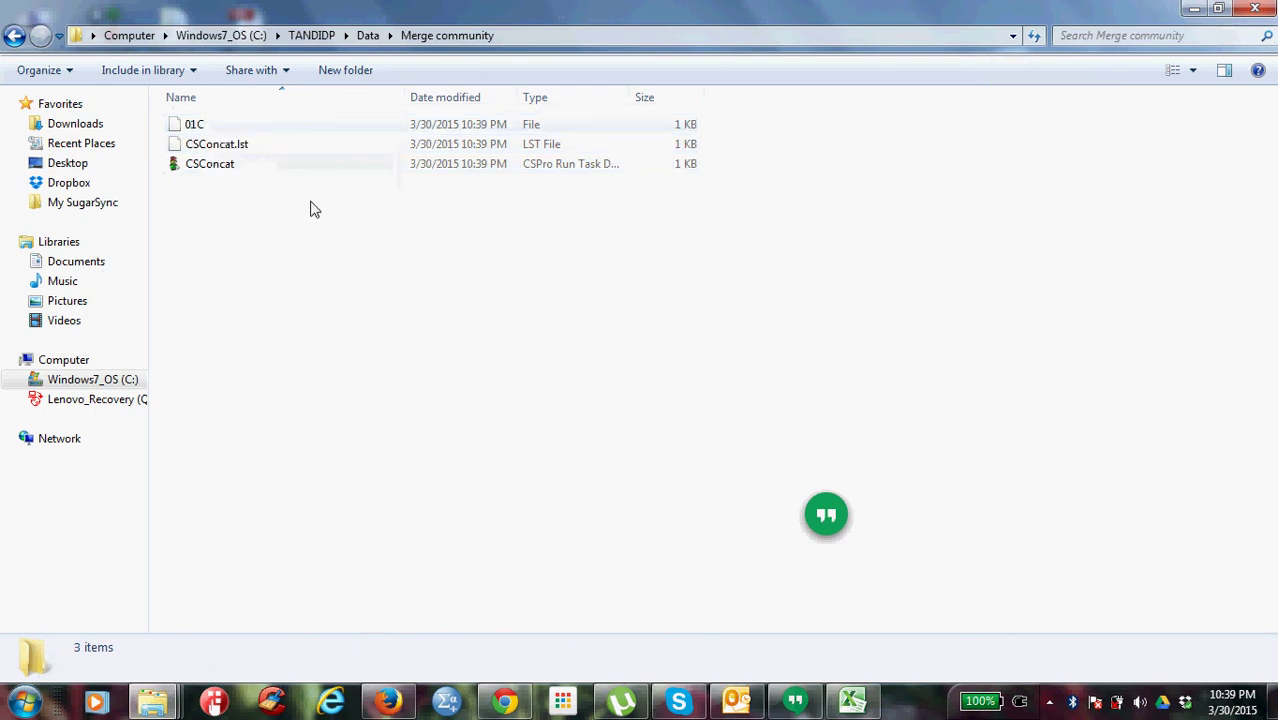
{"action": "left_click", "coordinate": [1252, 10]}
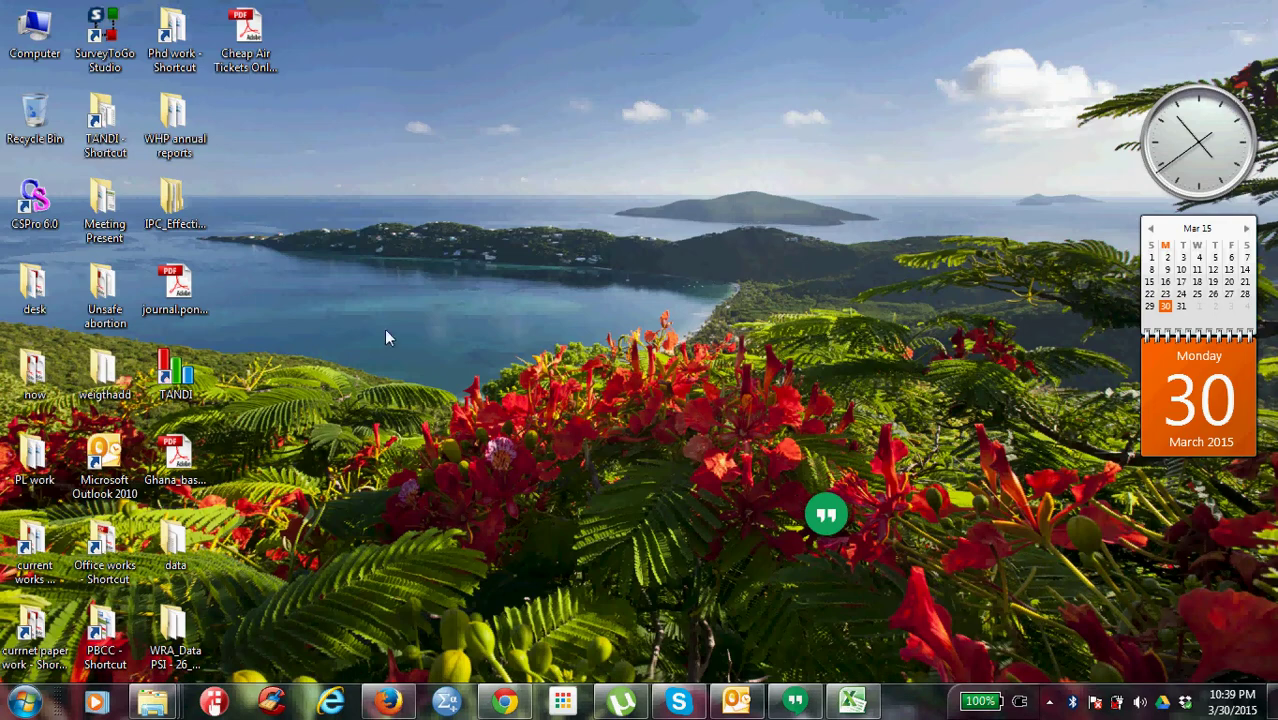
{"action": "double_click", "coordinate": [175, 375]}
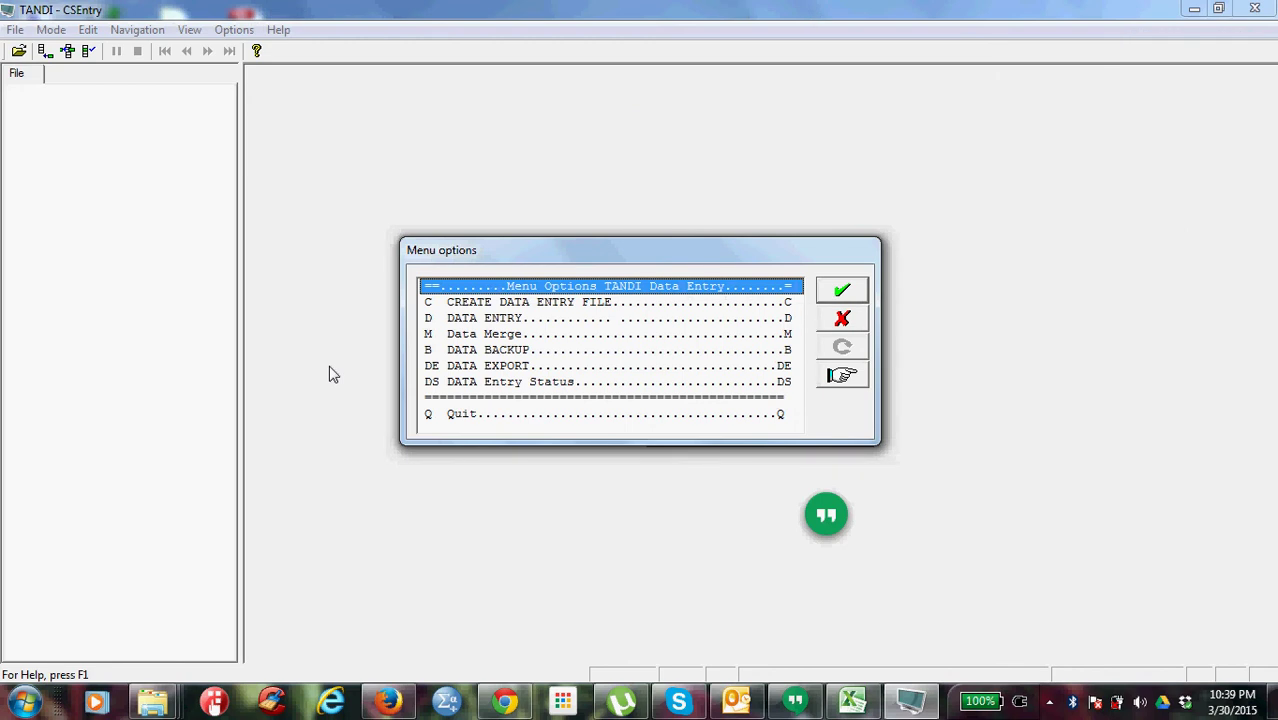
{"action": "left_click", "coordinate": [152, 700]}
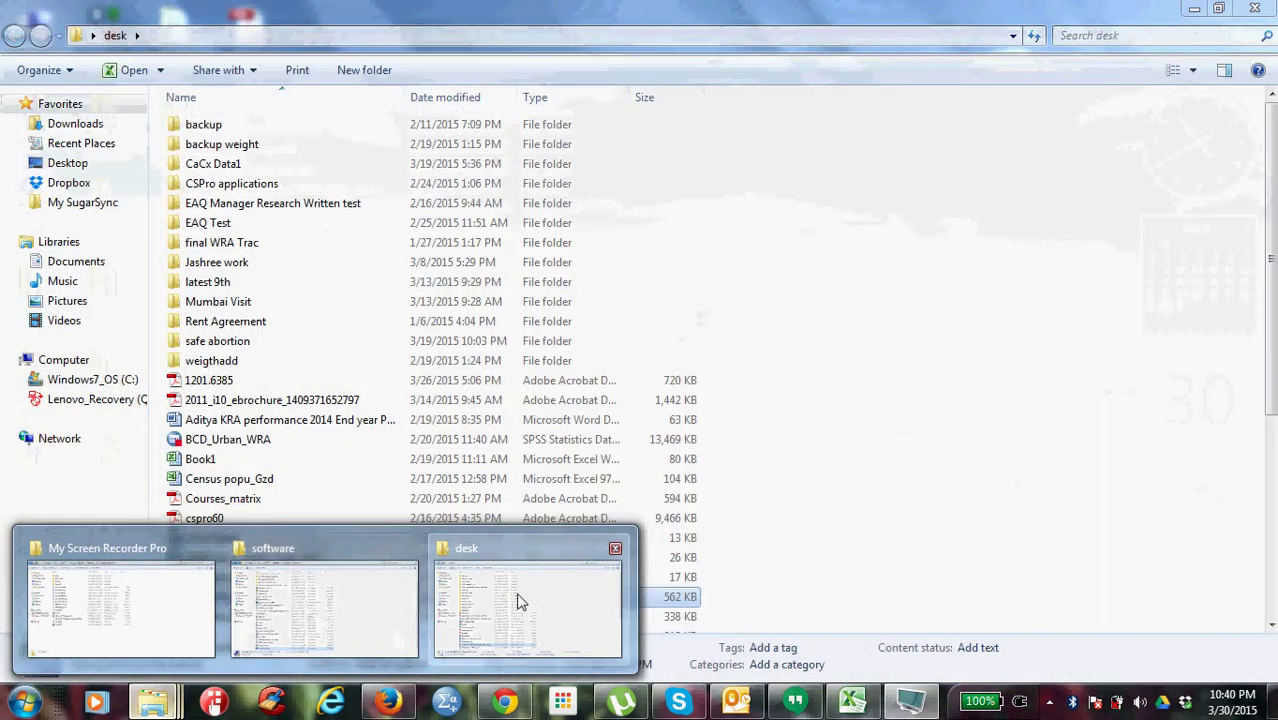
{"action": "left_click", "coordinate": [516, 600]}
{"action": "left_click", "coordinate": [1189, 10]}
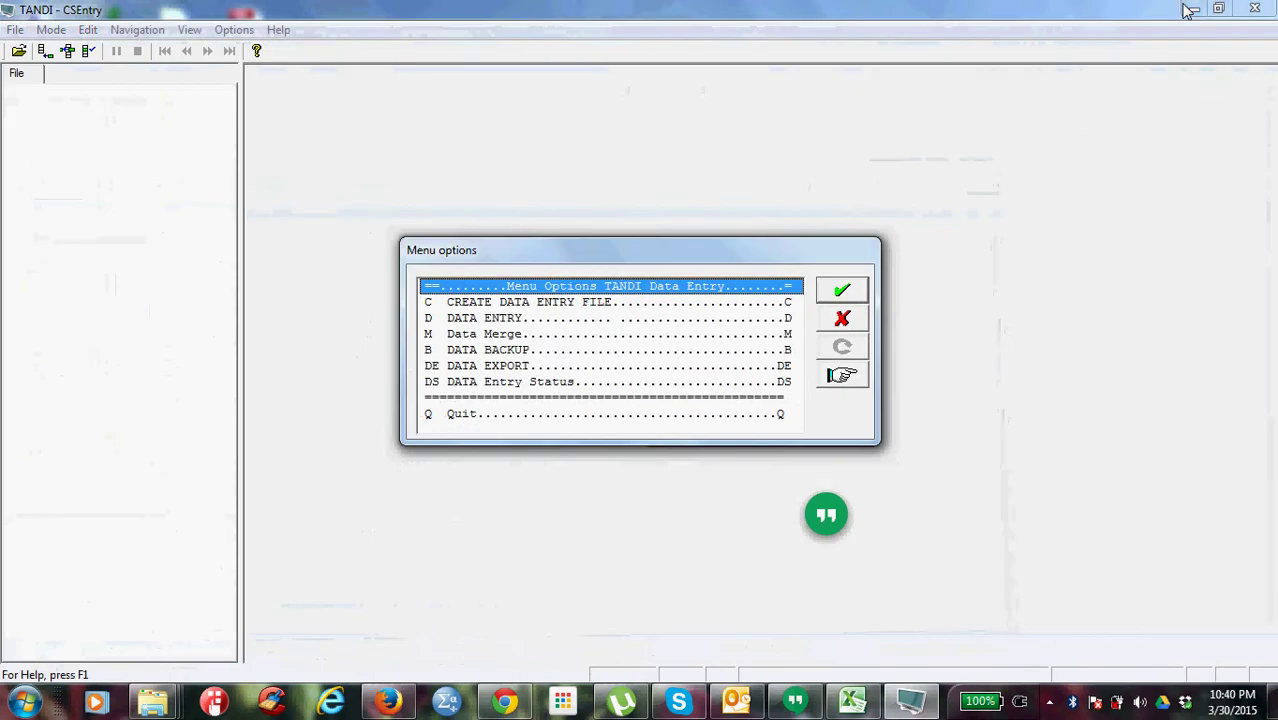
{"action": "double_click", "coordinate": [465, 422]}
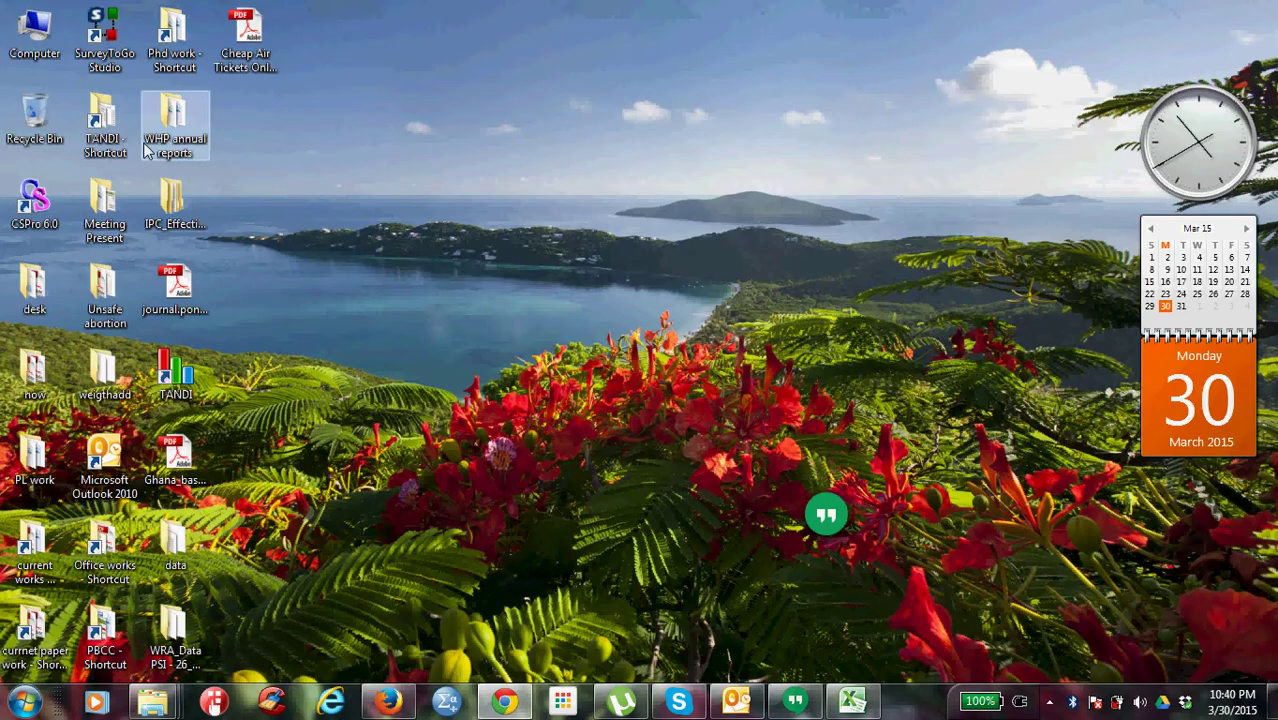
Open the C:\TANDIDP\Backup folder in Windows Explorer.
{"action": "double_click", "coordinate": [31, 50]}
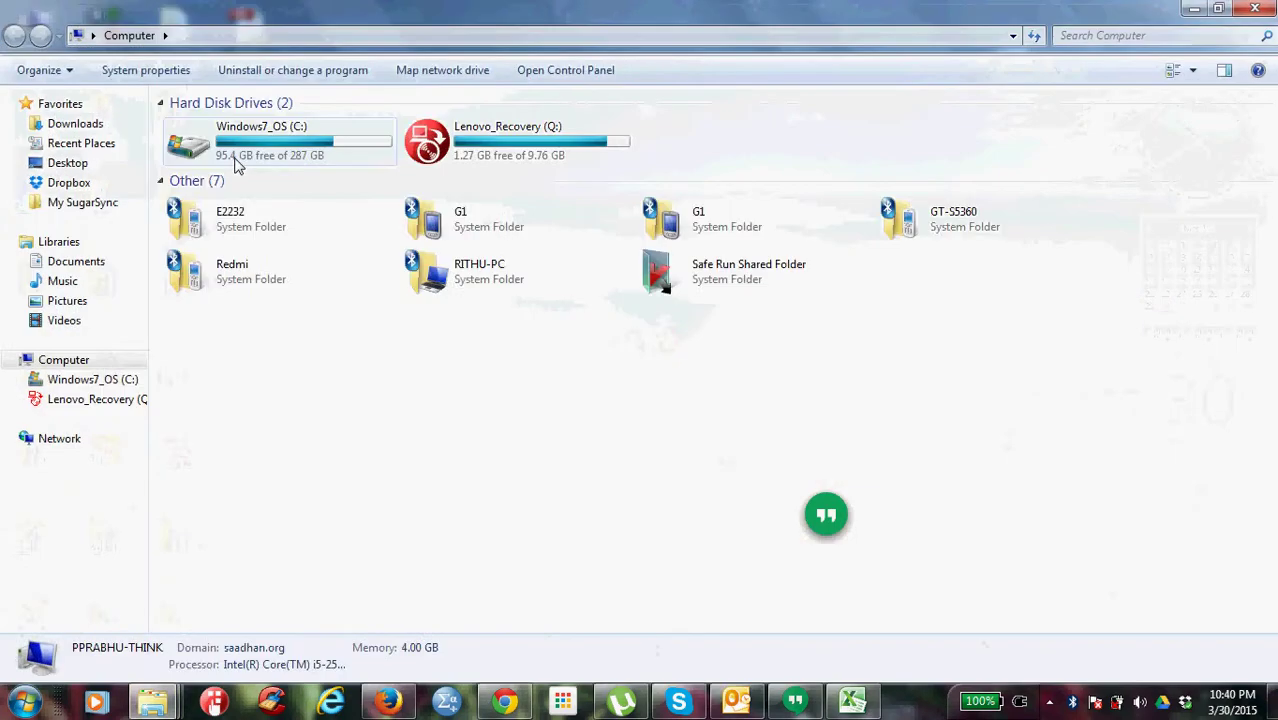
{"action": "double_click", "coordinate": [237, 163]}
{"action": "left_click", "coordinate": [207, 261]}
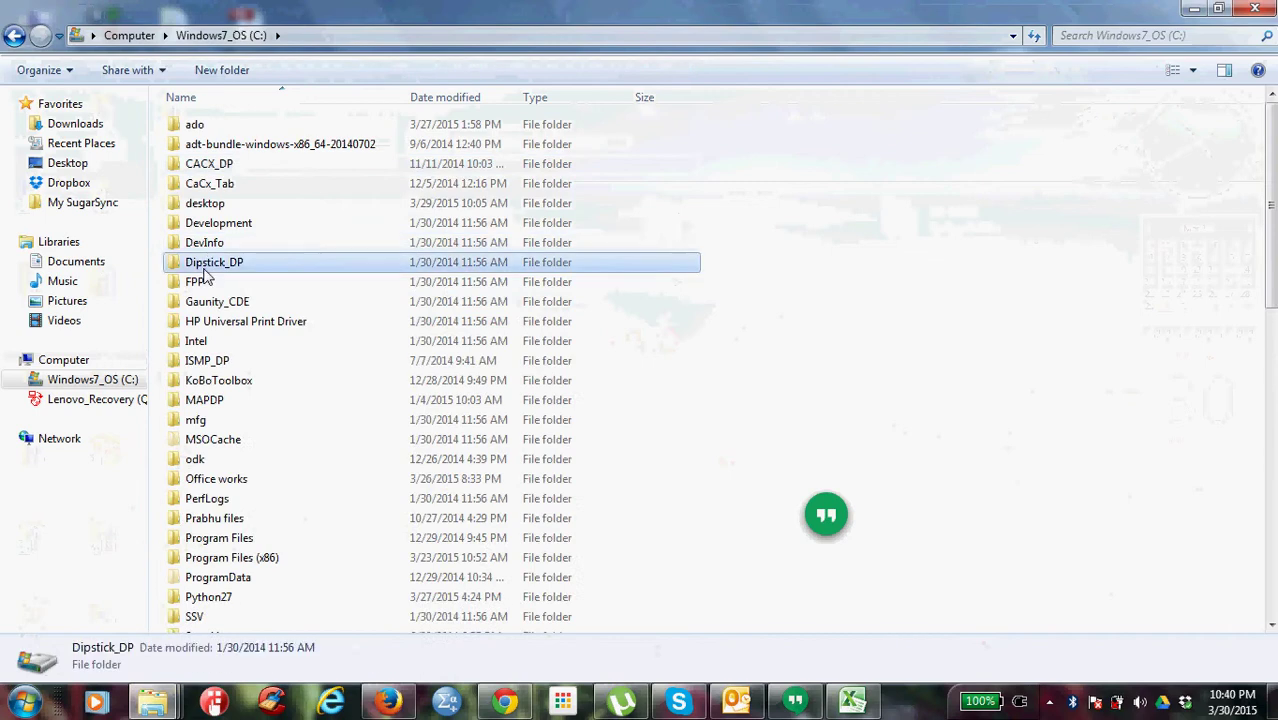
{"action": "key", "text": "t"}
{"action": "key", "text": "Return"}
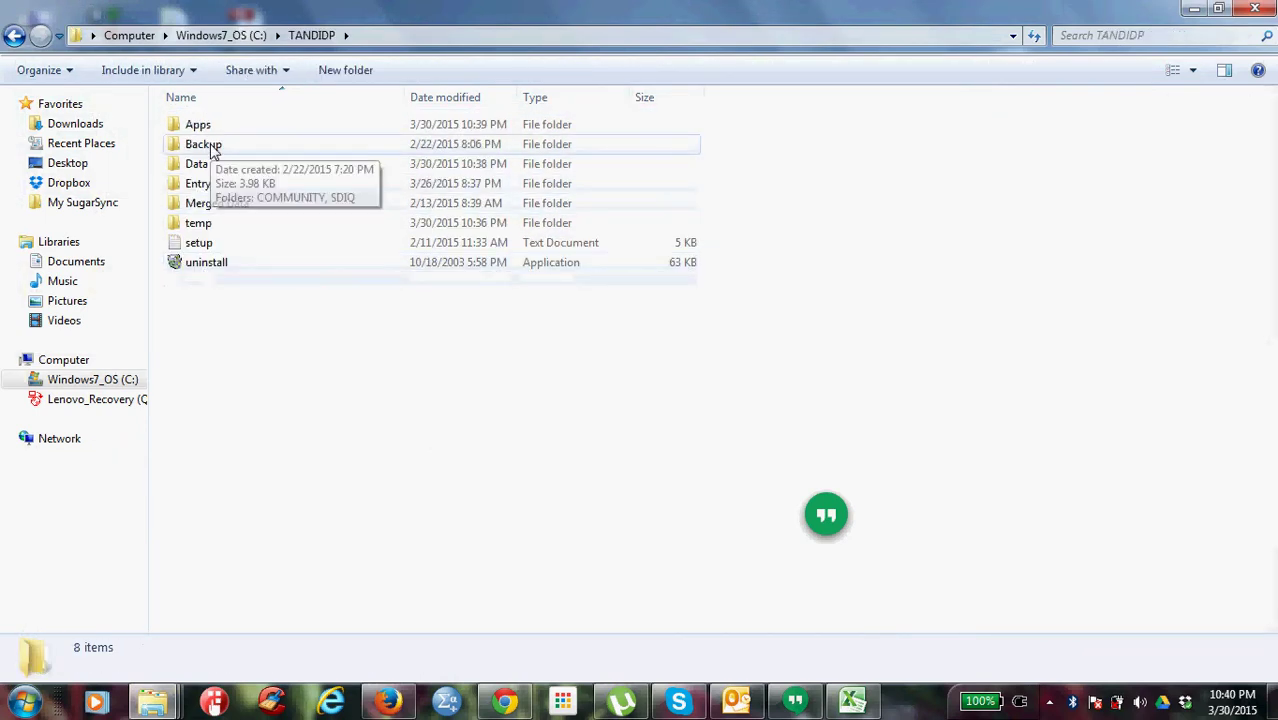
{"action": "double_click", "coordinate": [211, 148]}
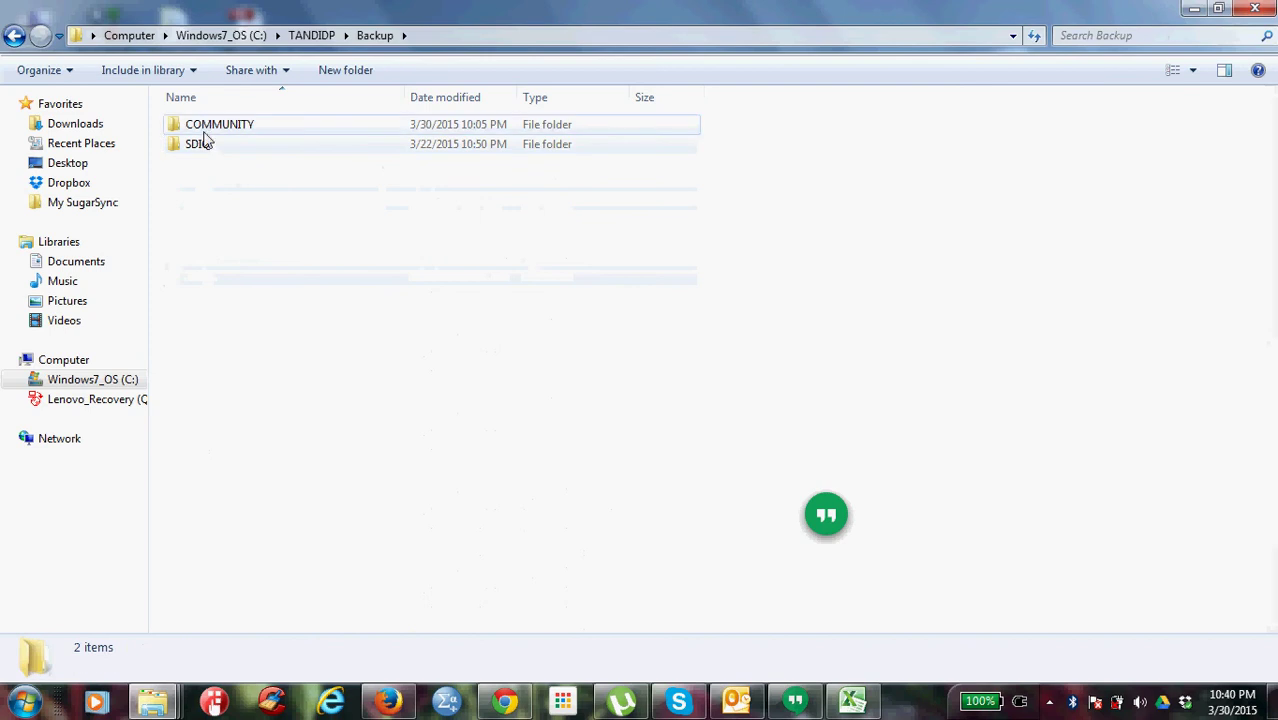
Check the contents of the COMMUNITY and SDIQ backup subfolders and return to the Backup folder.
{"action": "double_click", "coordinate": [205, 127]}
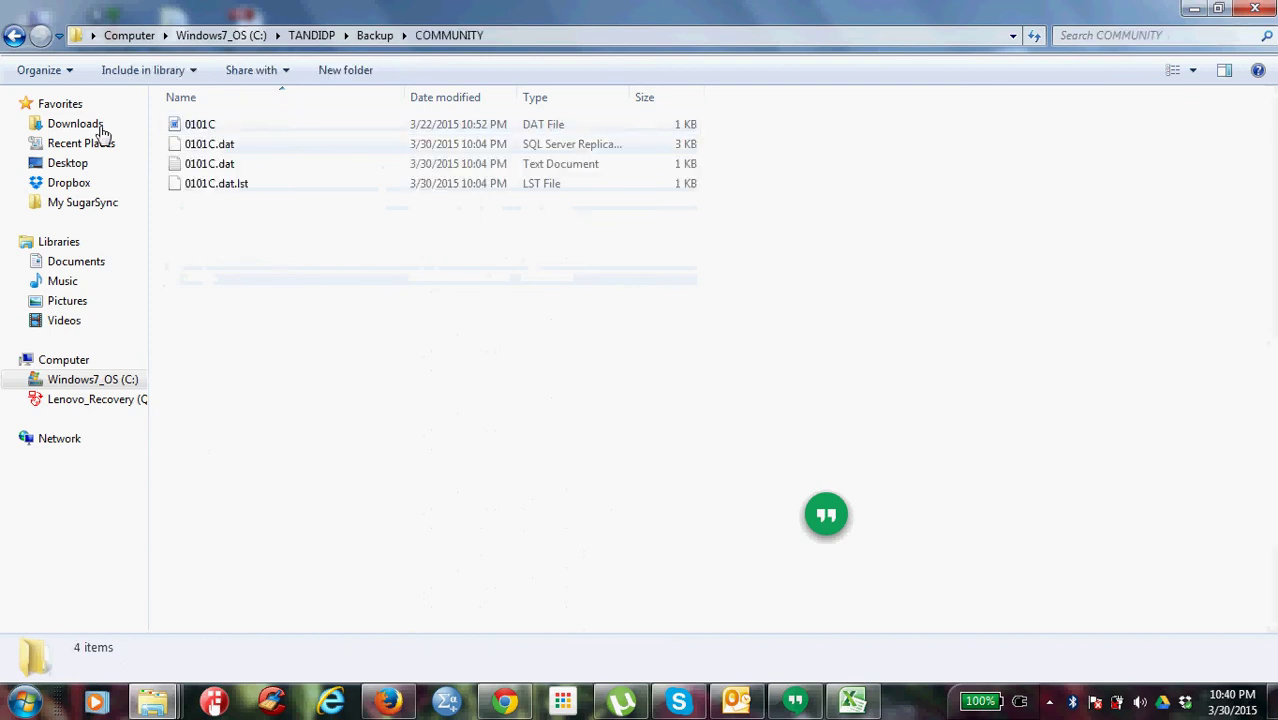
{"action": "left_click", "coordinate": [14, 35]}
{"action": "double_click", "coordinate": [200, 146]}
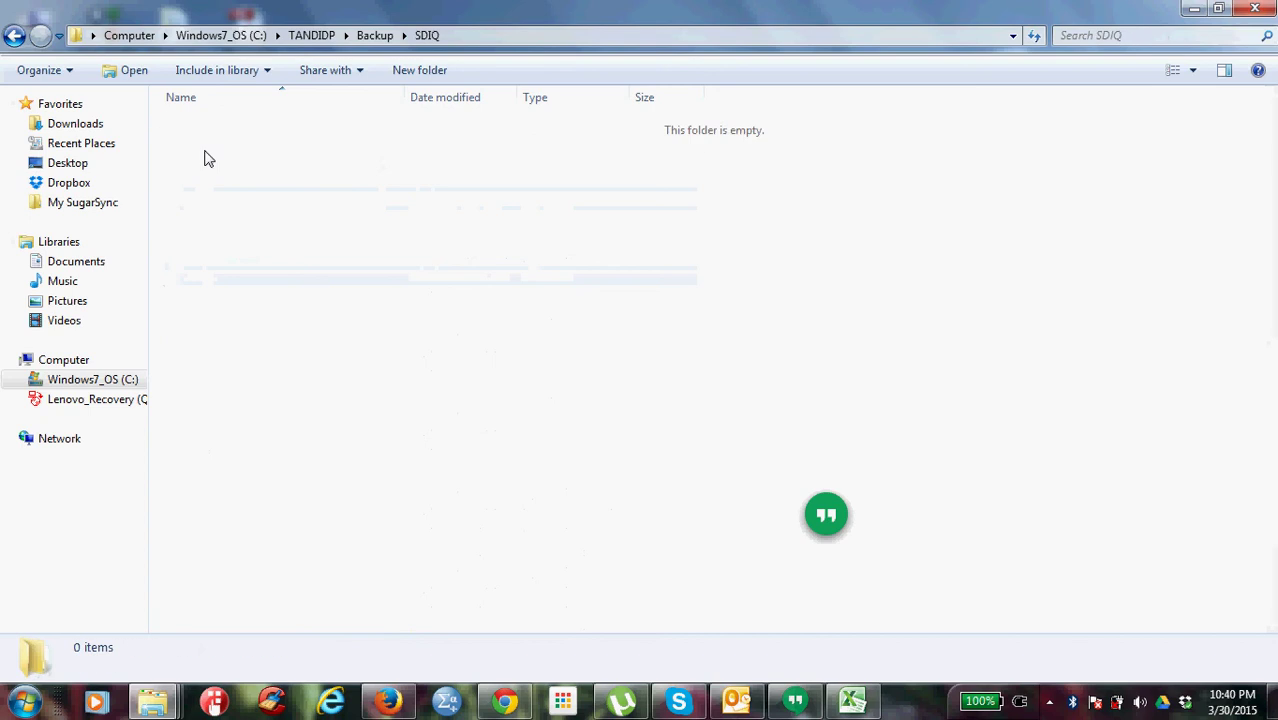
{"action": "left_click", "coordinate": [14, 35]}
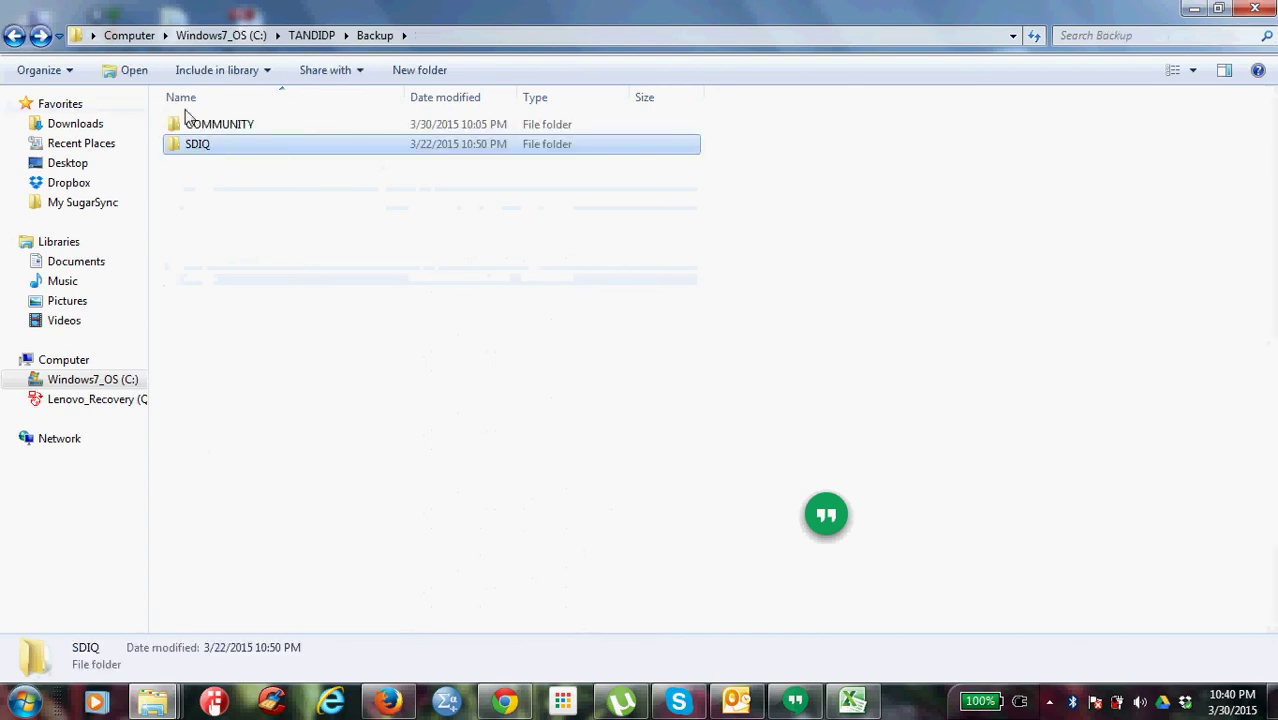
Delete all files from the COMMUNITY subfolder of Backup.
{"action": "double_click", "coordinate": [200, 124]}
{"action": "left_click", "coordinate": [203, 168]}
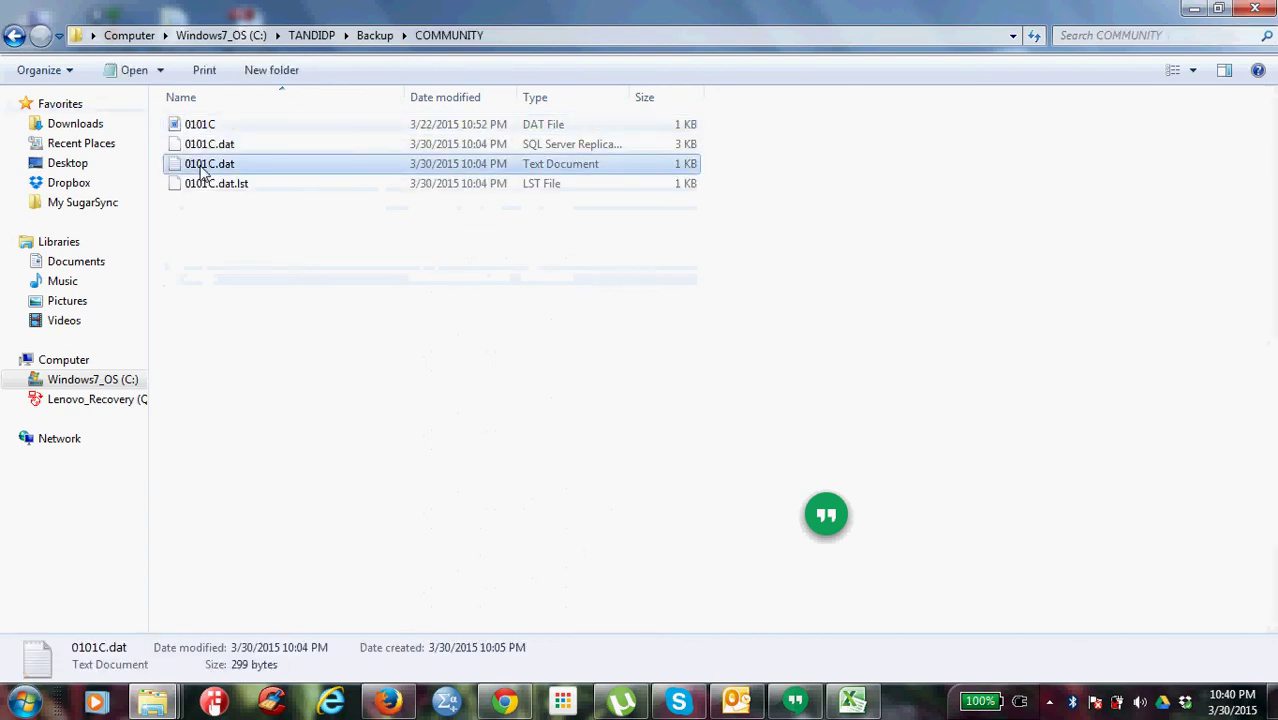
{"action": "key", "text": "ctrl+a"}
{"action": "key", "text": "Delete"}
{"action": "key", "text": "Return"}
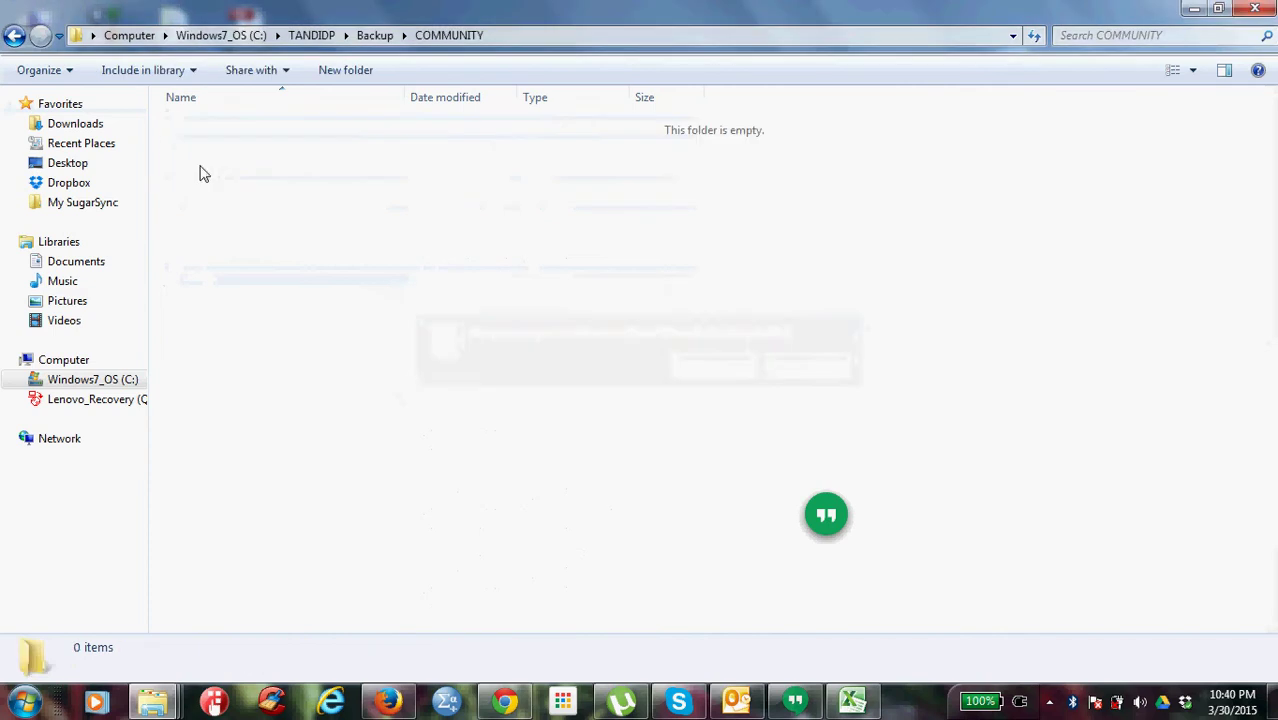
Return to the TANDIDP folder, recheck the COMMUNITY subfolder of Backup, and minimize the folder window.
{"action": "left_click", "coordinate": [16, 35]}
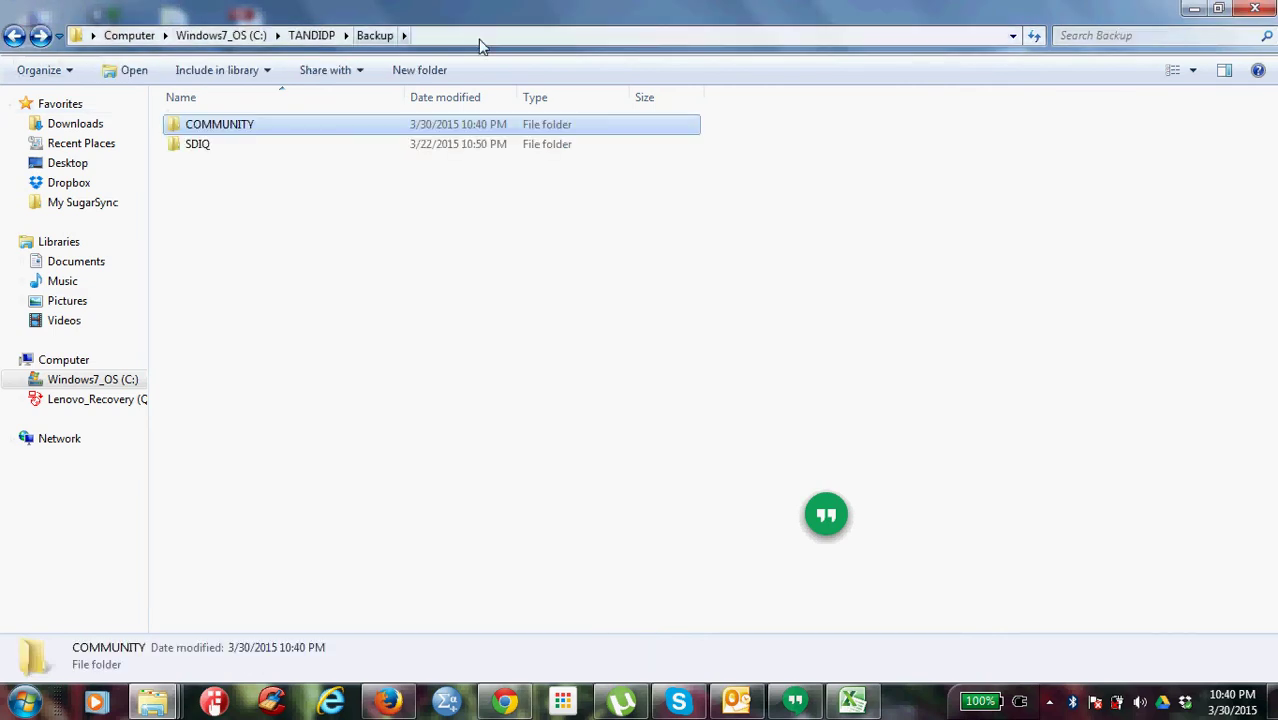
{"action": "left_click", "coordinate": [15, 35]}
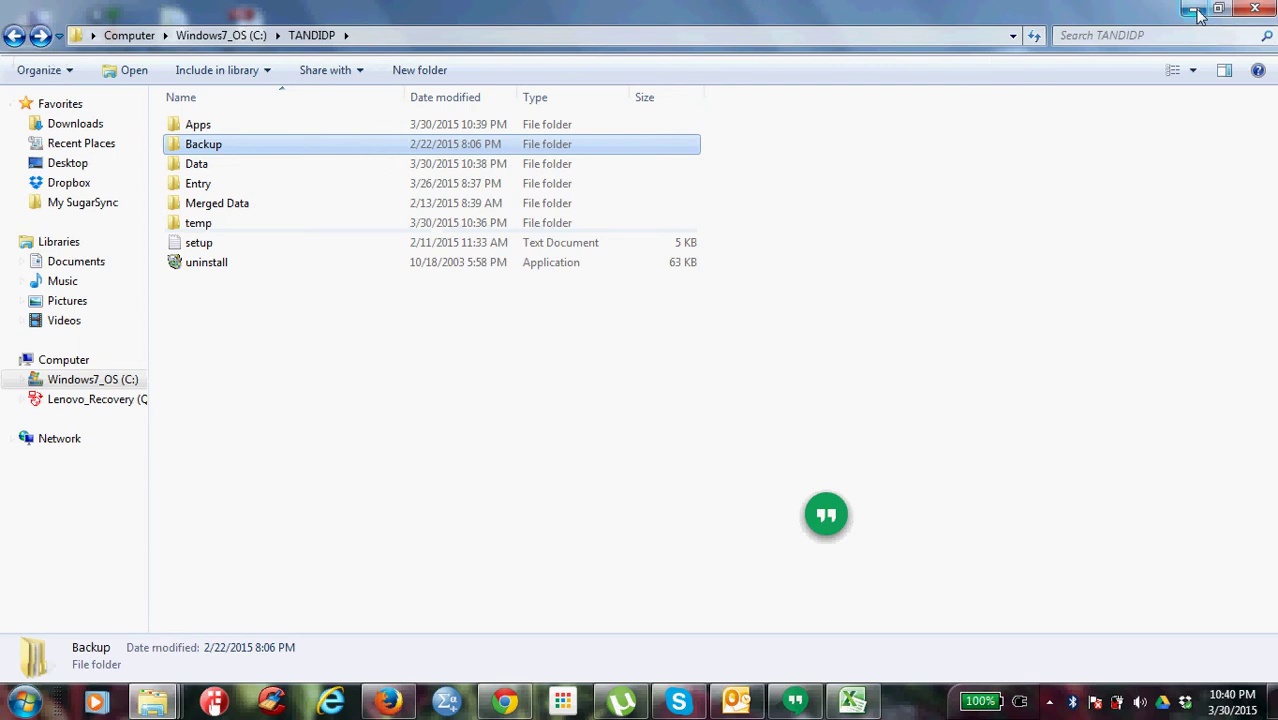
{"action": "left_click", "coordinate": [408, 321]}
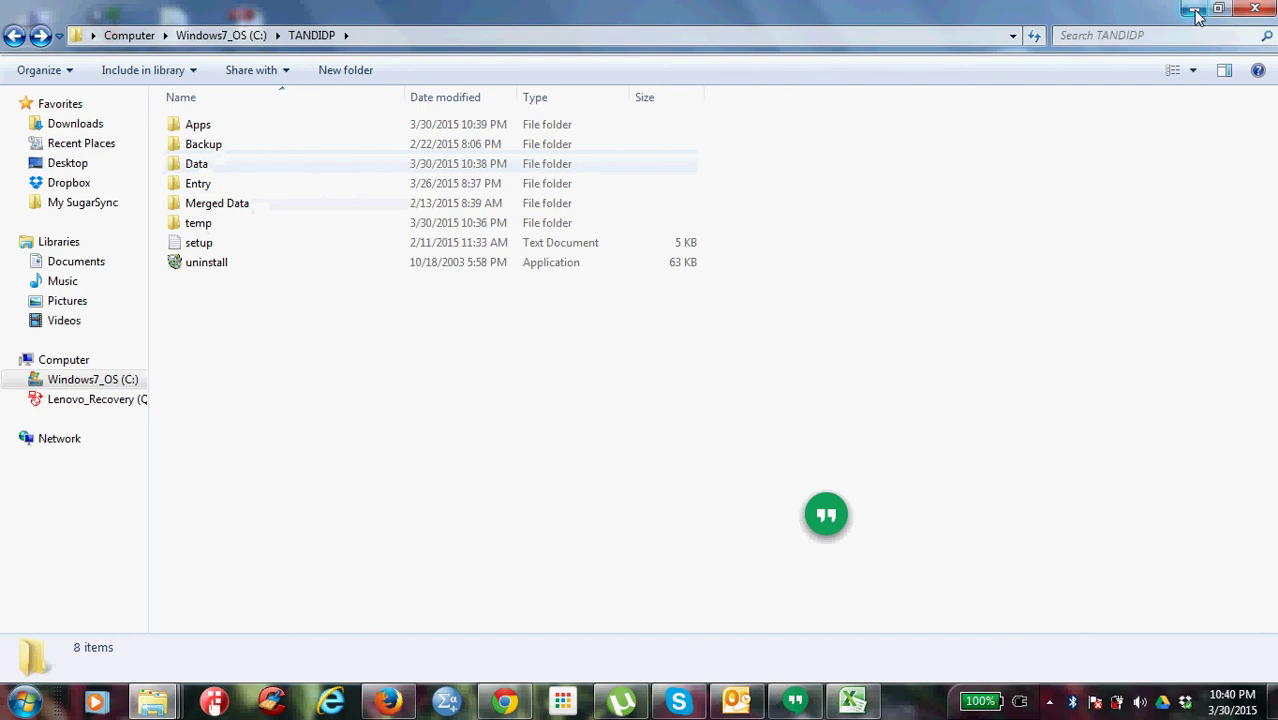
{"action": "double_click", "coordinate": [225, 145]}
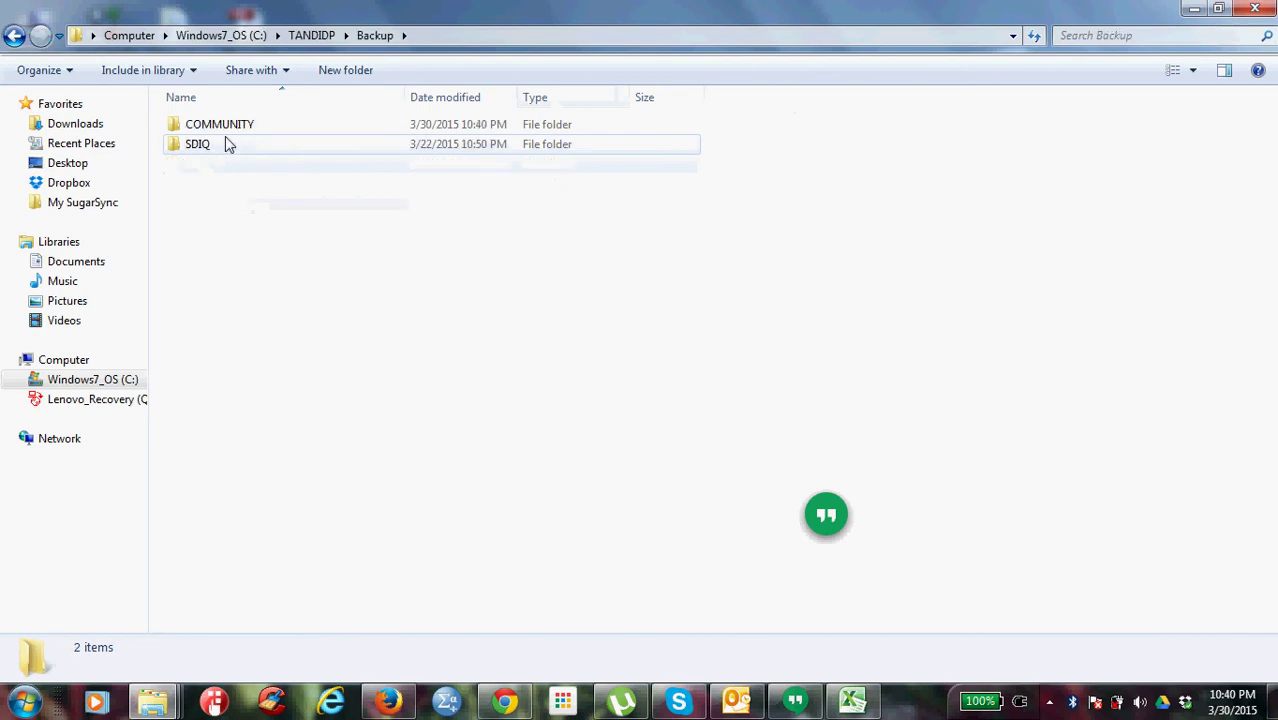
{"action": "double_click", "coordinate": [226, 127]}
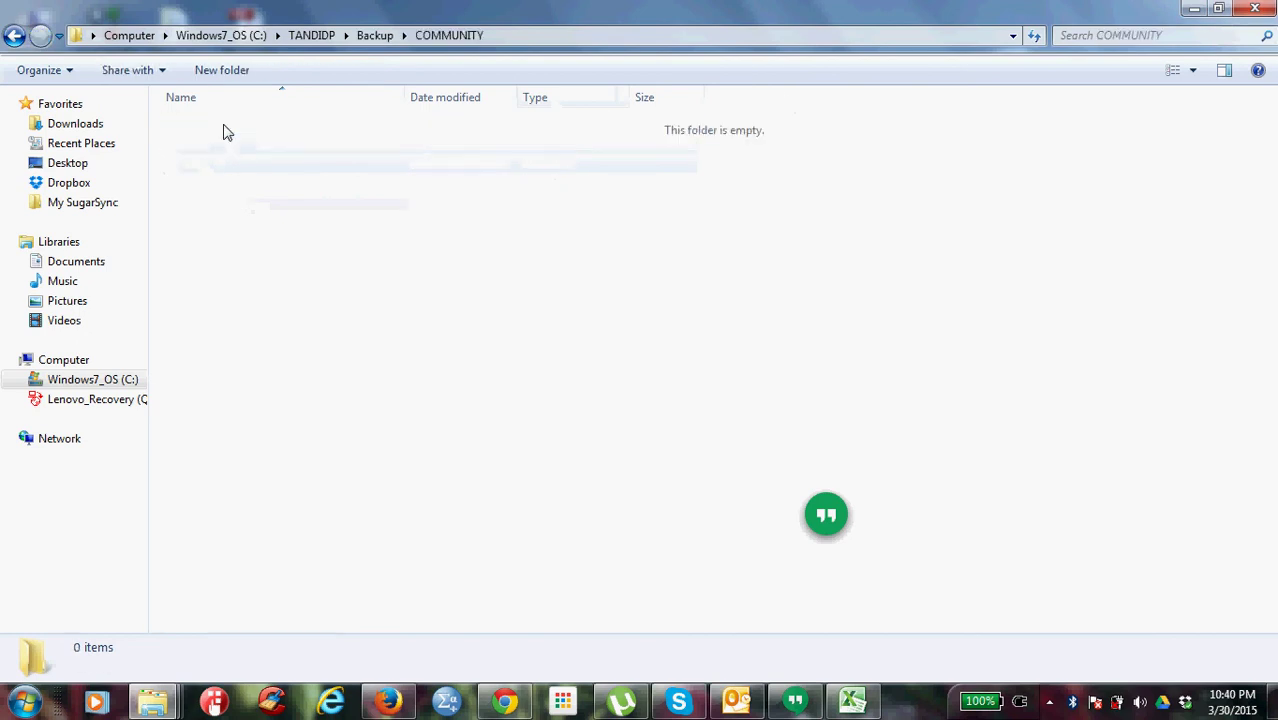
{"action": "left_click", "coordinate": [14, 36]}
{"action": "left_click", "coordinate": [1194, 8]}
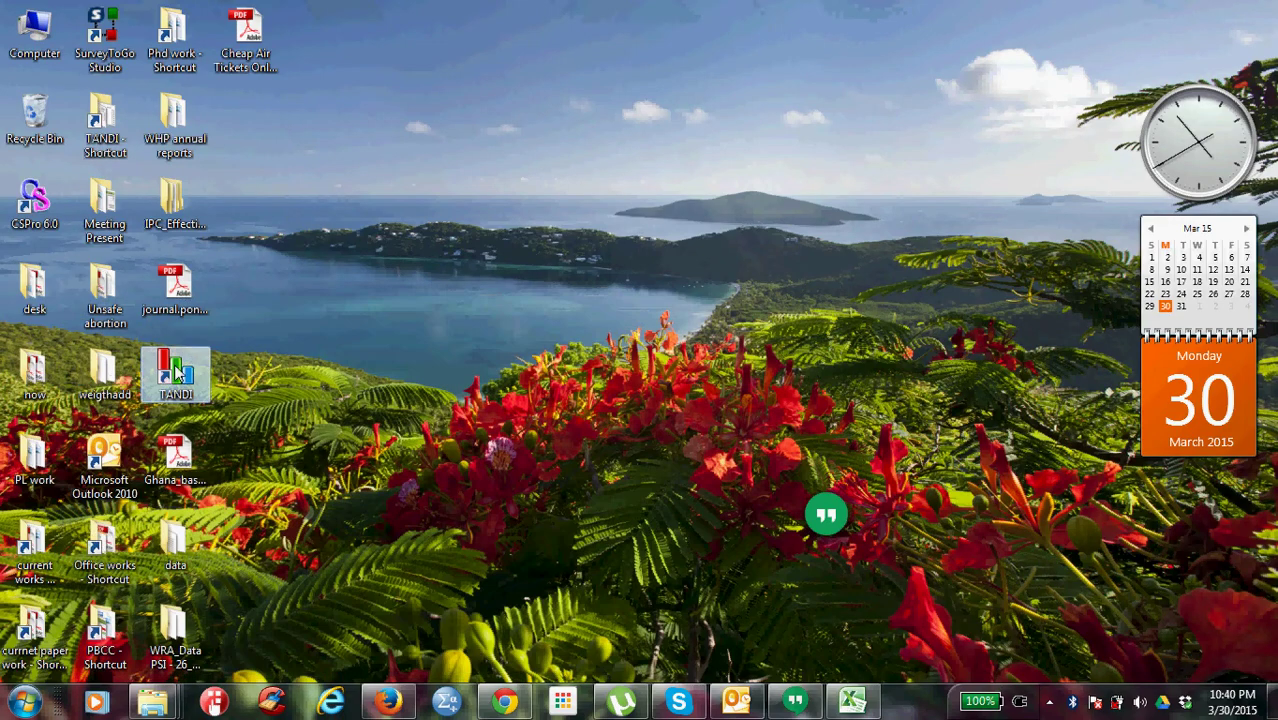
Launch the TANDI data entry application from the desktop and run DATA BACKUP through to completion.
{"action": "double_click", "coordinate": [176, 372]}
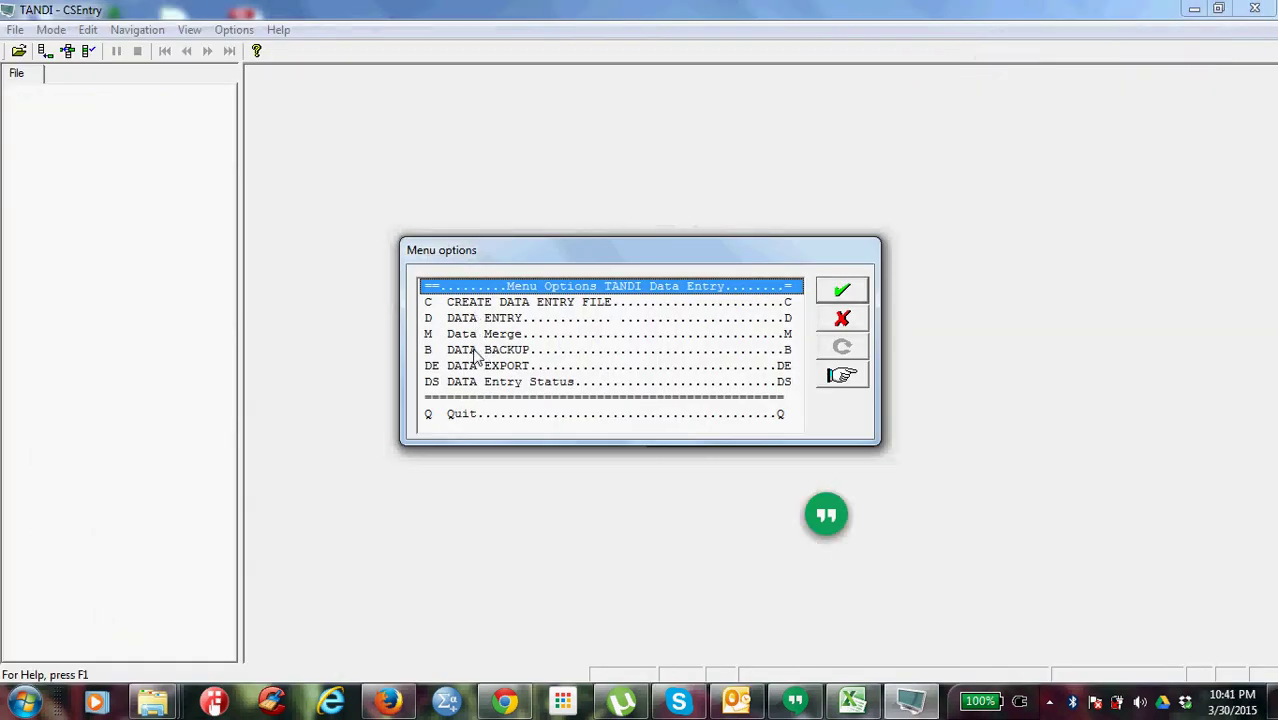
{"action": "double_click", "coordinate": [473, 349]}
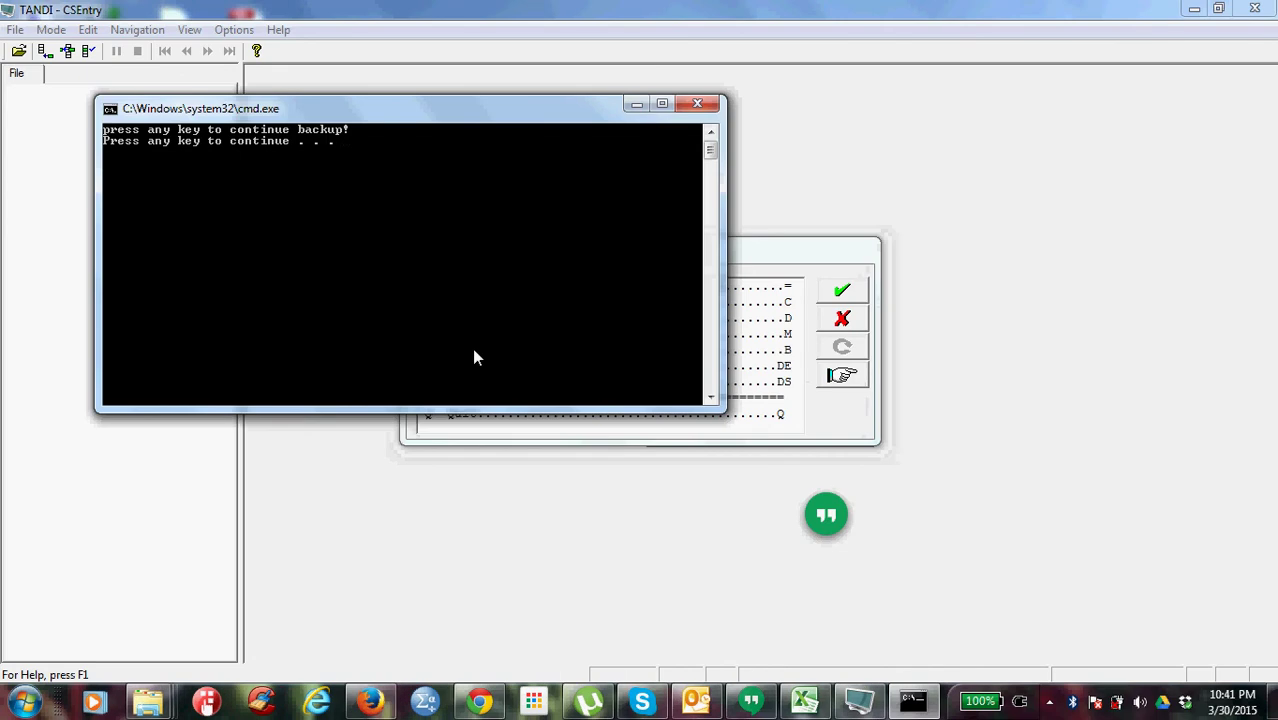
{"action": "key", "text": "Return"}
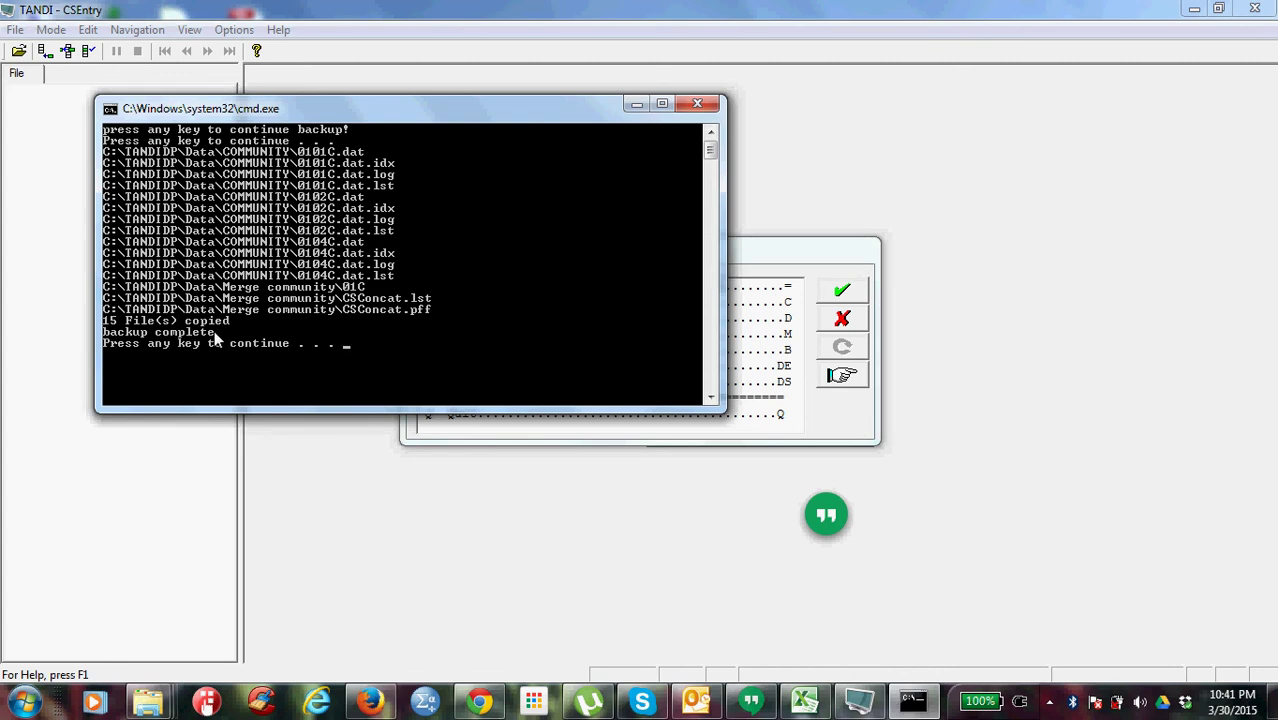
{"action": "key", "text": "Return"}
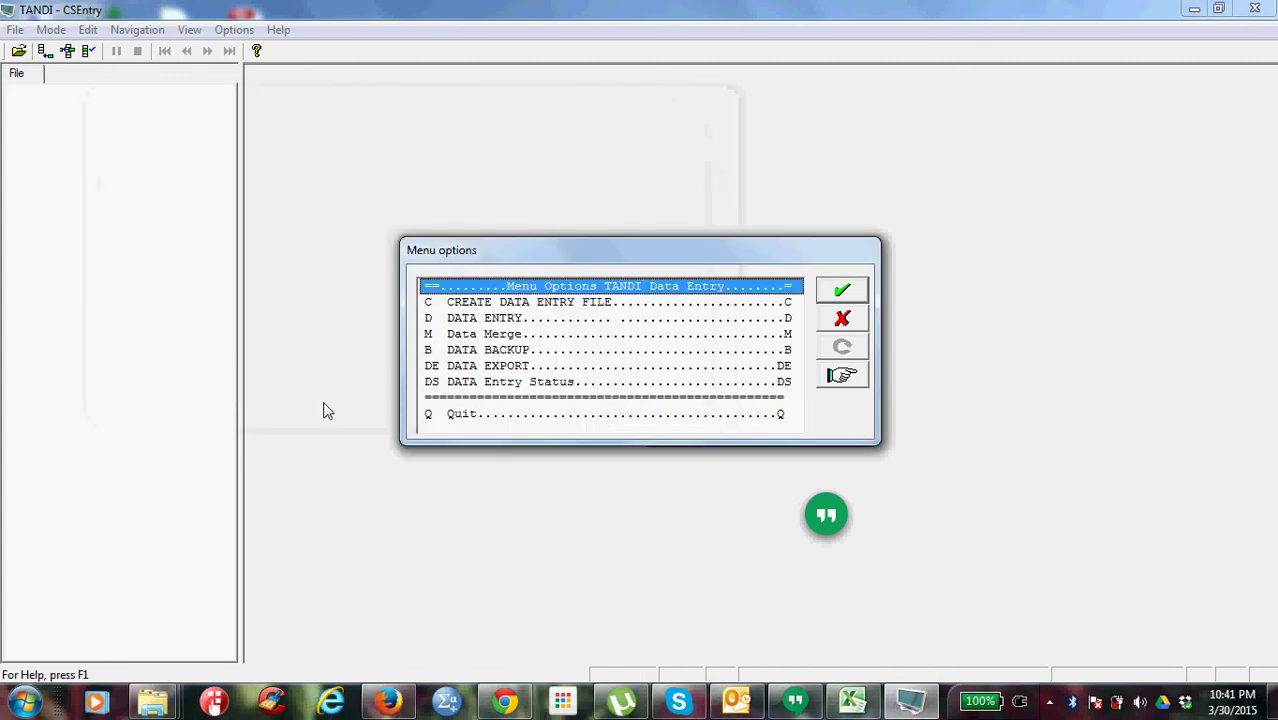
Switch to the C:\TANDIDP\Backup folder in Windows Explorer and check the files backed up in its COMMUNITY subfolder.
{"action": "left_click", "coordinate": [152, 700]}
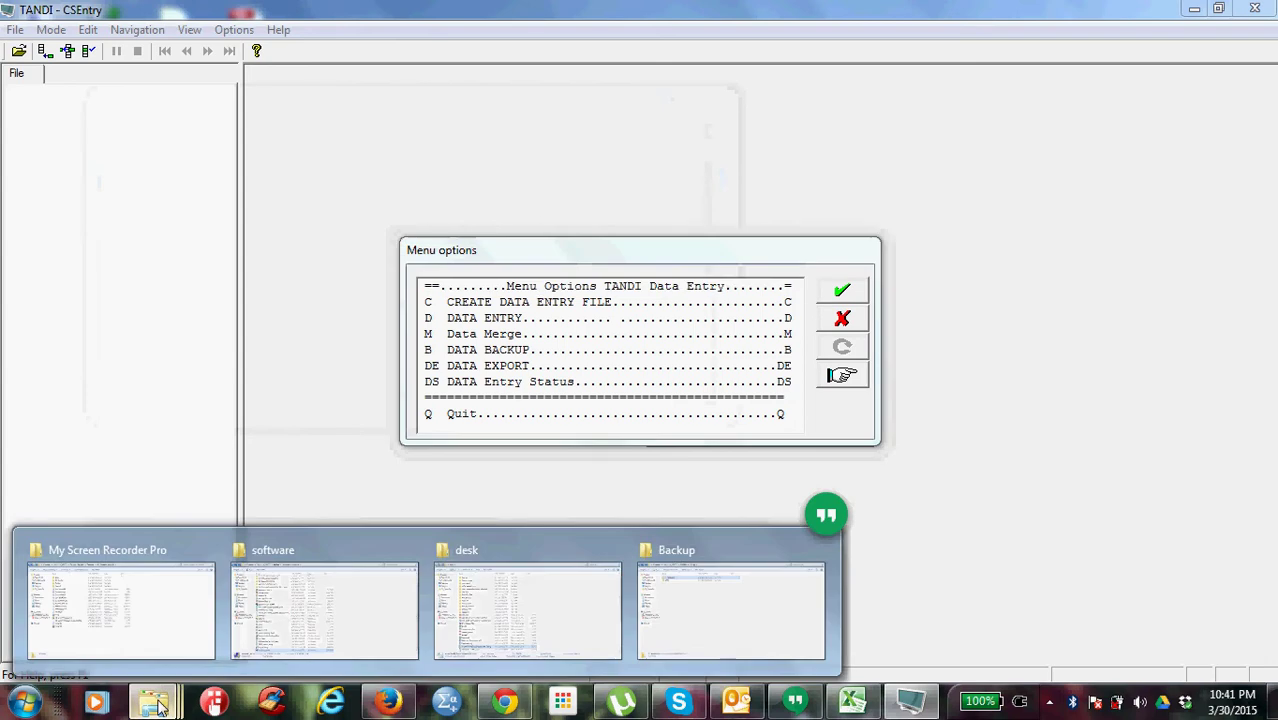
{"action": "left_click", "coordinate": [730, 599]}
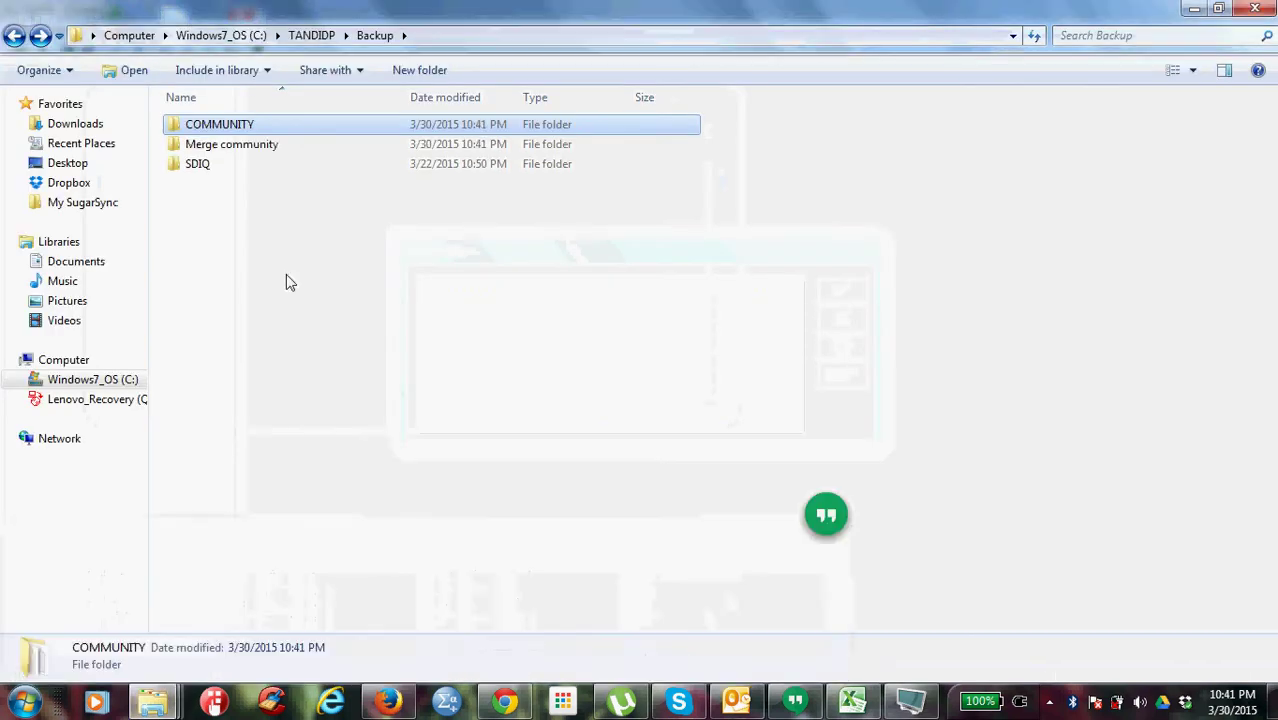
{"action": "left_click", "coordinate": [14, 35]}
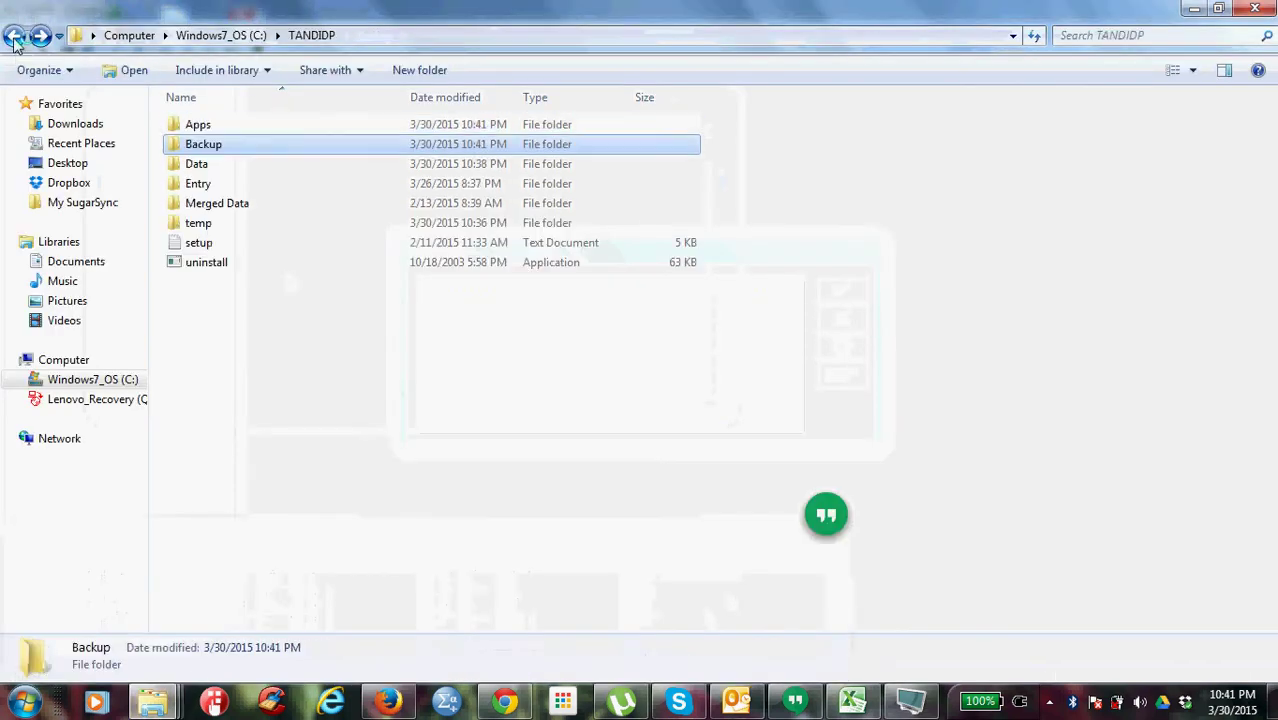
{"action": "double_click", "coordinate": [213, 147]}
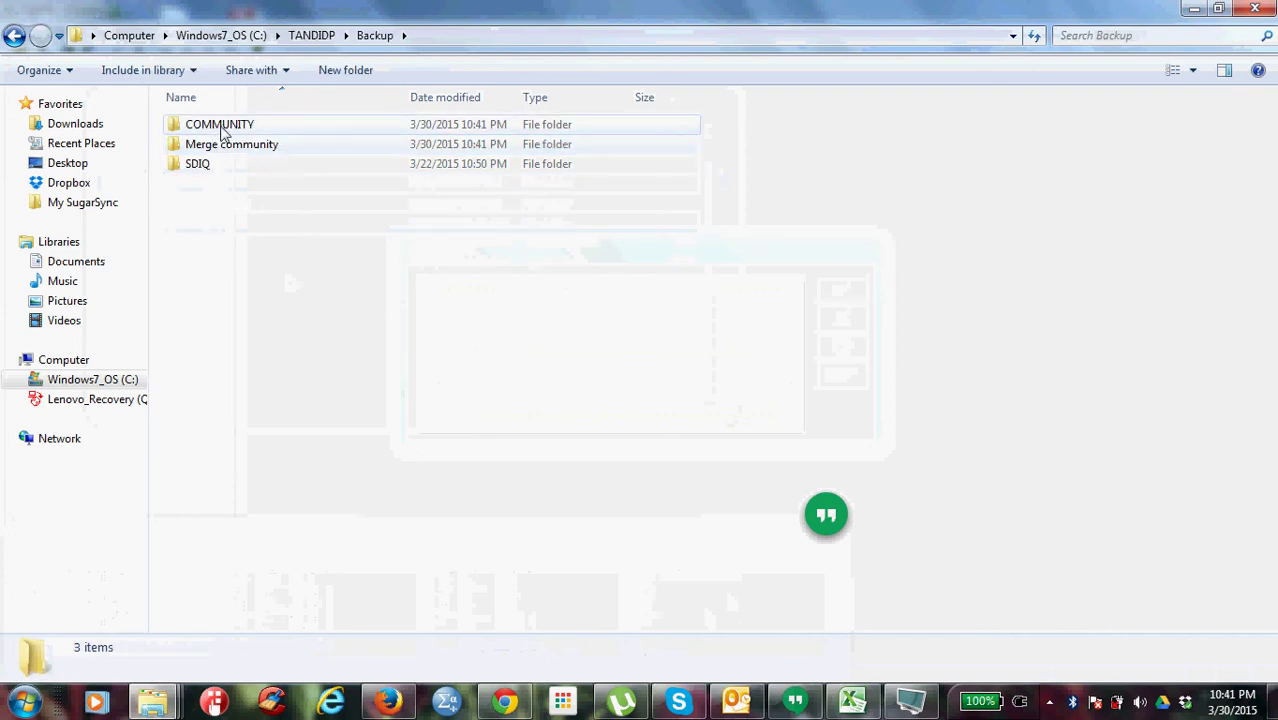
{"action": "double_click", "coordinate": [223, 127]}
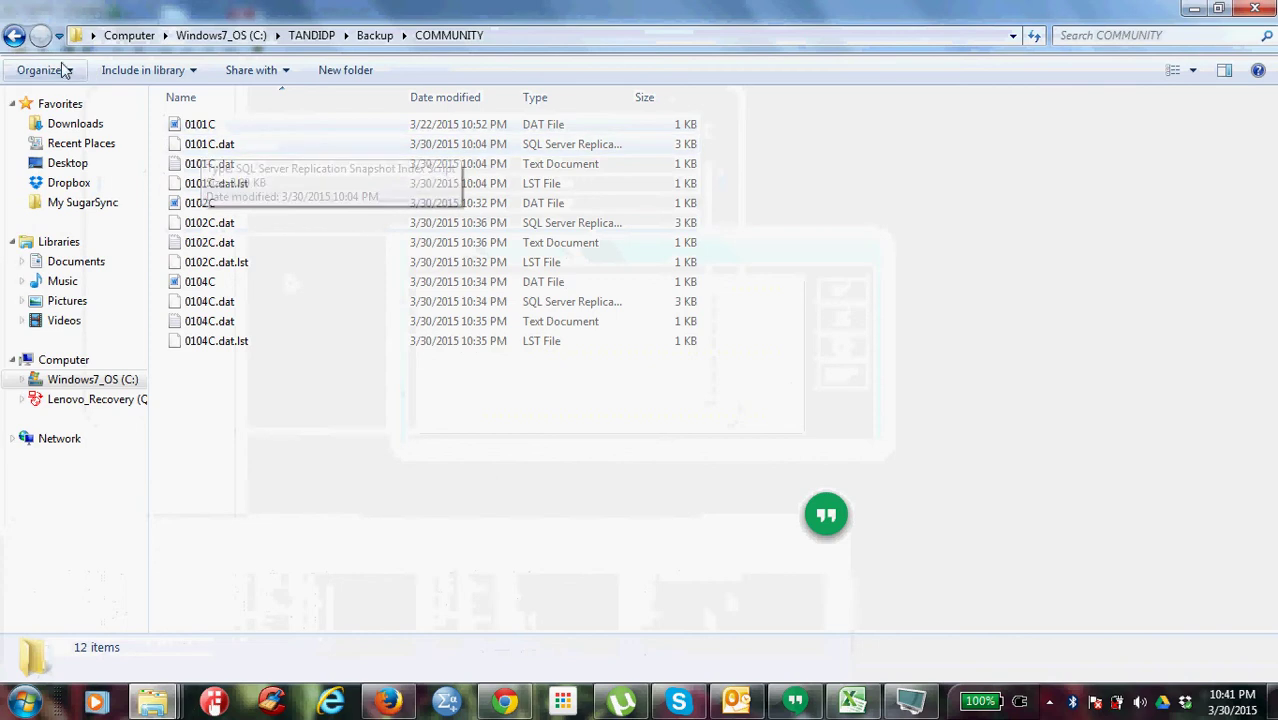
{"action": "left_click", "coordinate": [15, 40]}
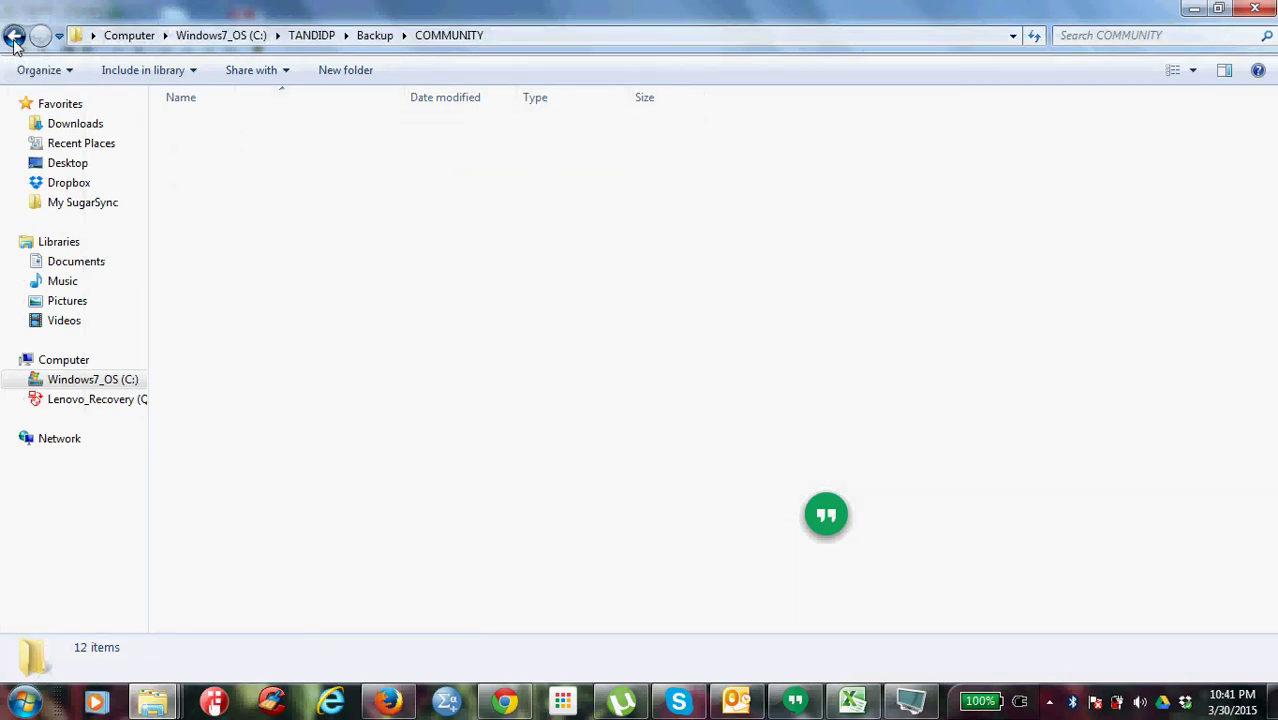
Check the backed-up files in the Merge community subfolder of Backup, then close the folder window.
{"action": "left_click", "coordinate": [220, 145]}
{"action": "double_click", "coordinate": [222, 145]}
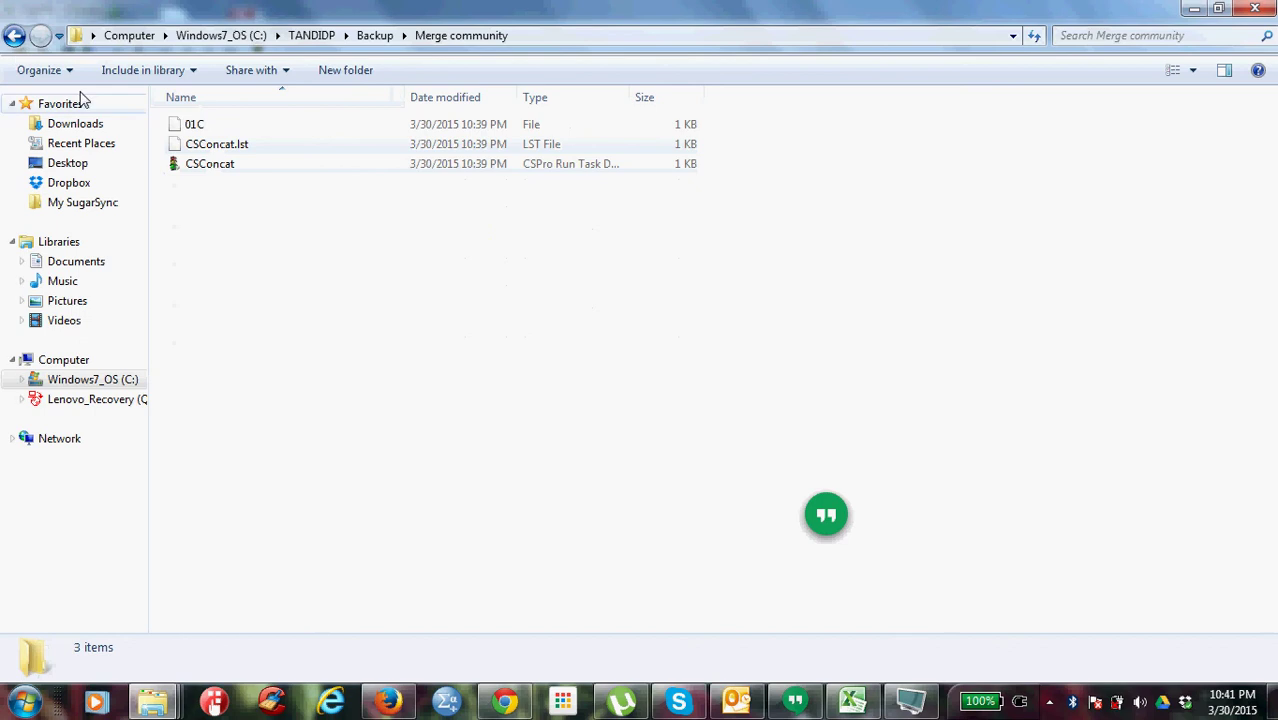
{"action": "left_click", "coordinate": [14, 38]}
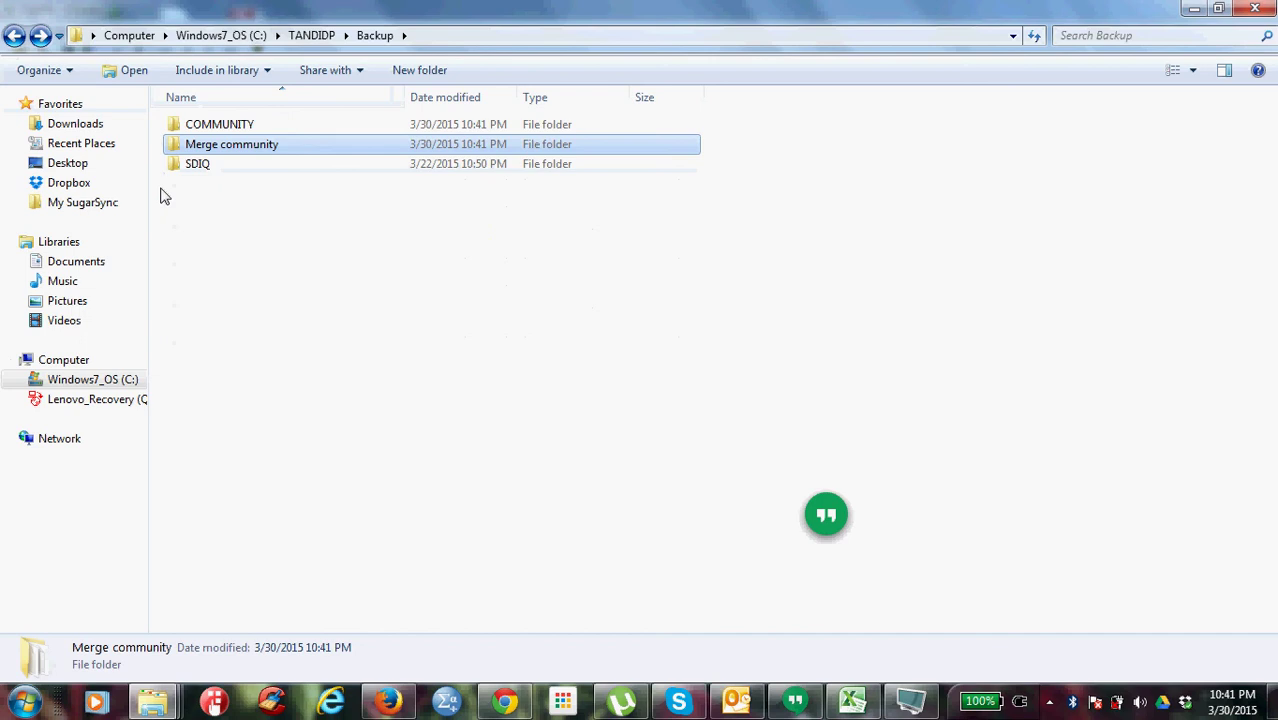
{"action": "left_click", "coordinate": [320, 222]}
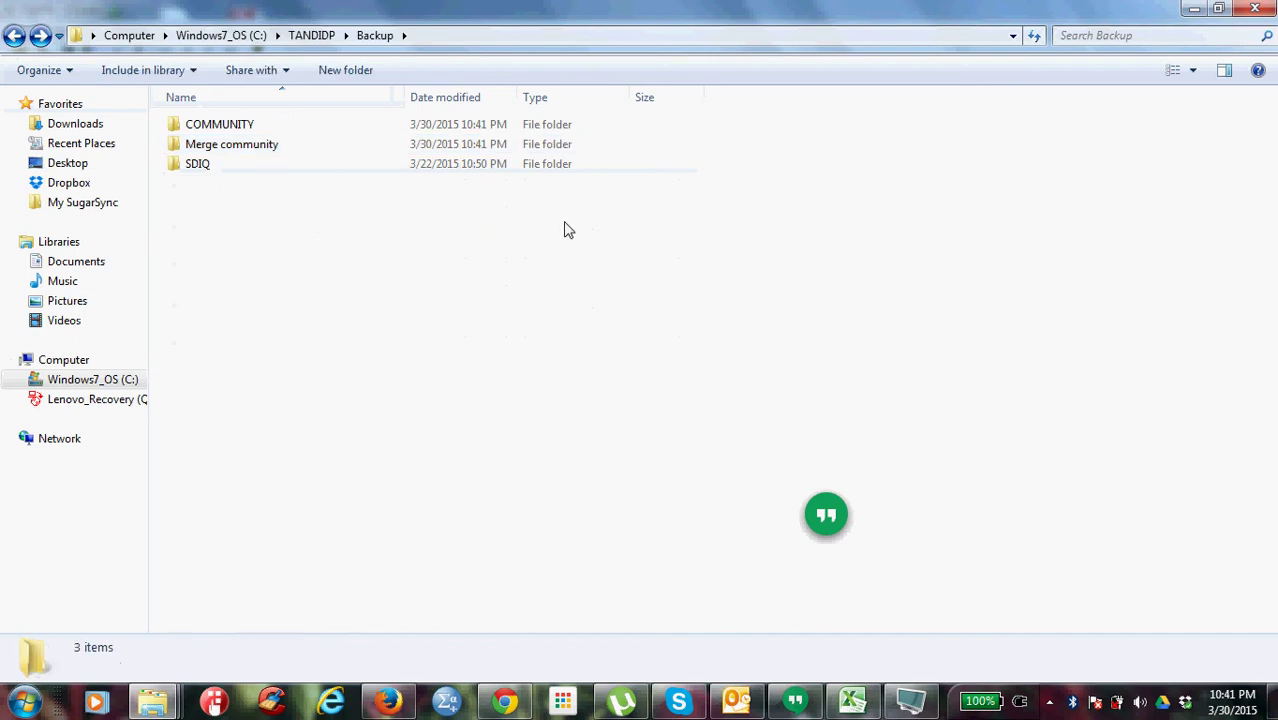
{"action": "left_click", "coordinate": [1255, 10]}
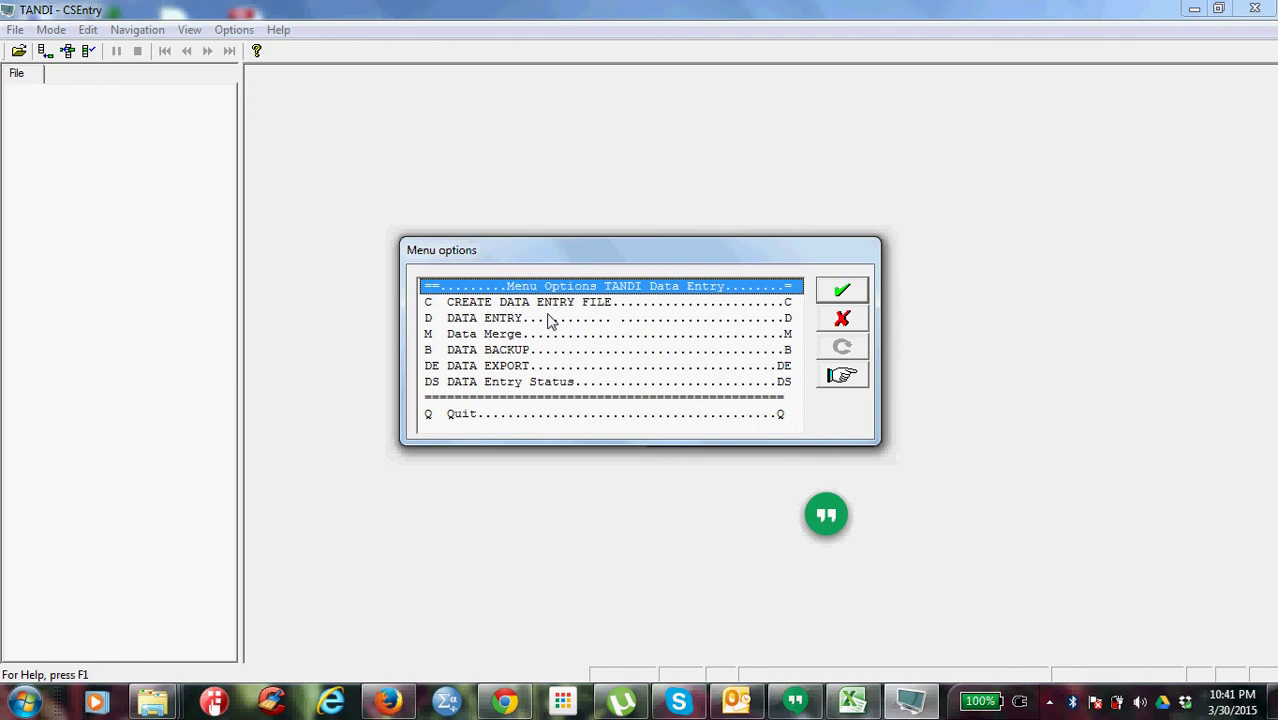
Open DATA EXPORT for the COMMUNITY QUESTIONNAIRE and dismiss the chat notification covering the export settings.
{"action": "double_click", "coordinate": [490, 367]}
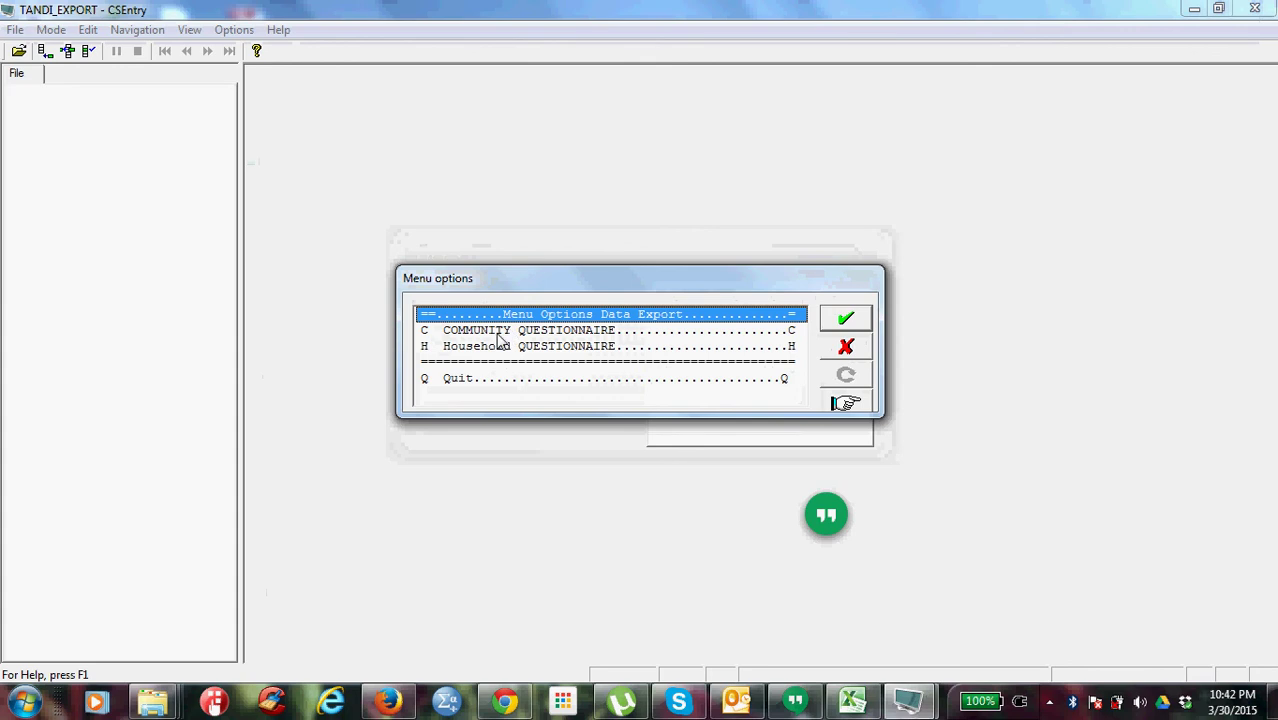
{"action": "double_click", "coordinate": [498, 334]}
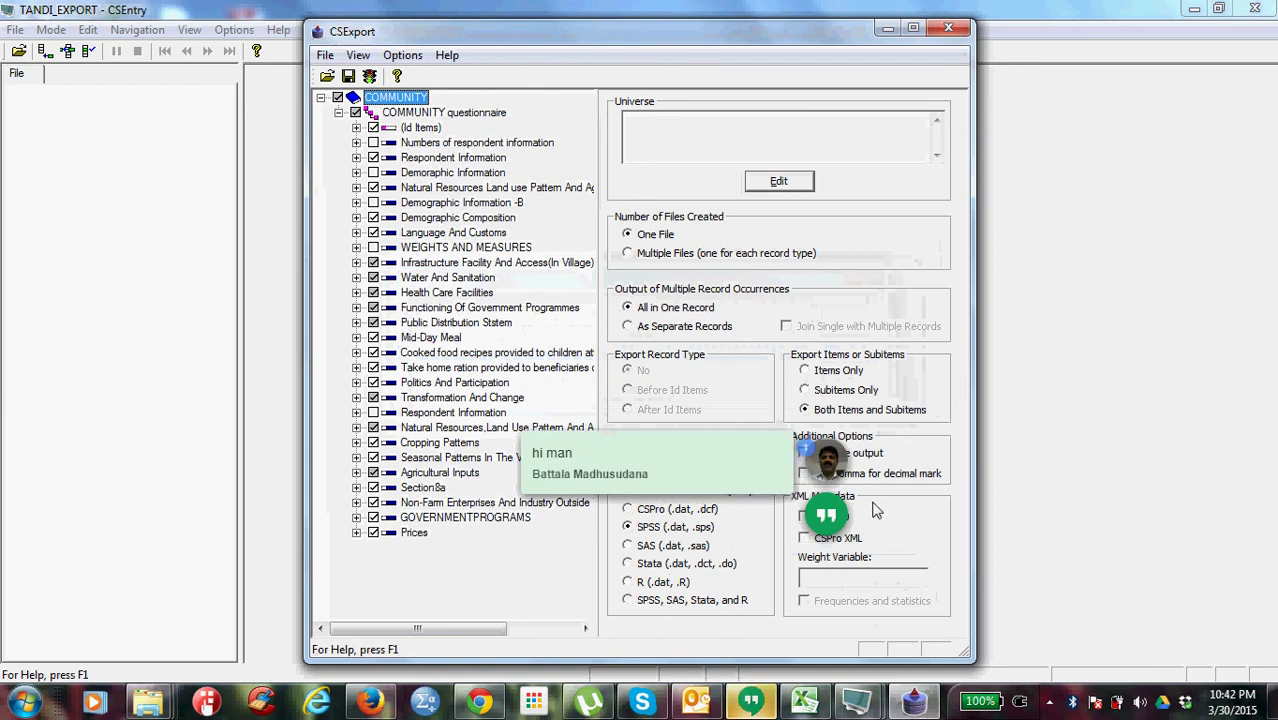
{"action": "mouse_move", "coordinate": [845, 487]}
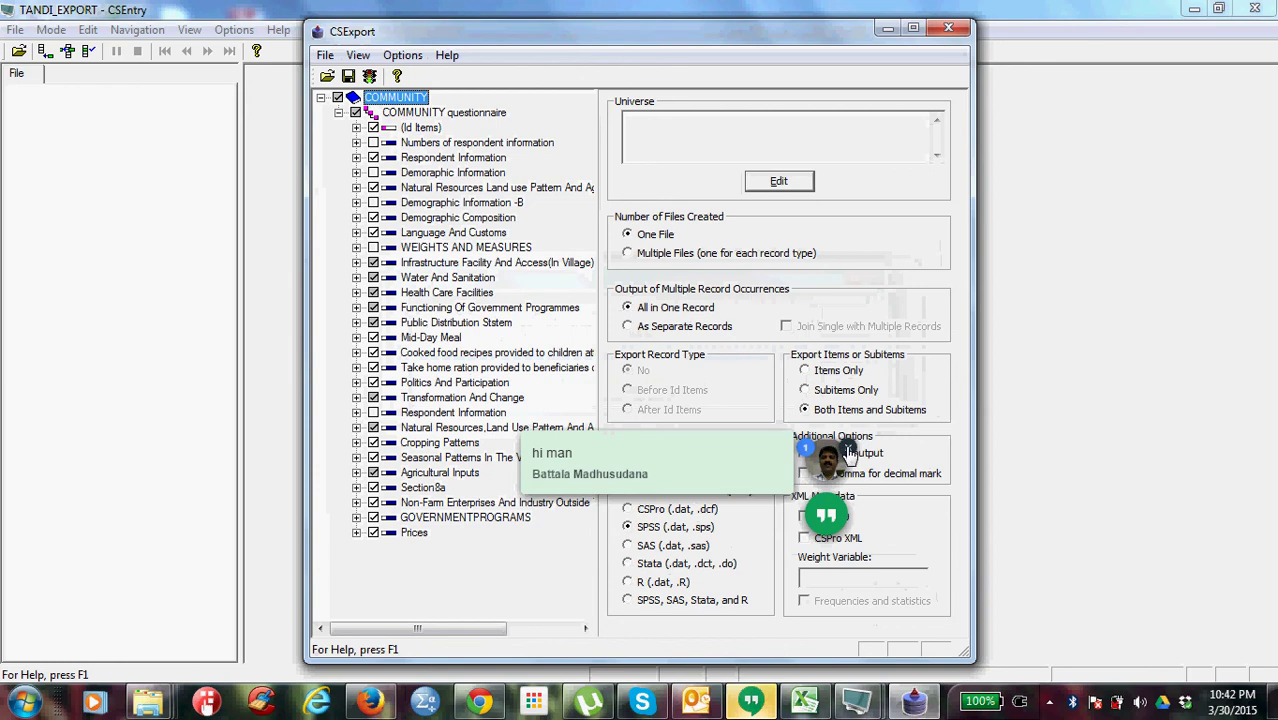
{"action": "left_click", "coordinate": [848, 452]}
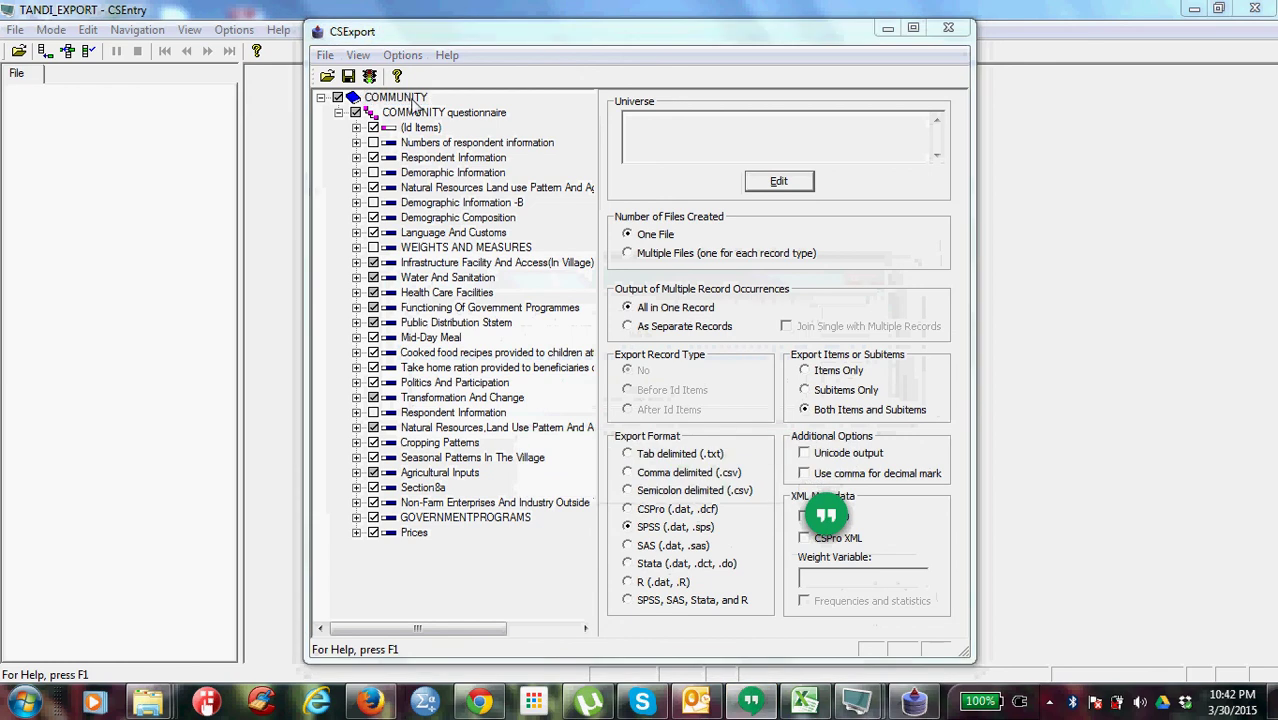
Include every record of the COMMUNITY dictionary in the export and minimize the chat window.
{"action": "left_click", "coordinate": [338, 98]}
{"action": "left_click", "coordinate": [338, 98]}
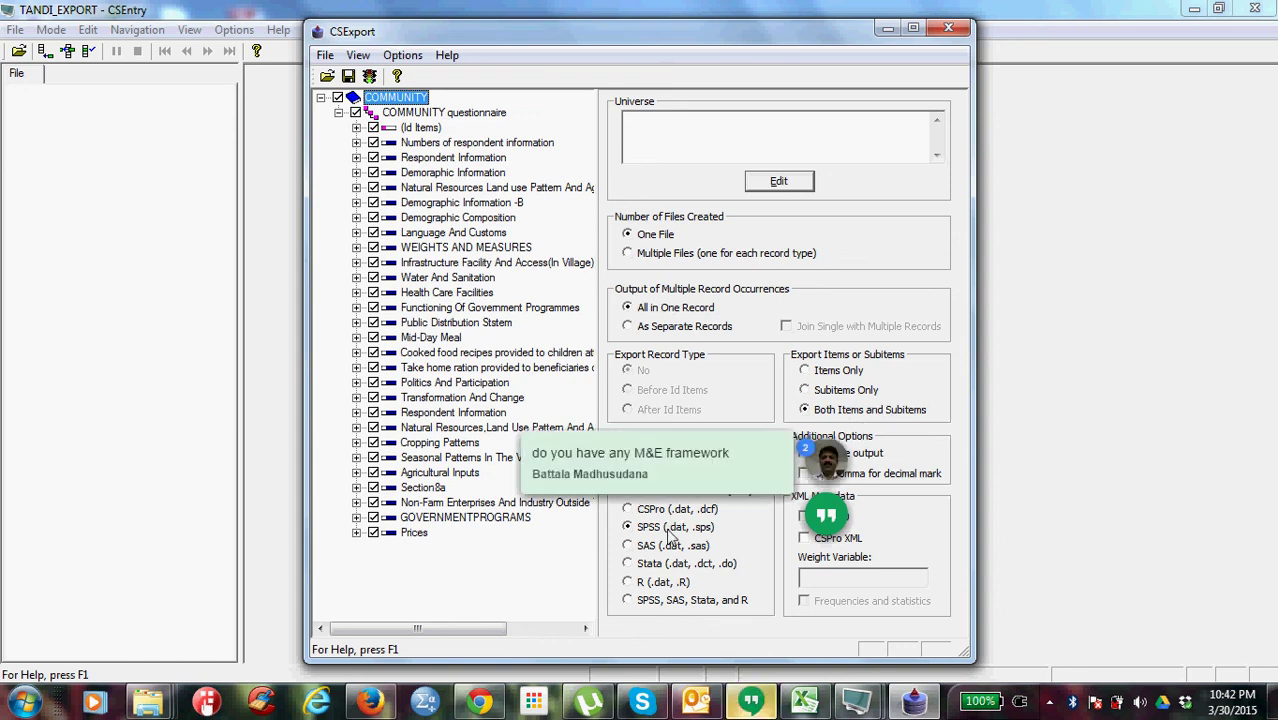
{"action": "left_click", "coordinate": [685, 450]}
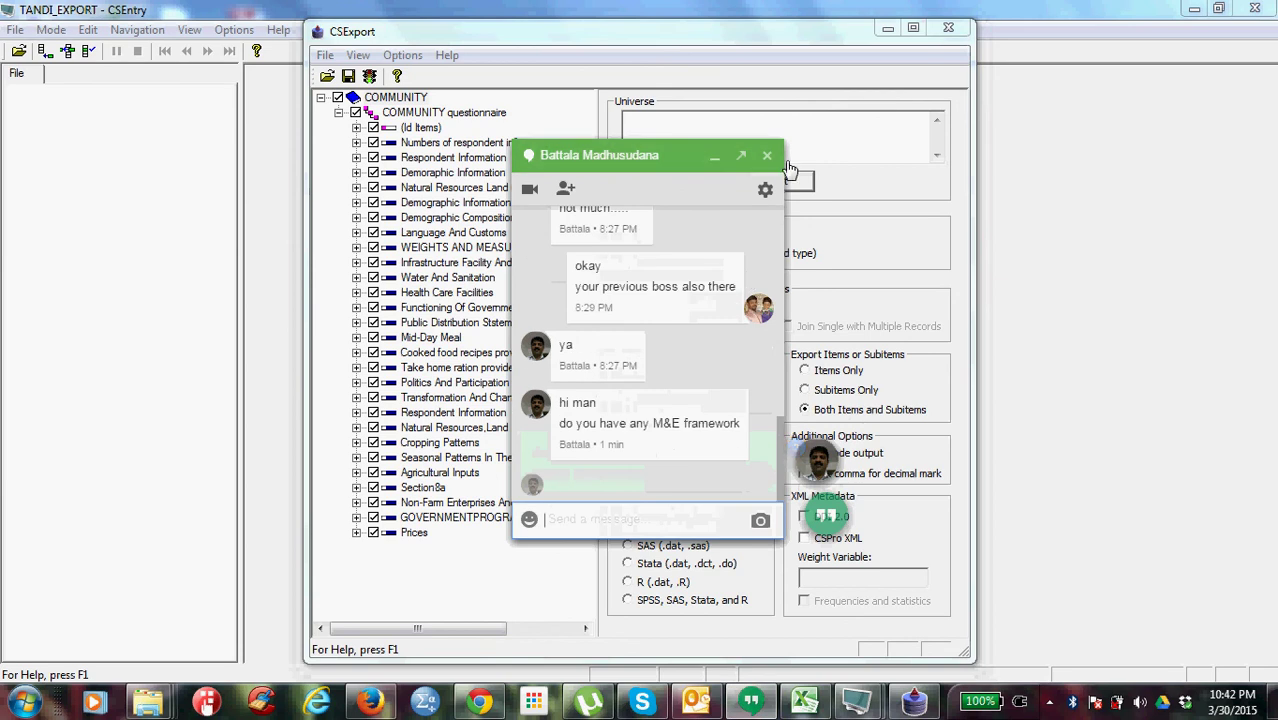
{"action": "left_click", "coordinate": [714, 160]}
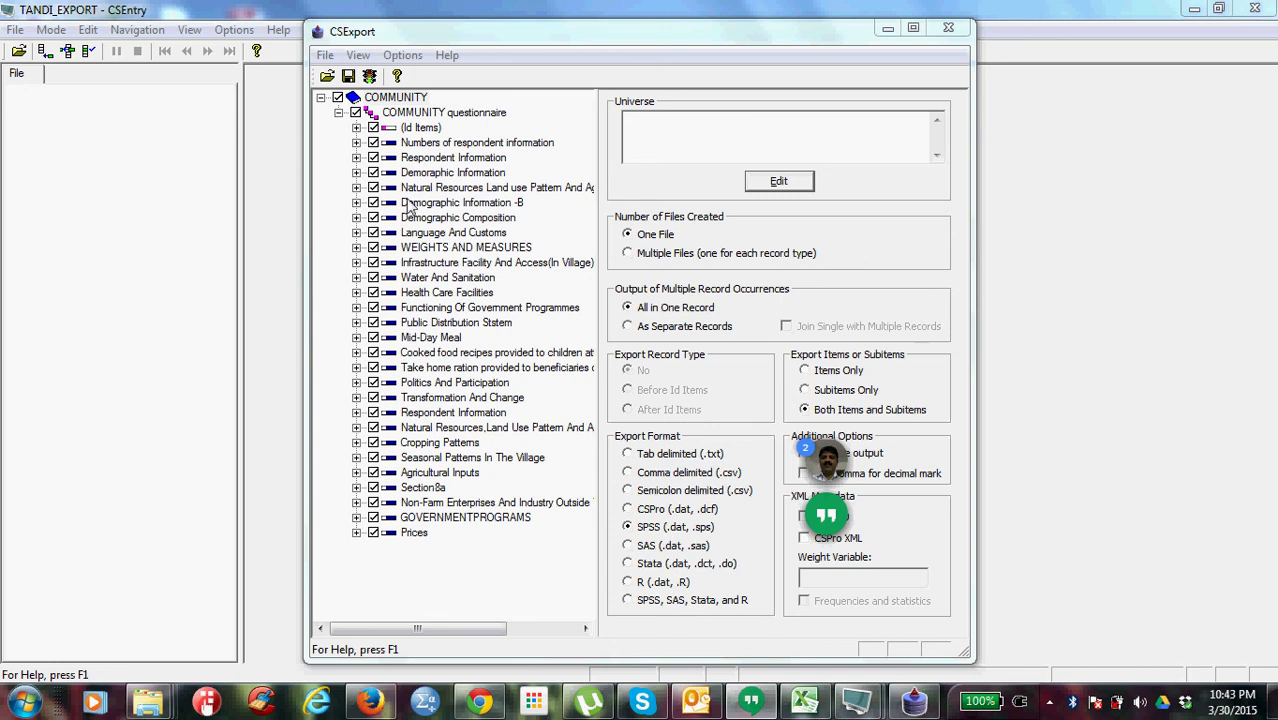
Run the export and browse to the TANDIDP folder for the input data file.
{"action": "left_click", "coordinate": [369, 79]}
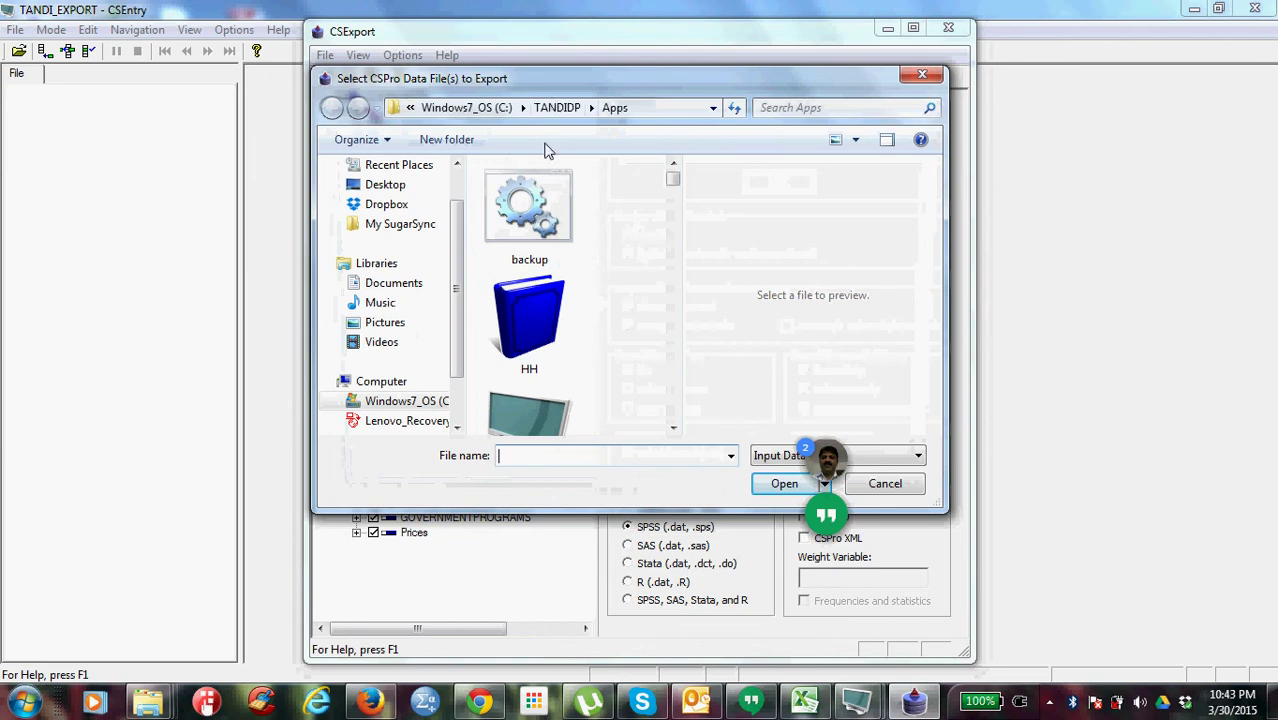
{"action": "left_click", "coordinate": [545, 110]}
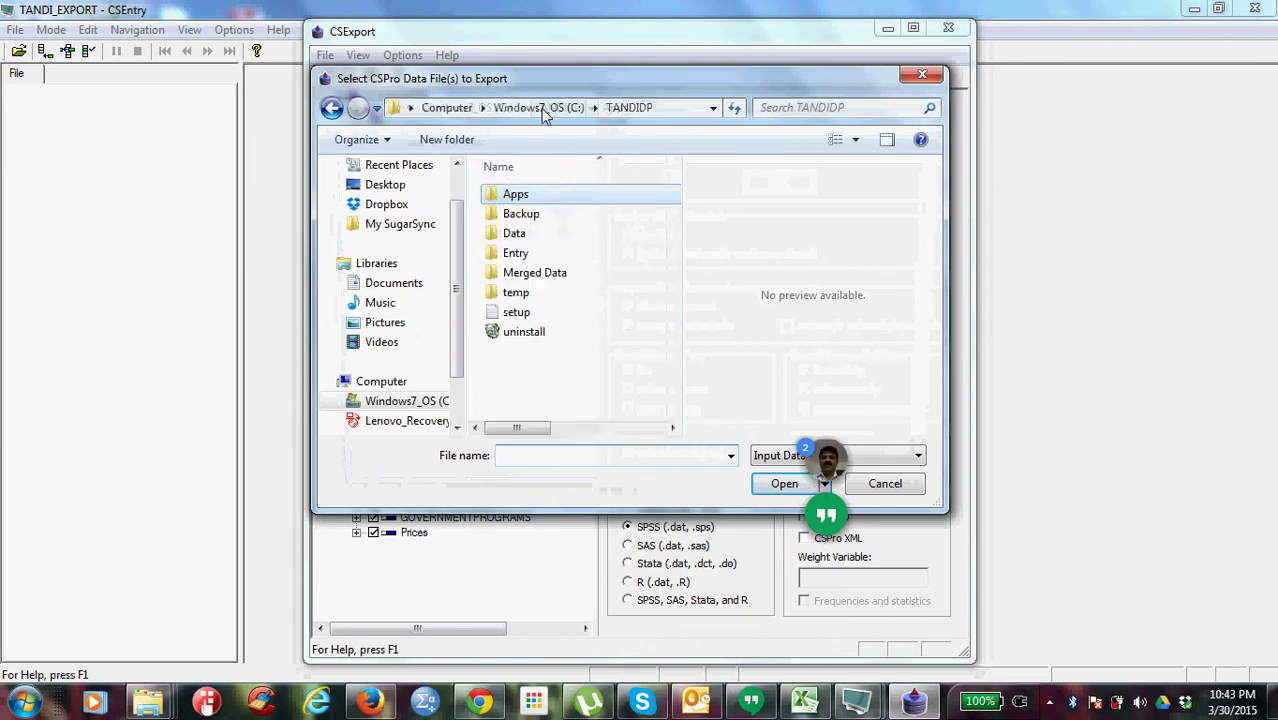
{"action": "double_click", "coordinate": [530, 276]}
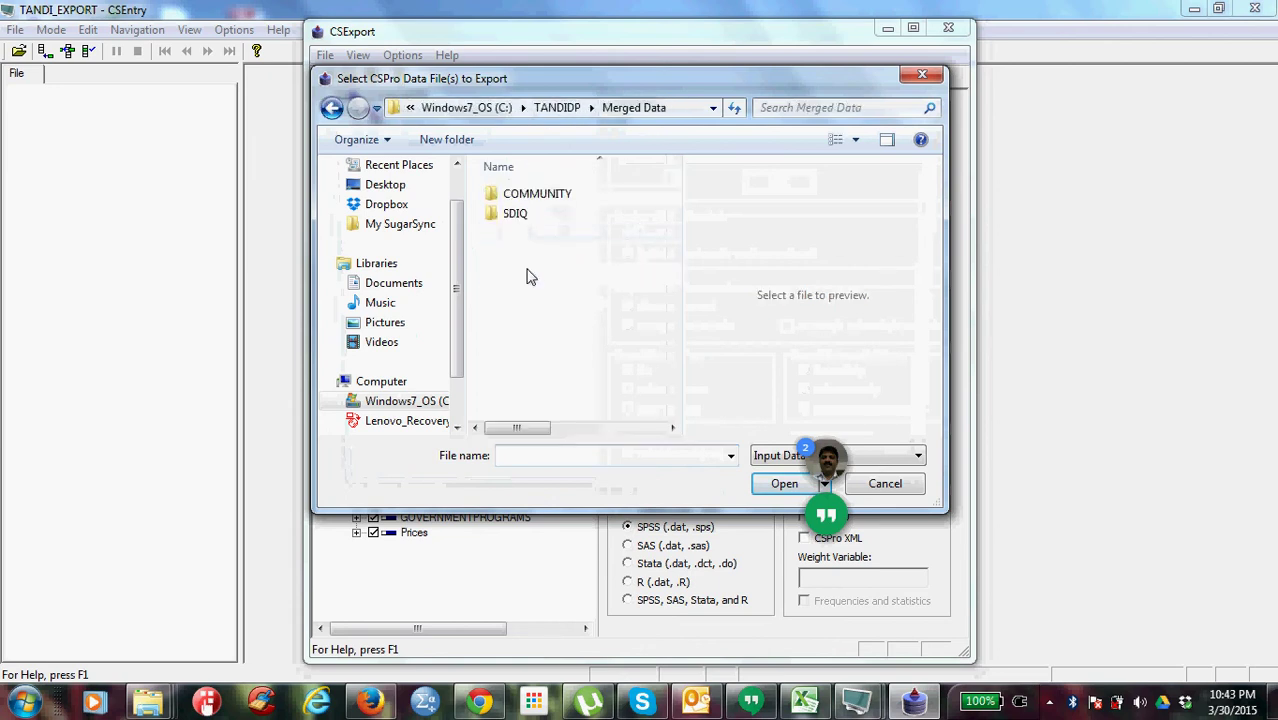
{"action": "double_click", "coordinate": [530, 196]}
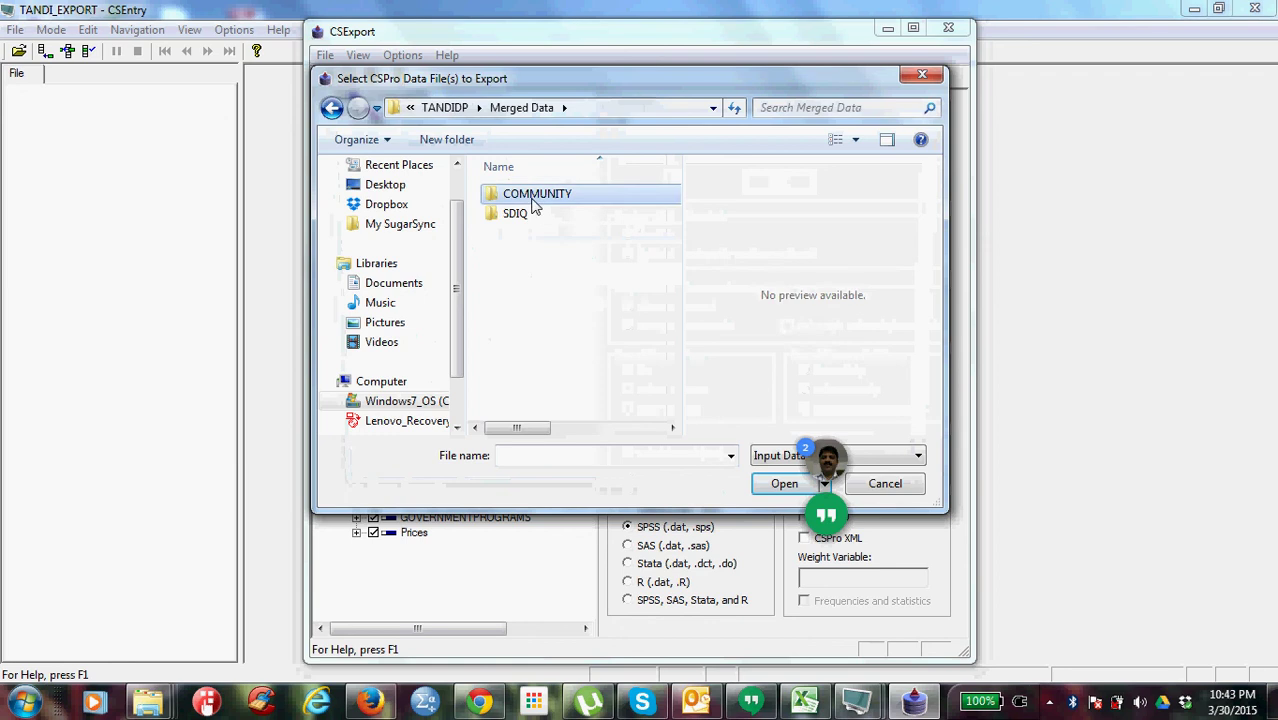
{"action": "left_click", "coordinate": [336, 109]}
{"action": "left_click", "coordinate": [336, 109]}
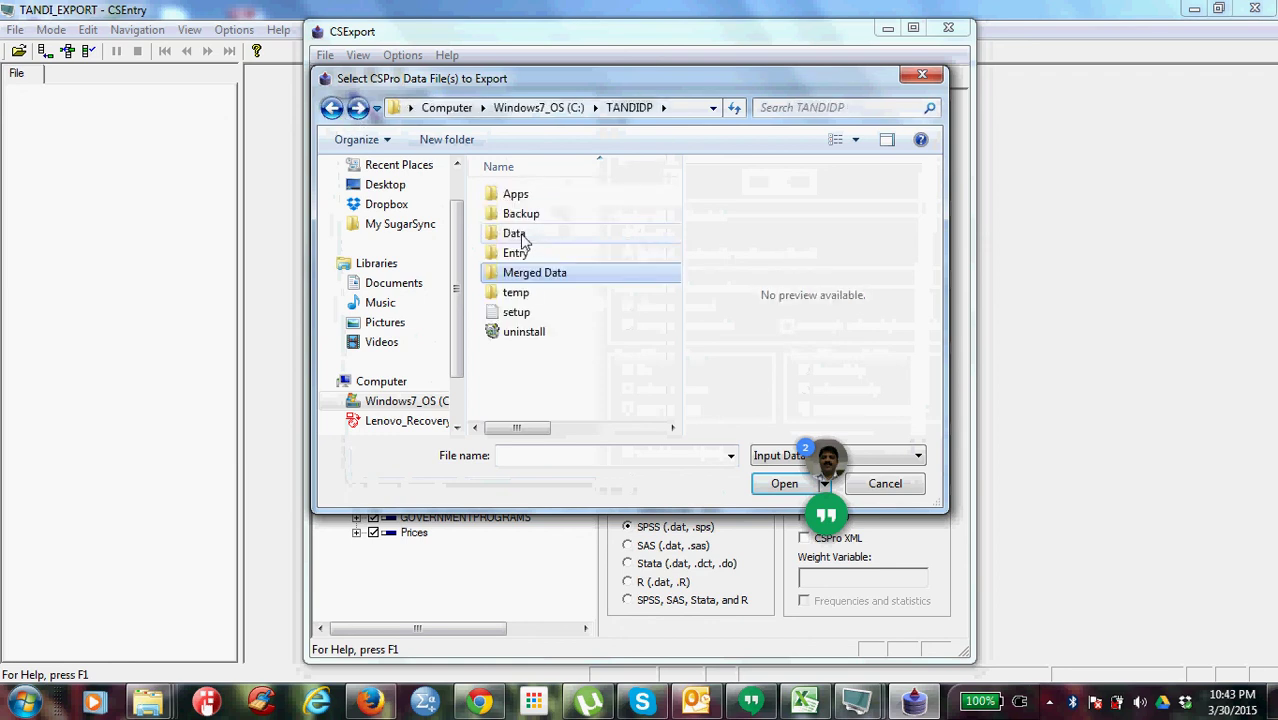
Choose the merged file 01C from the Data\Merge community folder as the data file to export.
{"action": "double_click", "coordinate": [525, 236]}
{"action": "double_click", "coordinate": [534, 214]}
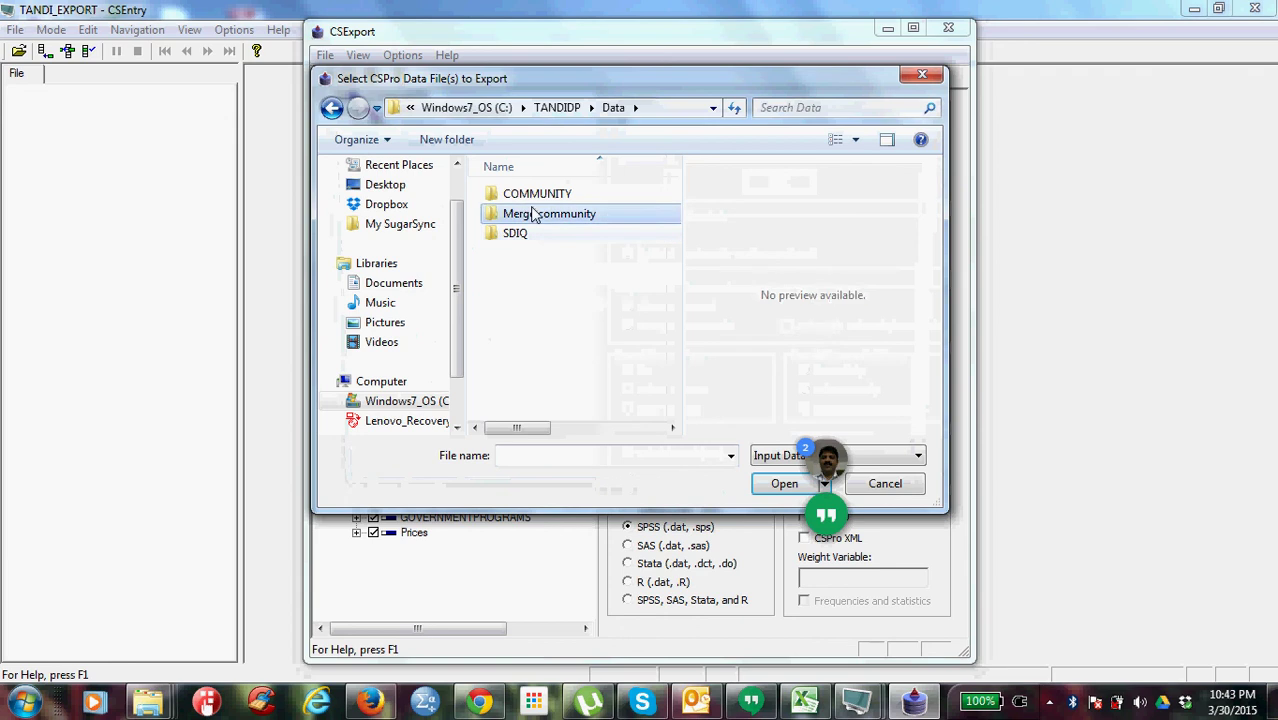
{"action": "left_click", "coordinate": [517, 196]}
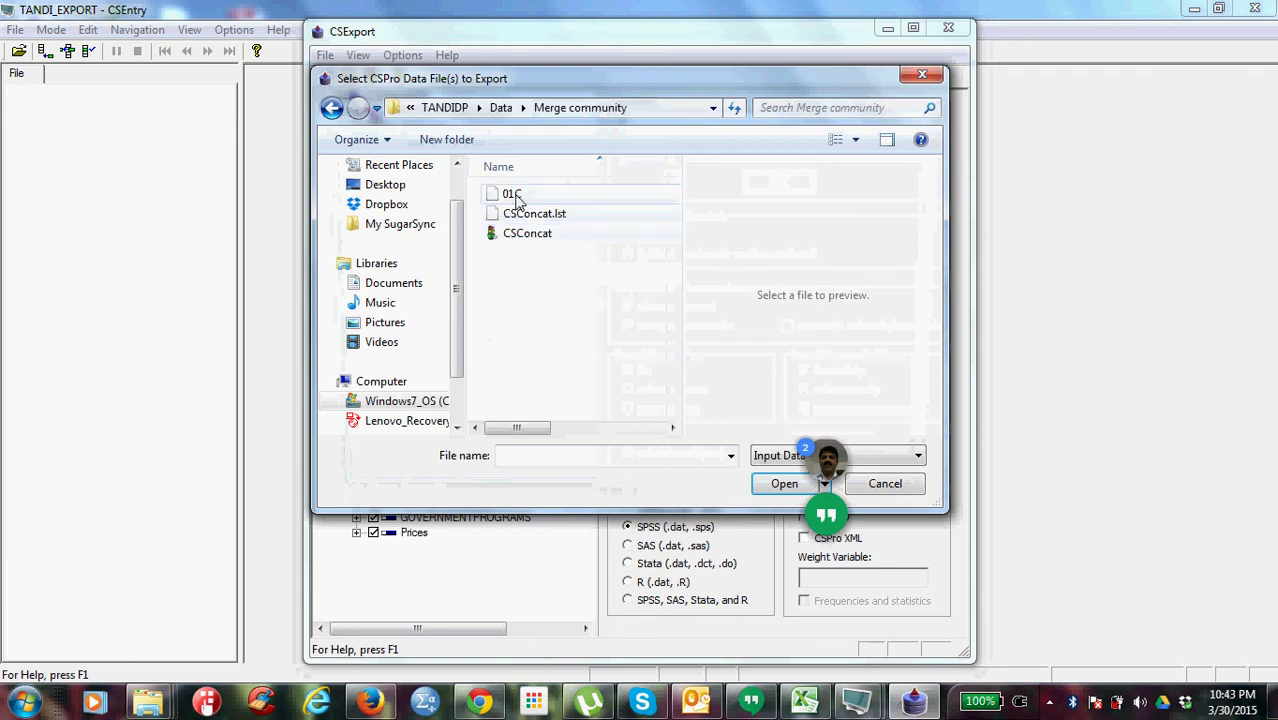
{"action": "left_click", "coordinate": [760, 488]}
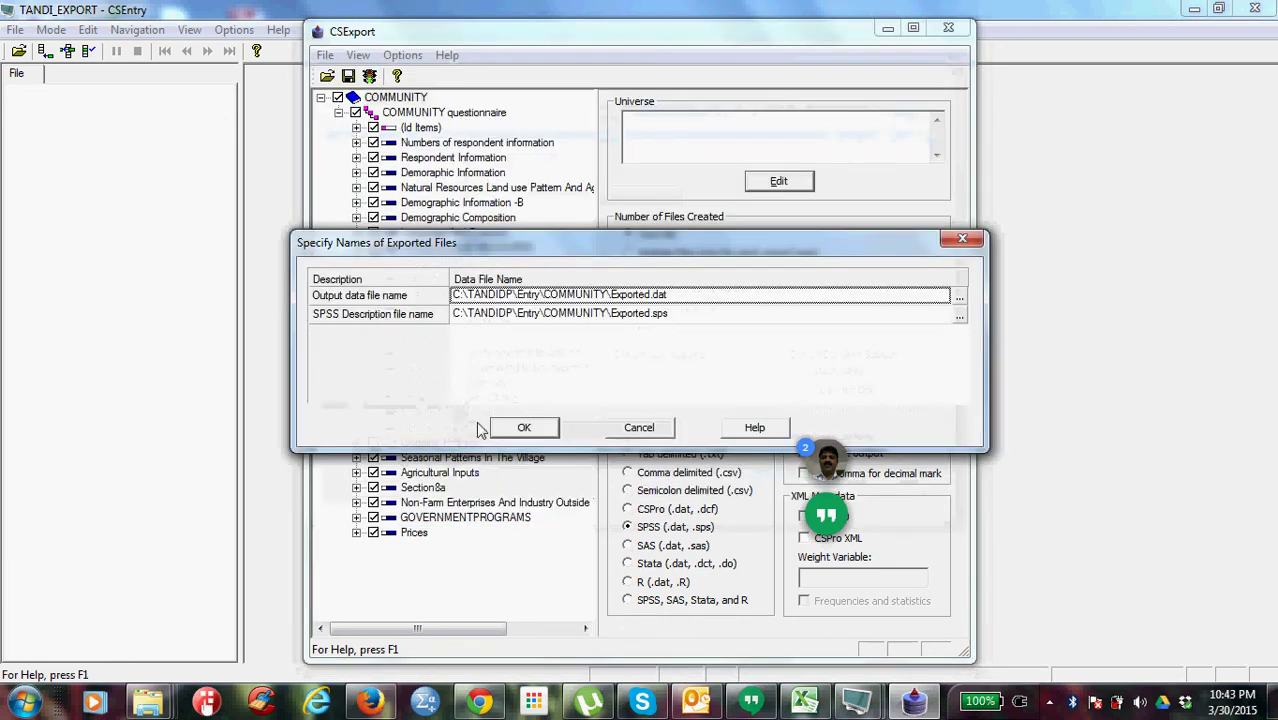
Export the data to Exported.dat and Exported.sps in C:\TANDIDP\Entry\COMMUNITY, dismiss the message and minimize the export window.
{"action": "left_click", "coordinate": [545, 427]}
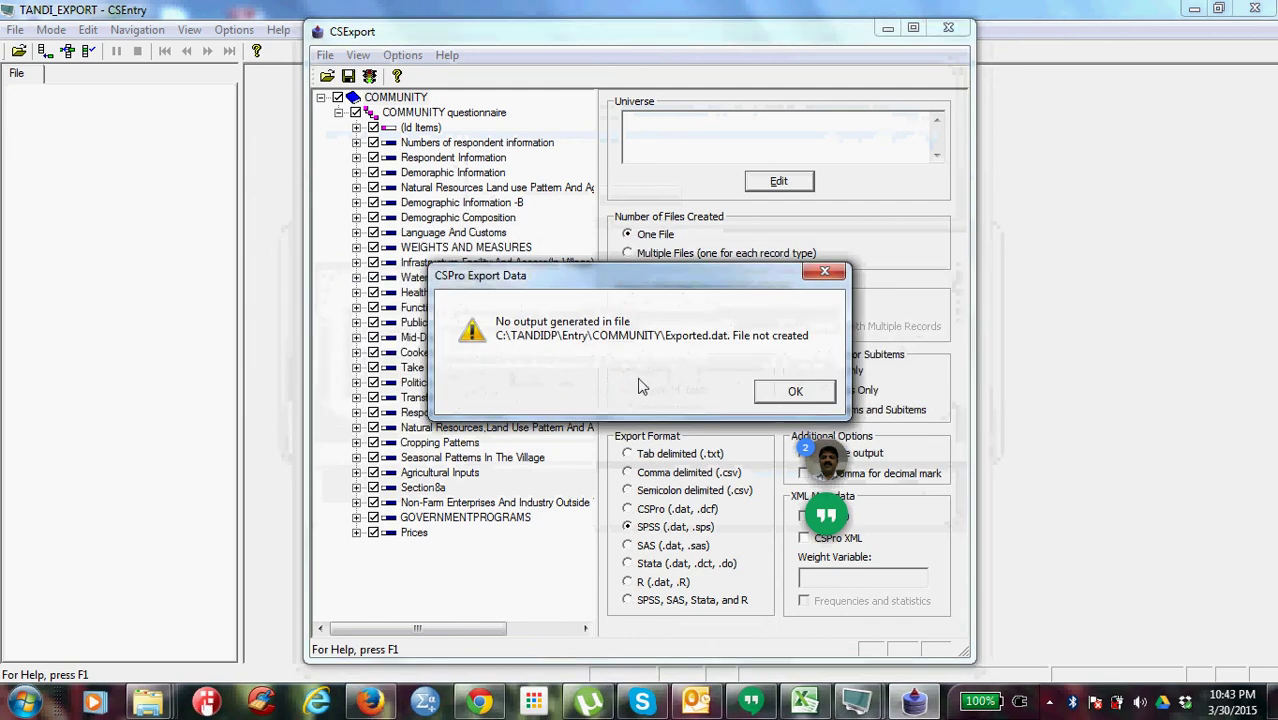
{"action": "left_click", "coordinate": [787, 396]}
{"action": "left_click", "coordinate": [790, 394]}
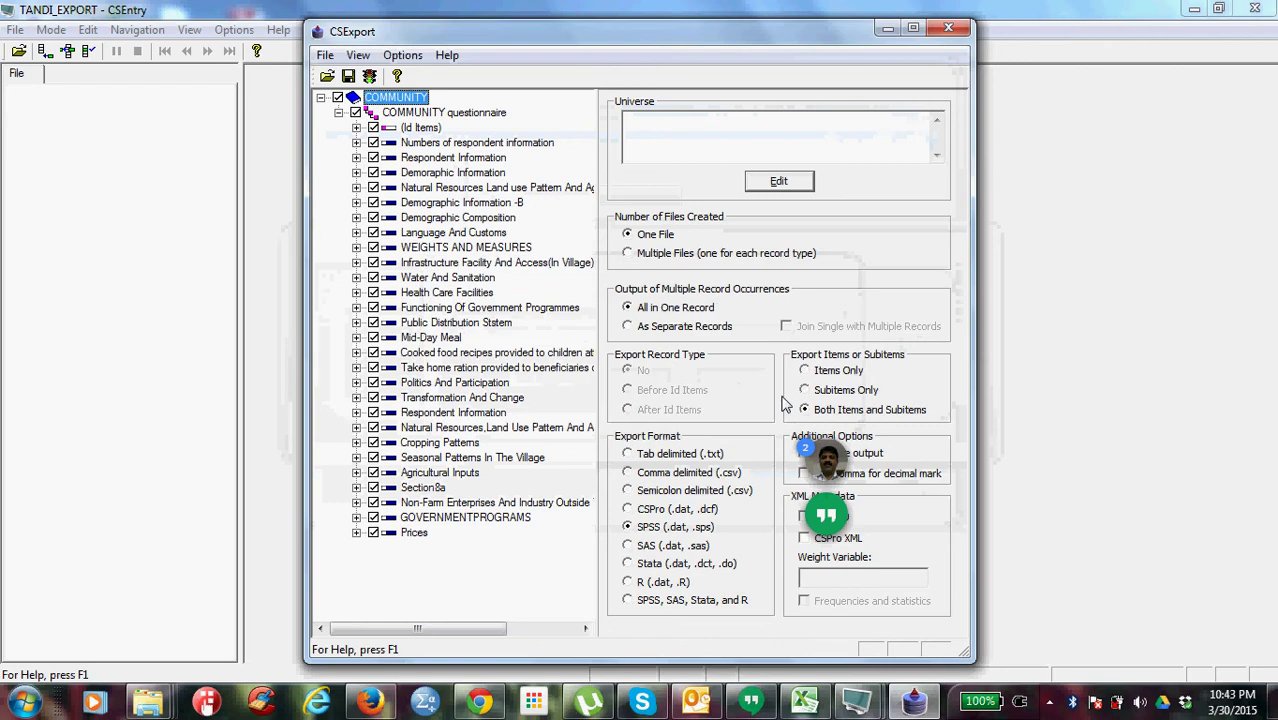
{"action": "left_click", "coordinate": [888, 27]}
{"action": "mouse_move", "coordinate": [168, 706]}
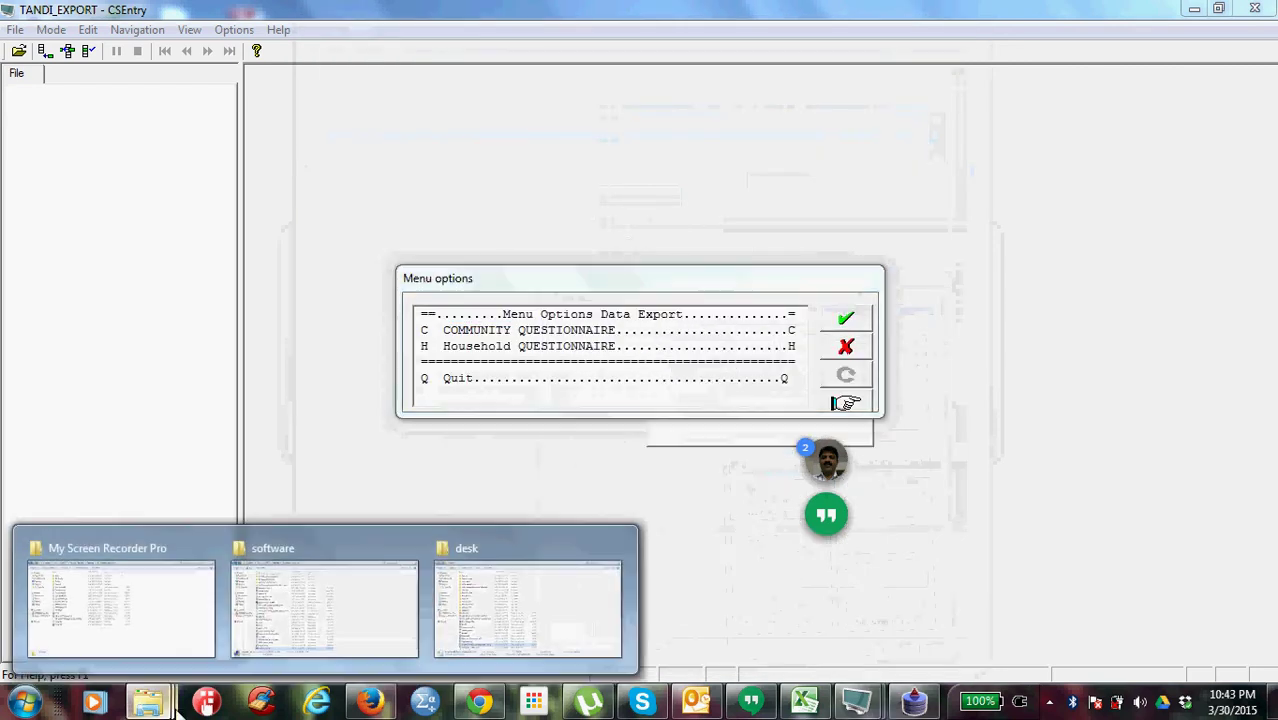
{"action": "left_click", "coordinate": [257, 606]}
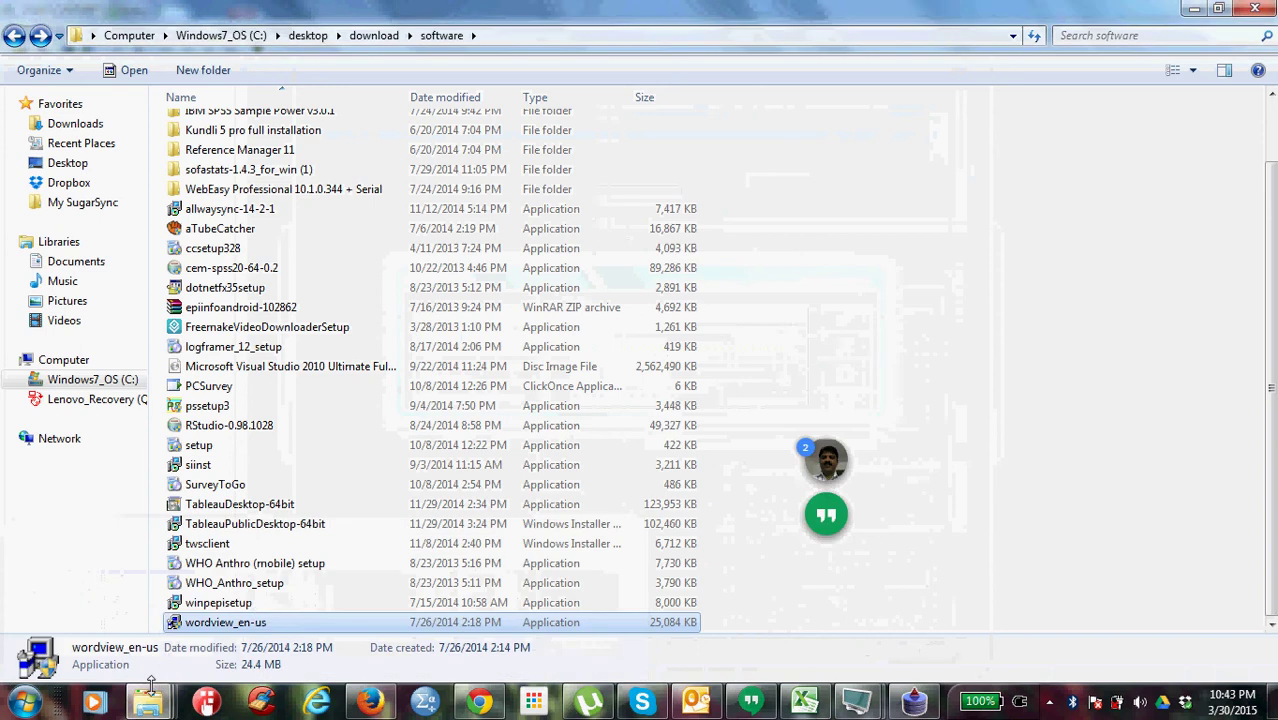
{"action": "mouse_move", "coordinate": [153, 706]}
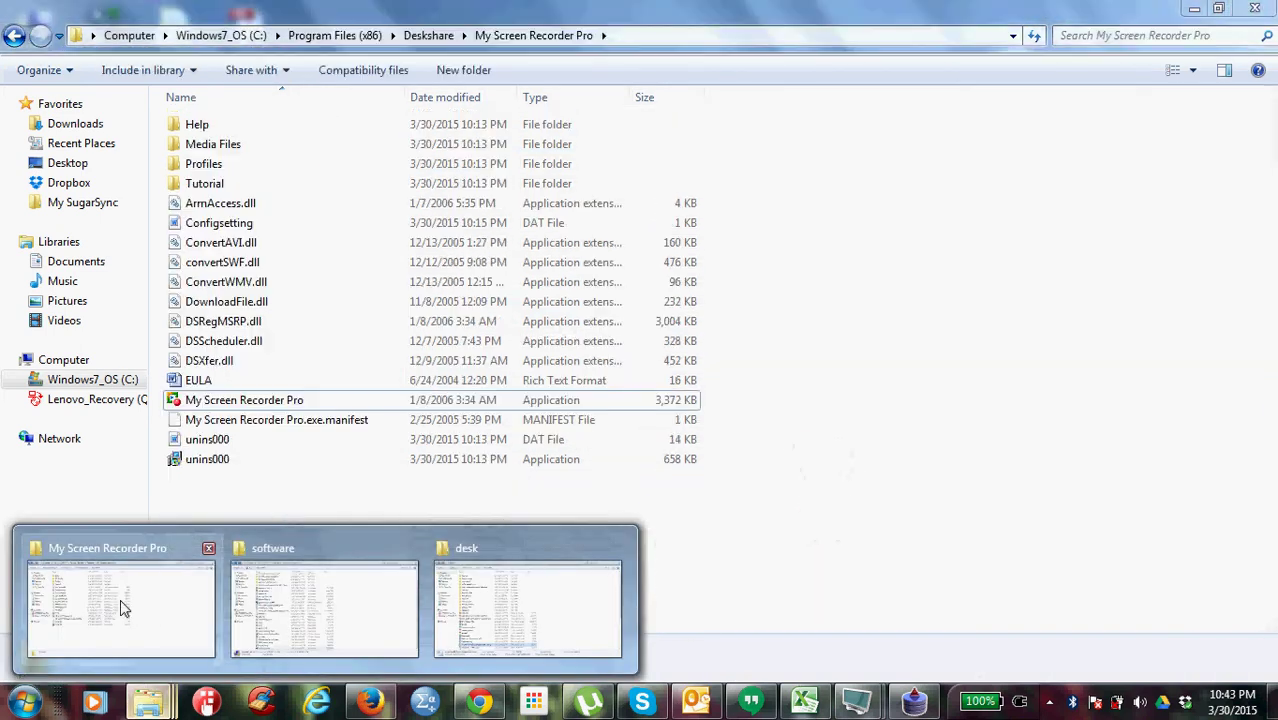
{"action": "left_click", "coordinate": [123, 605]}
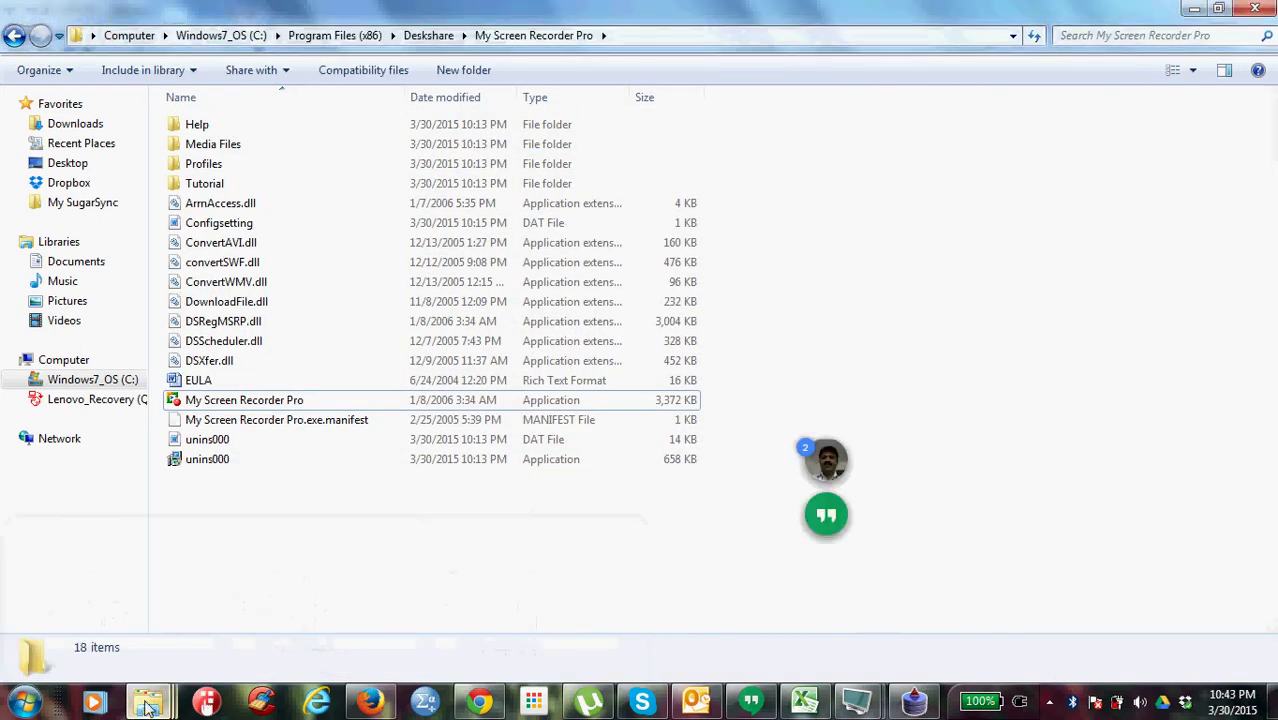
{"action": "mouse_move", "coordinate": [150, 706]}
{"action": "left_click", "coordinate": [437, 625]}
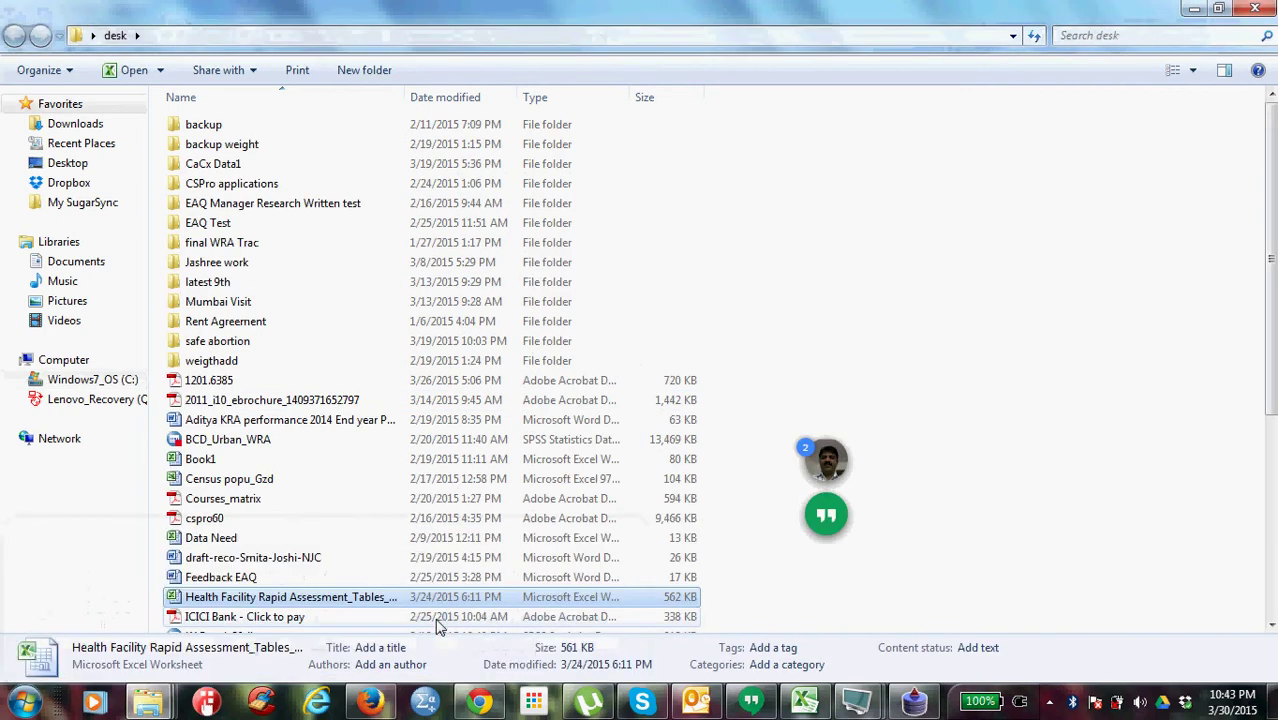
{"action": "mouse_move", "coordinate": [170, 700]}
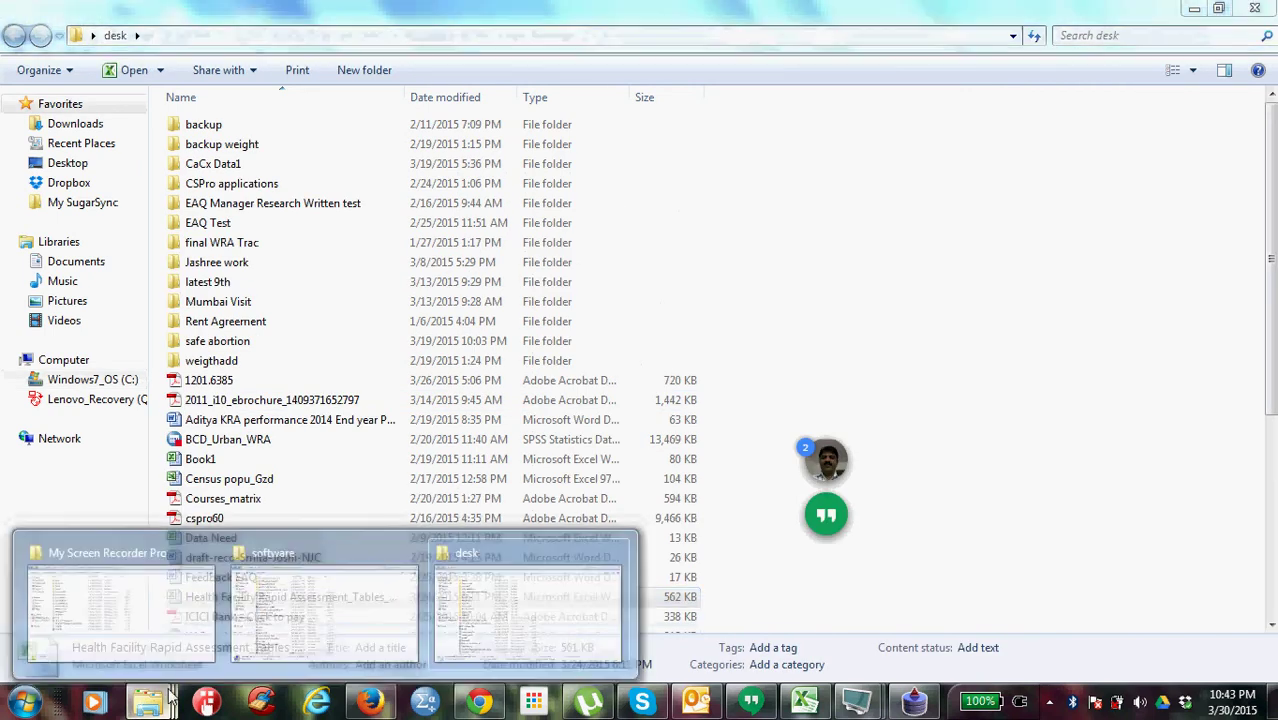
{"action": "left_click", "coordinate": [1195, 8]}
{"action": "left_click", "coordinate": [1195, 8]}
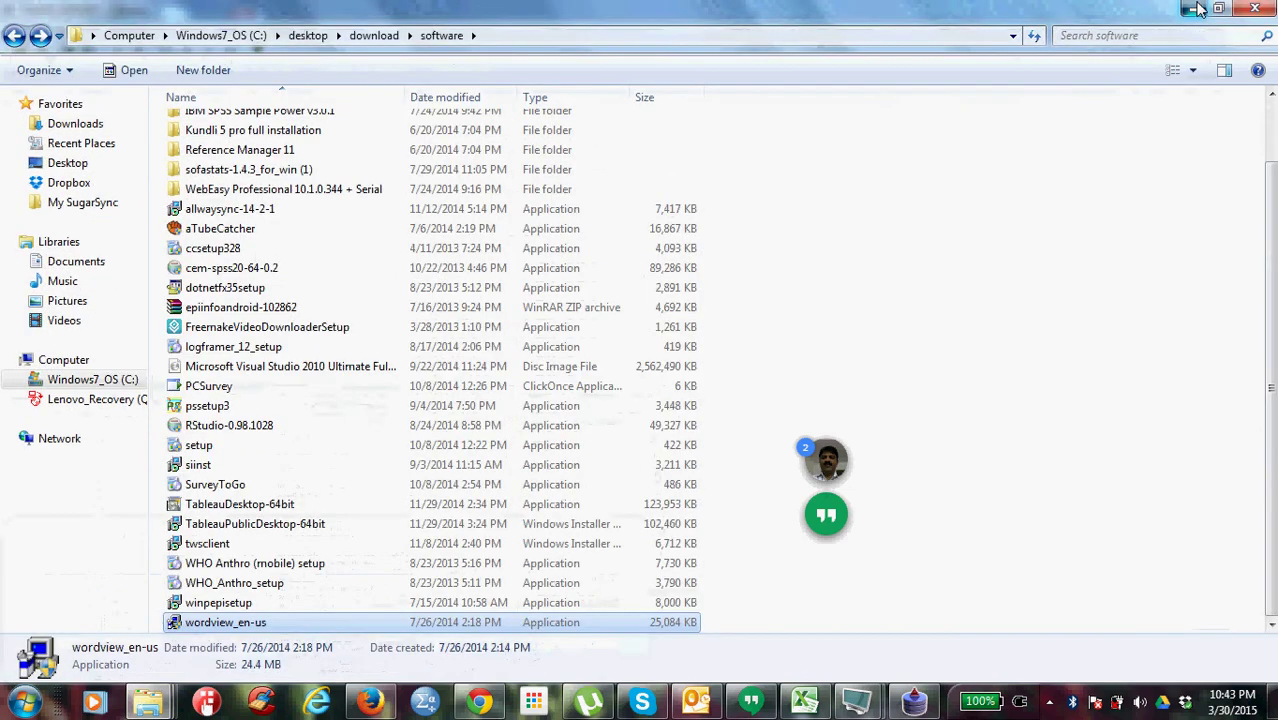
{"action": "left_click", "coordinate": [1195, 8]}
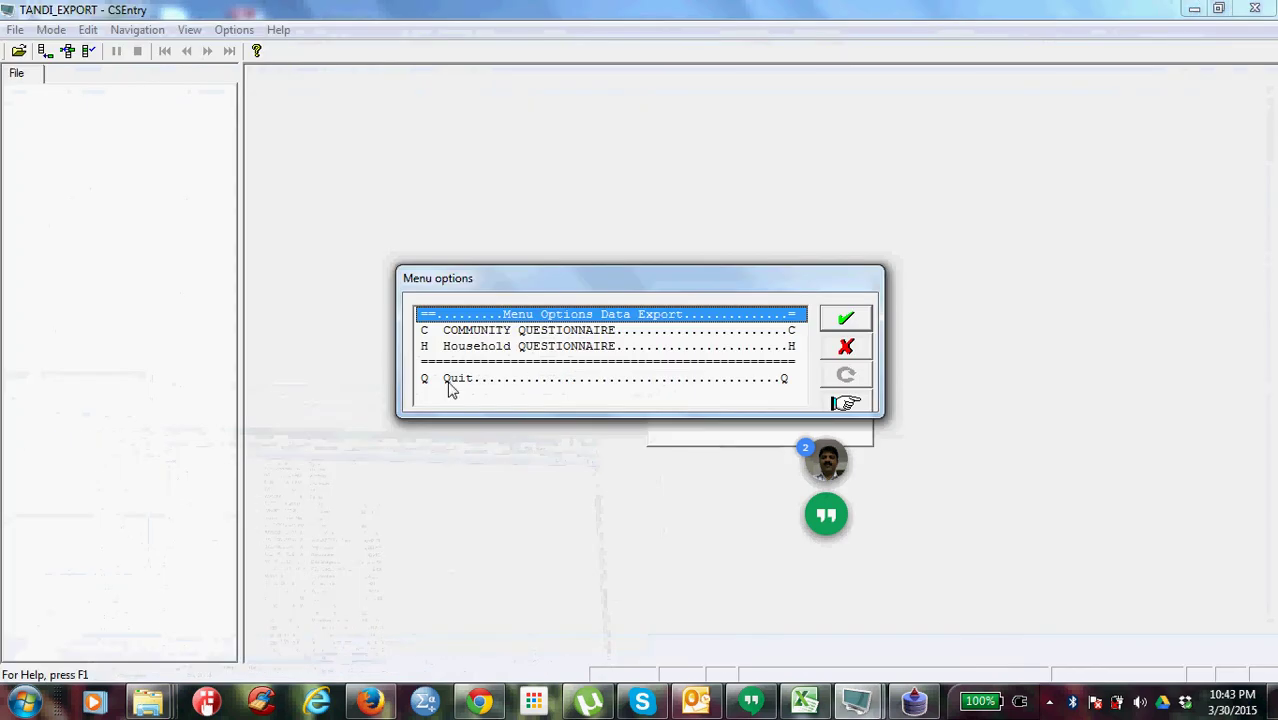
Quit the data export options and the main TANDI data entry menu.
{"action": "double_click", "coordinate": [452, 382]}
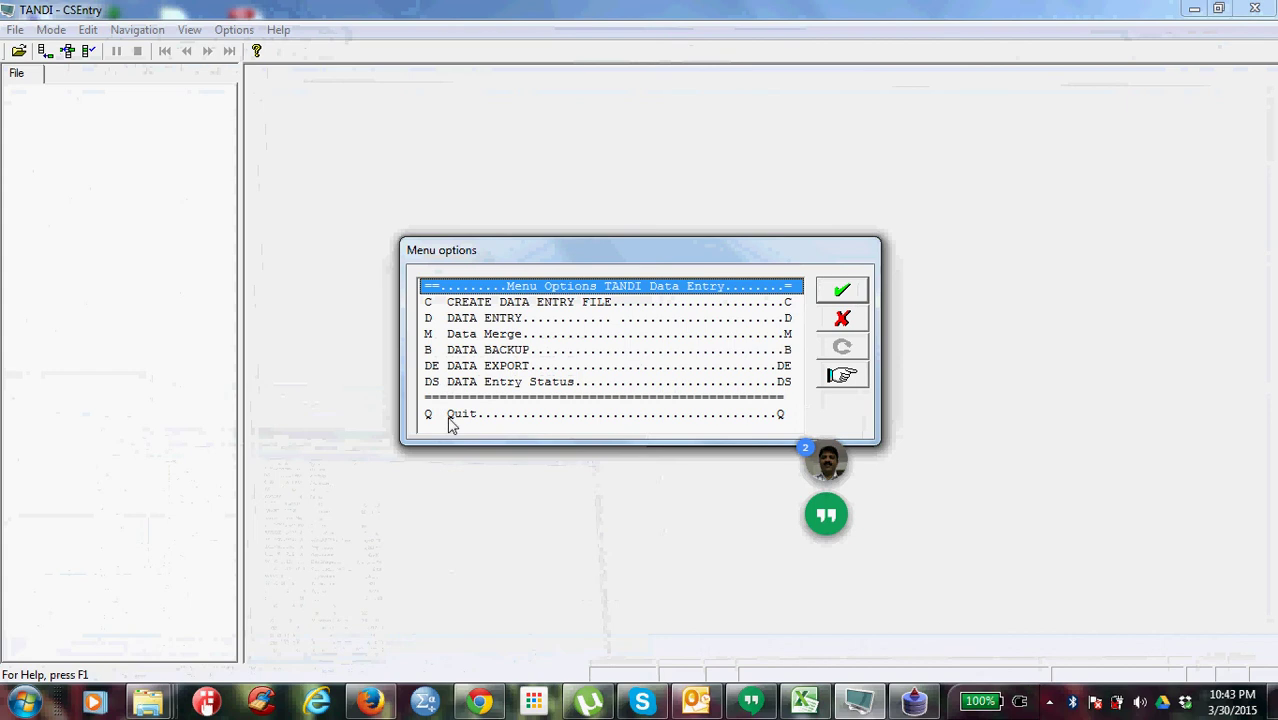
{"action": "double_click", "coordinate": [451, 416]}
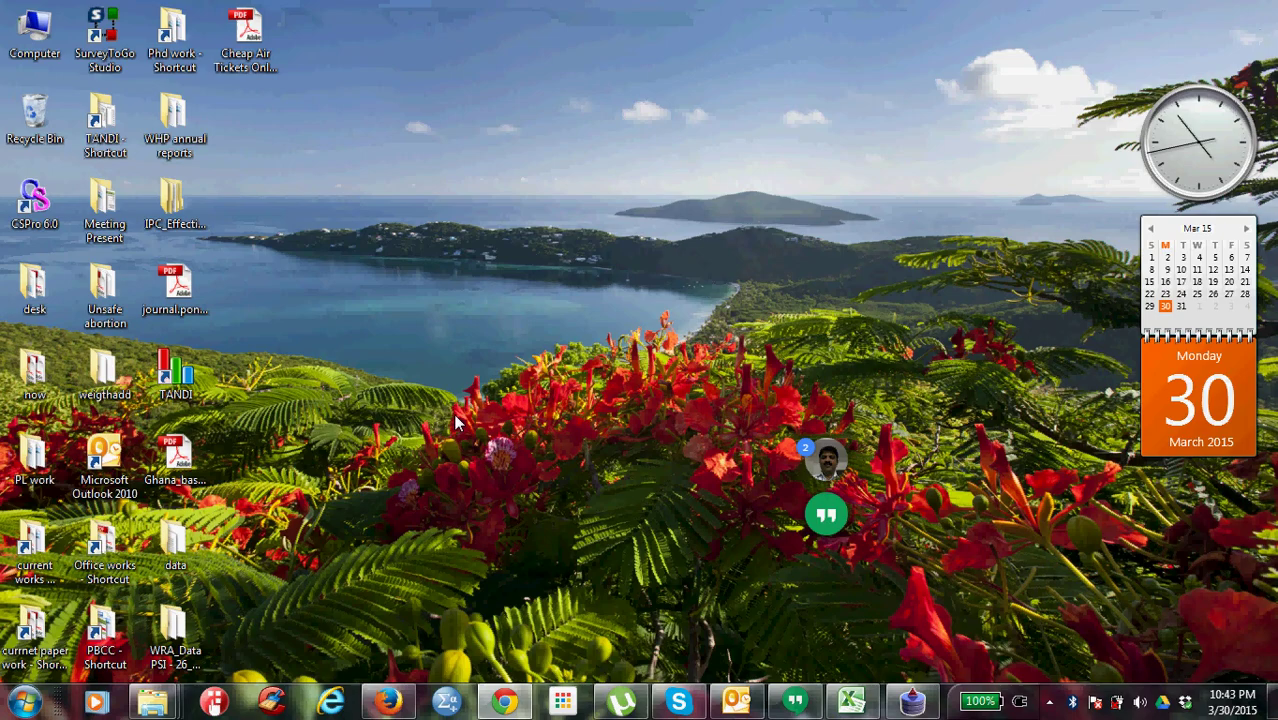
Examine the contents of the Merge community folder in C:\TANDIDP\Data and minimize the folder window.
{"action": "double_click", "coordinate": [57, 37]}
{"action": "double_click", "coordinate": [207, 143]}
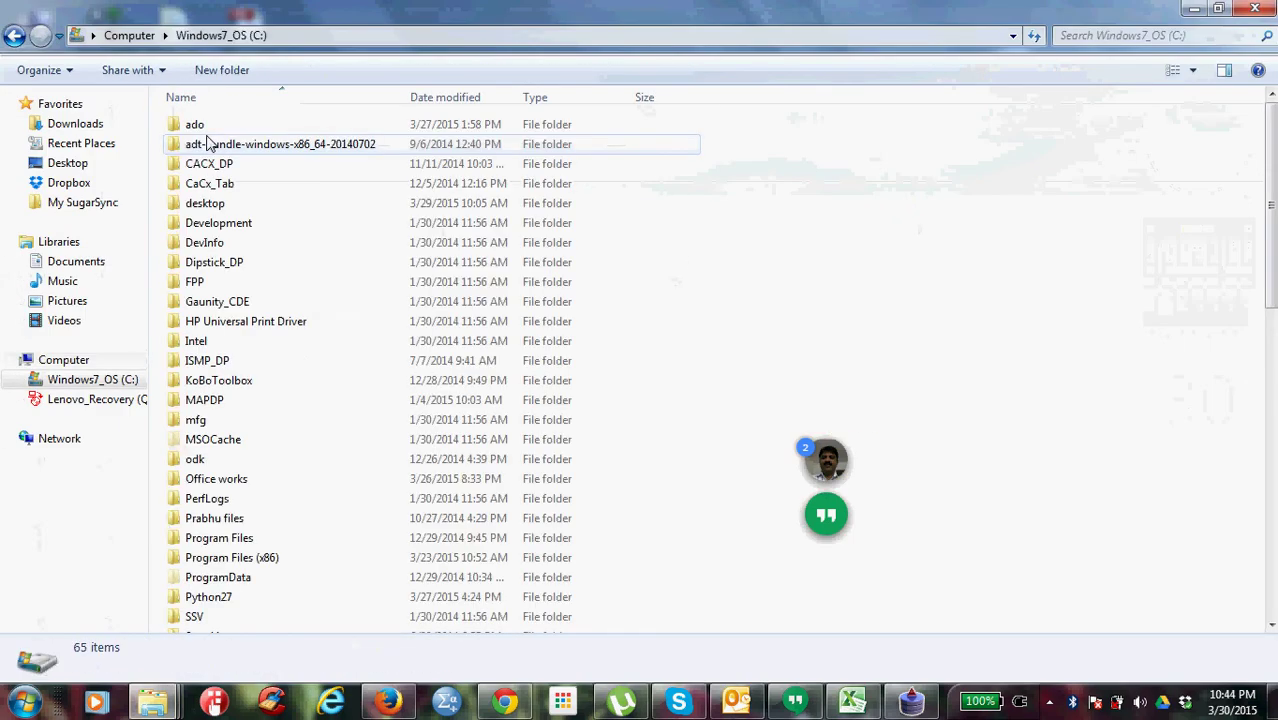
{"action": "left_click", "coordinate": [203, 228]}
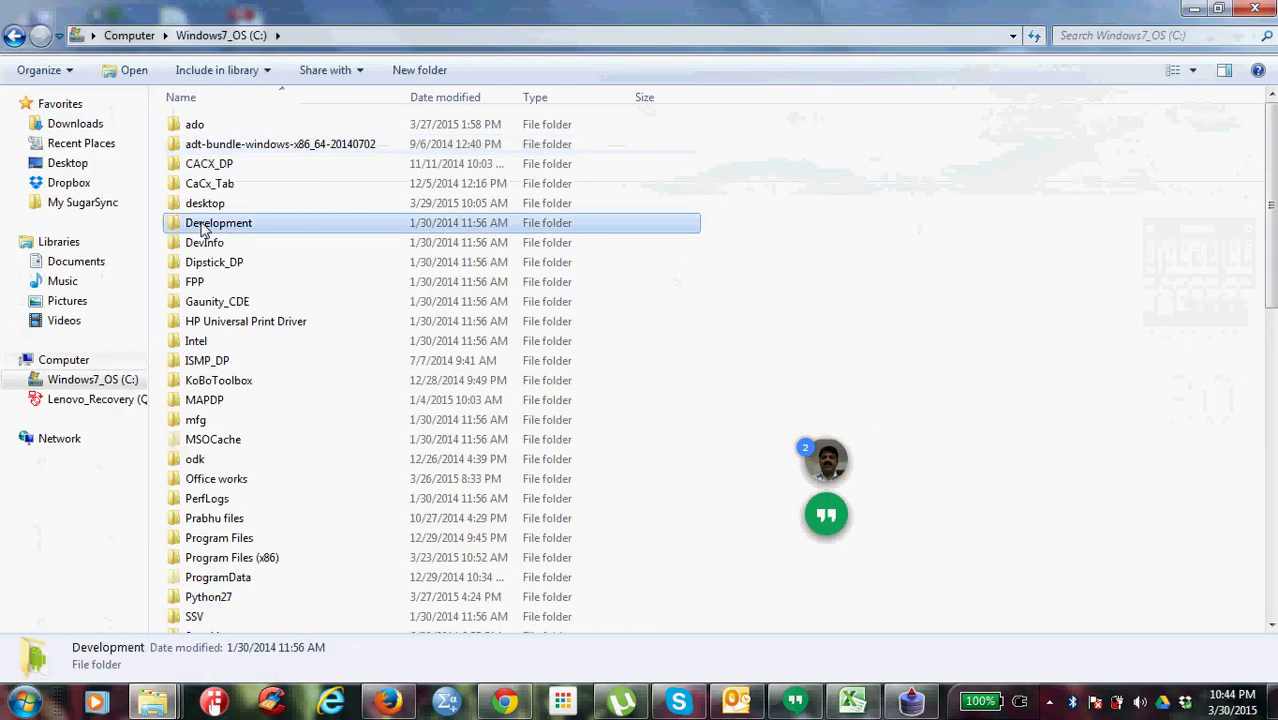
{"action": "key", "text": "t"}
{"action": "key", "text": "Return"}
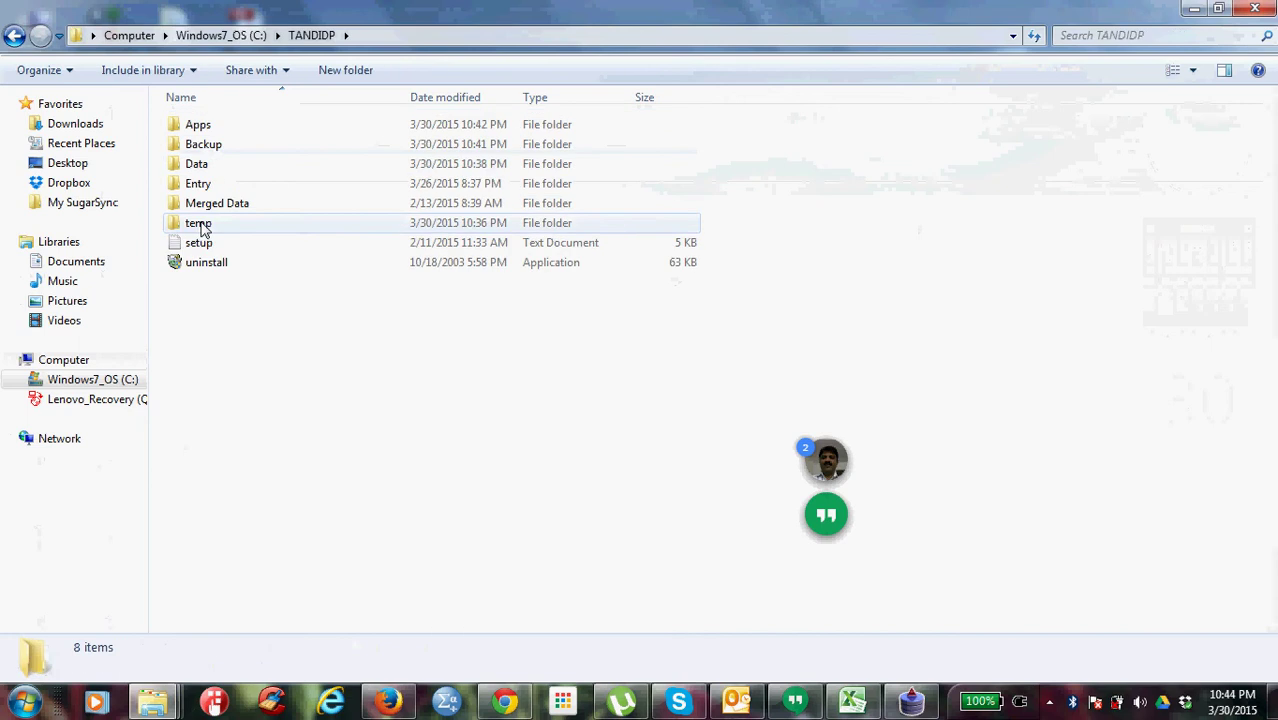
{"action": "double_click", "coordinate": [200, 170]}
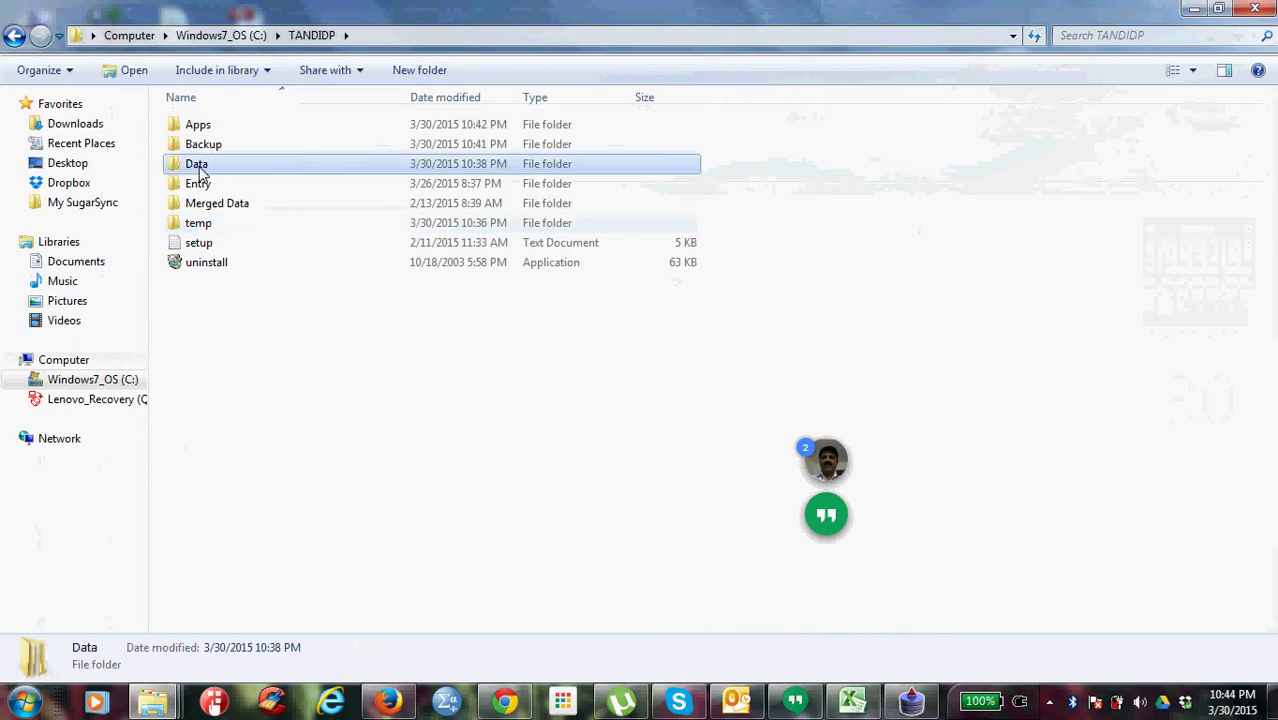
{"action": "left_click", "coordinate": [213, 148]}
{"action": "double_click", "coordinate": [213, 148]}
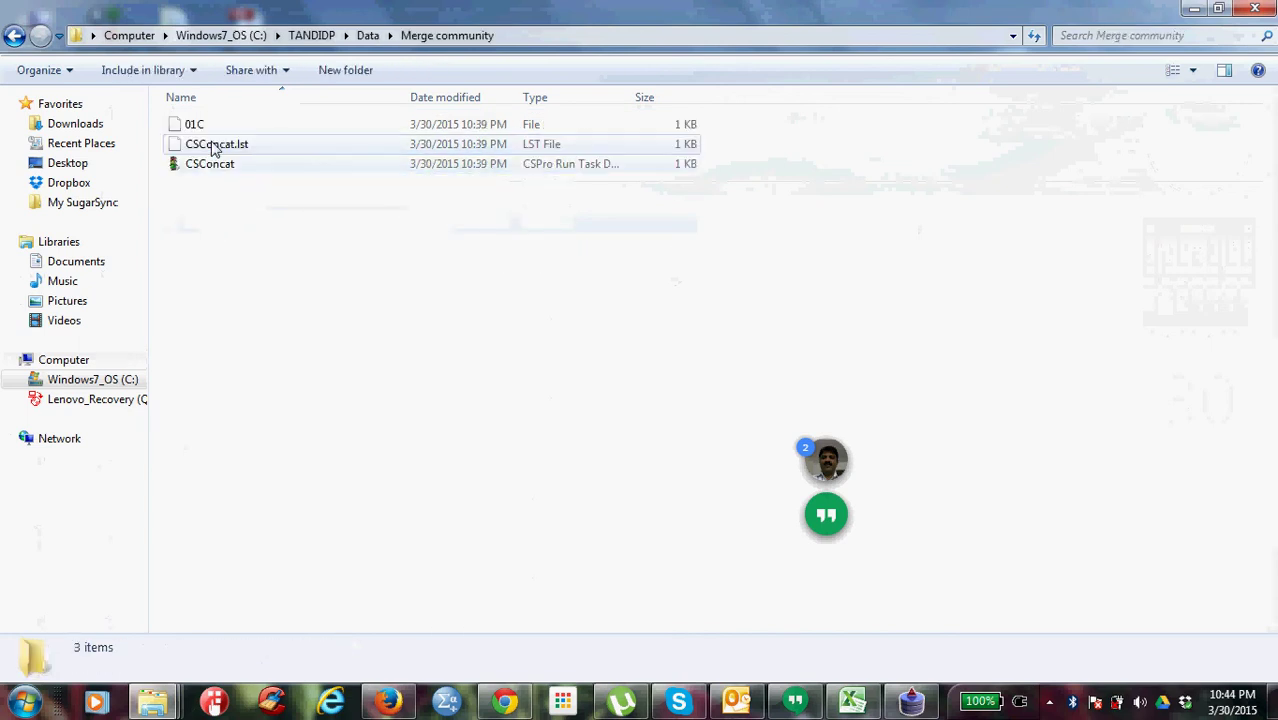
{"action": "left_click", "coordinate": [14, 35]}
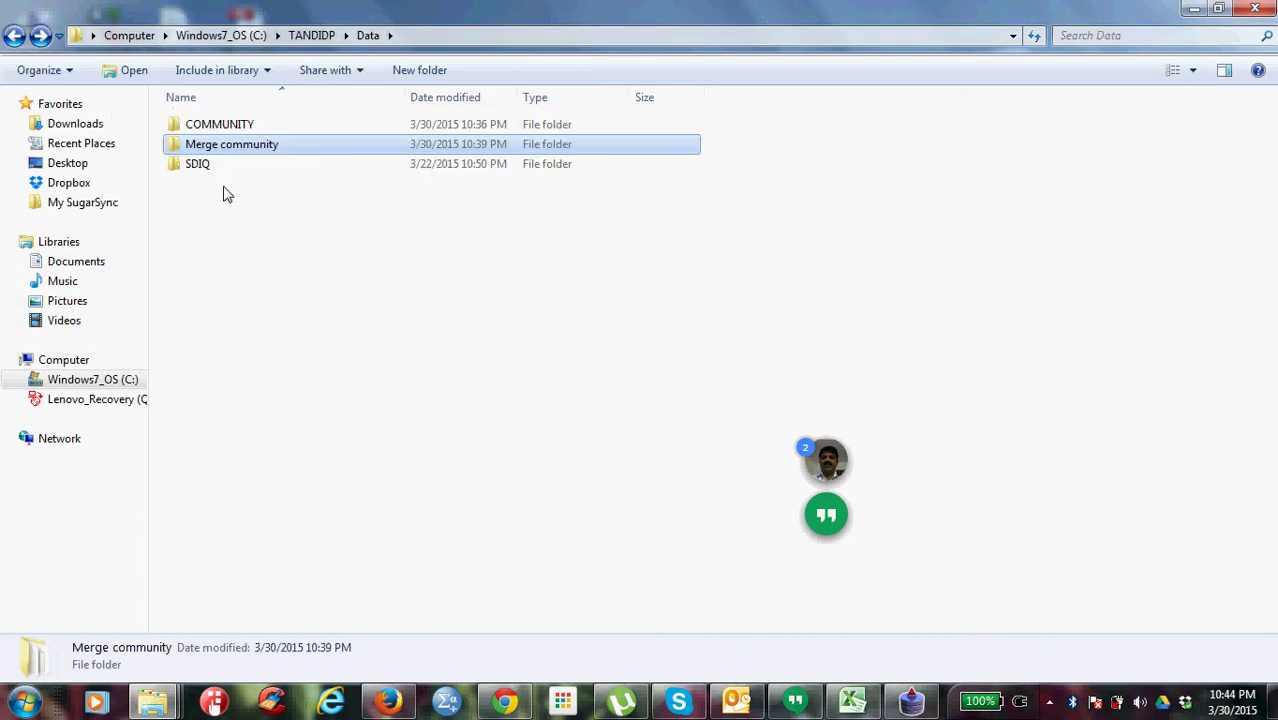
{"action": "left_click", "coordinate": [226, 191]}
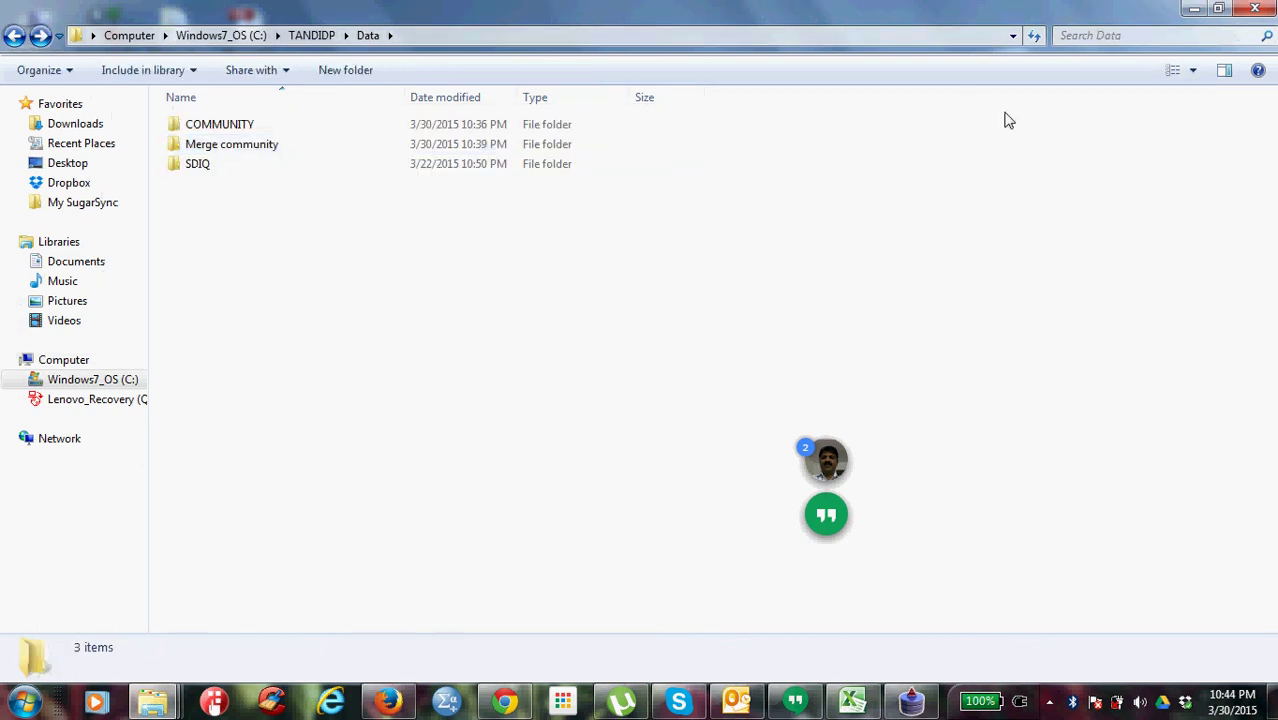
{"action": "left_click", "coordinate": [1192, 9]}
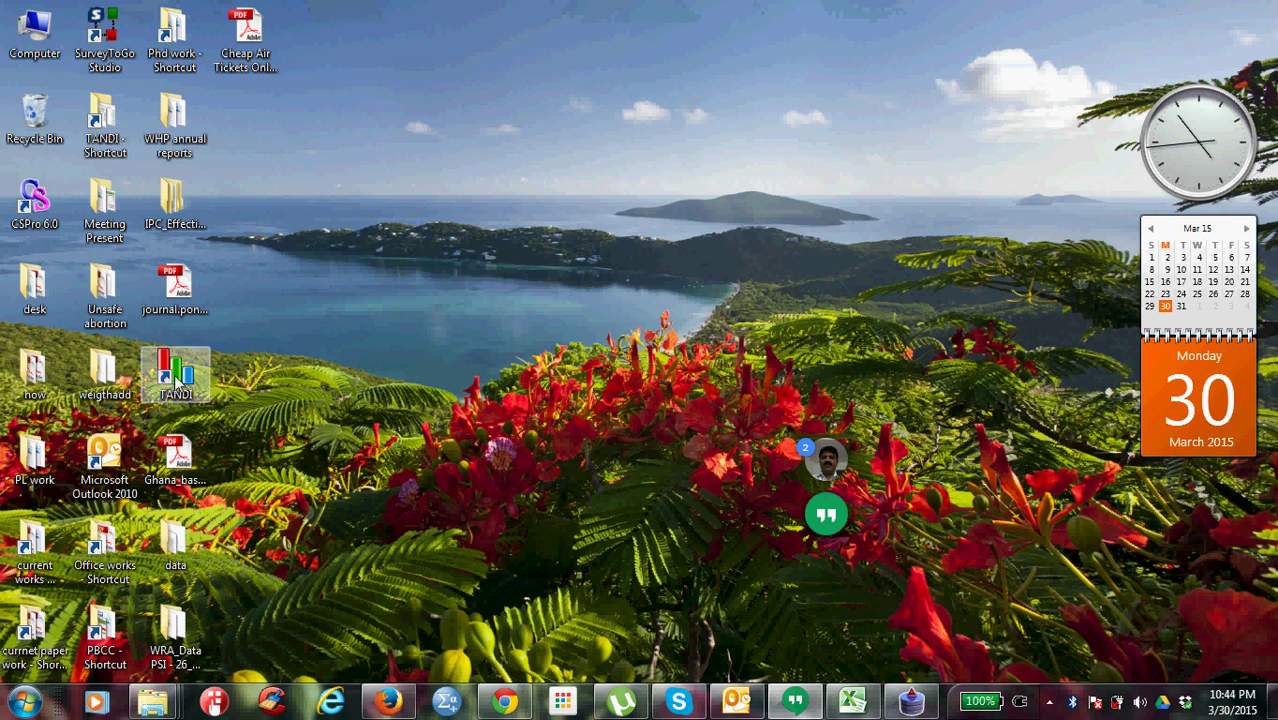
Relaunch TANDI, open DATA Entry Status for the COMMUNITY QUESTIONNAIRE and dismiss the message.
{"action": "left_click", "coordinate": [176, 382]}
{"action": "double_click", "coordinate": [176, 382]}
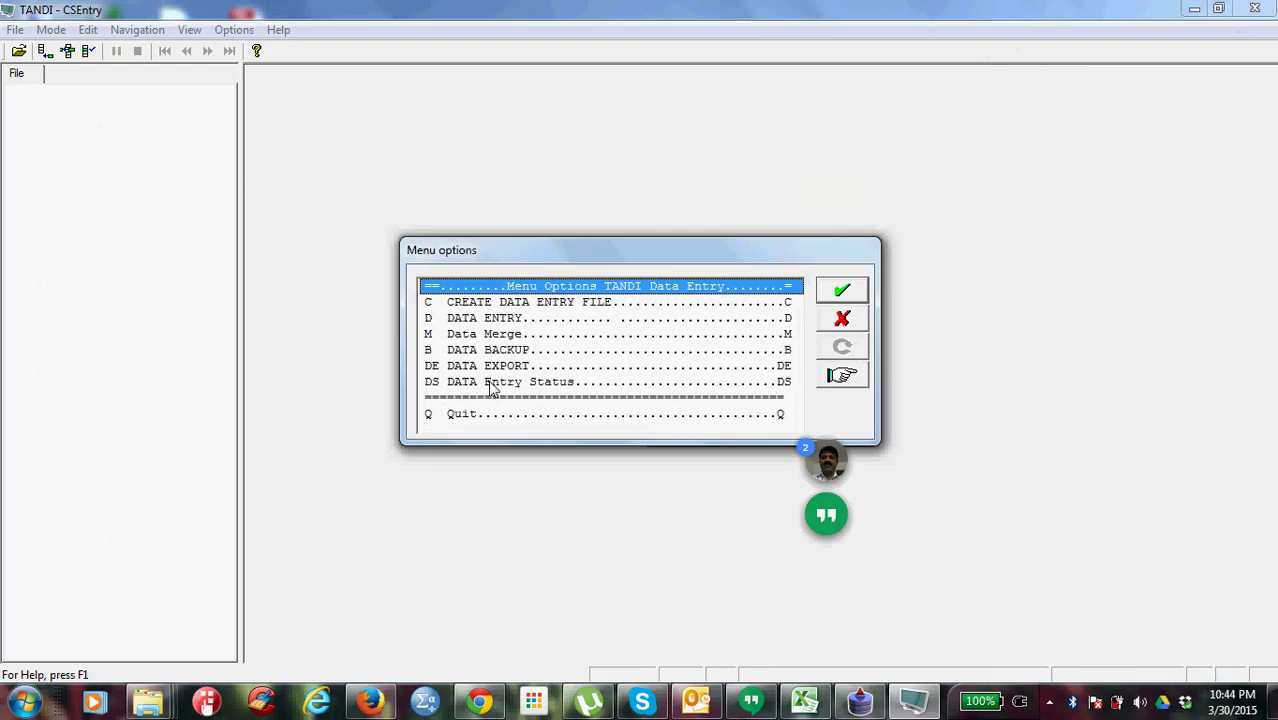
{"action": "double_click", "coordinate": [494, 384]}
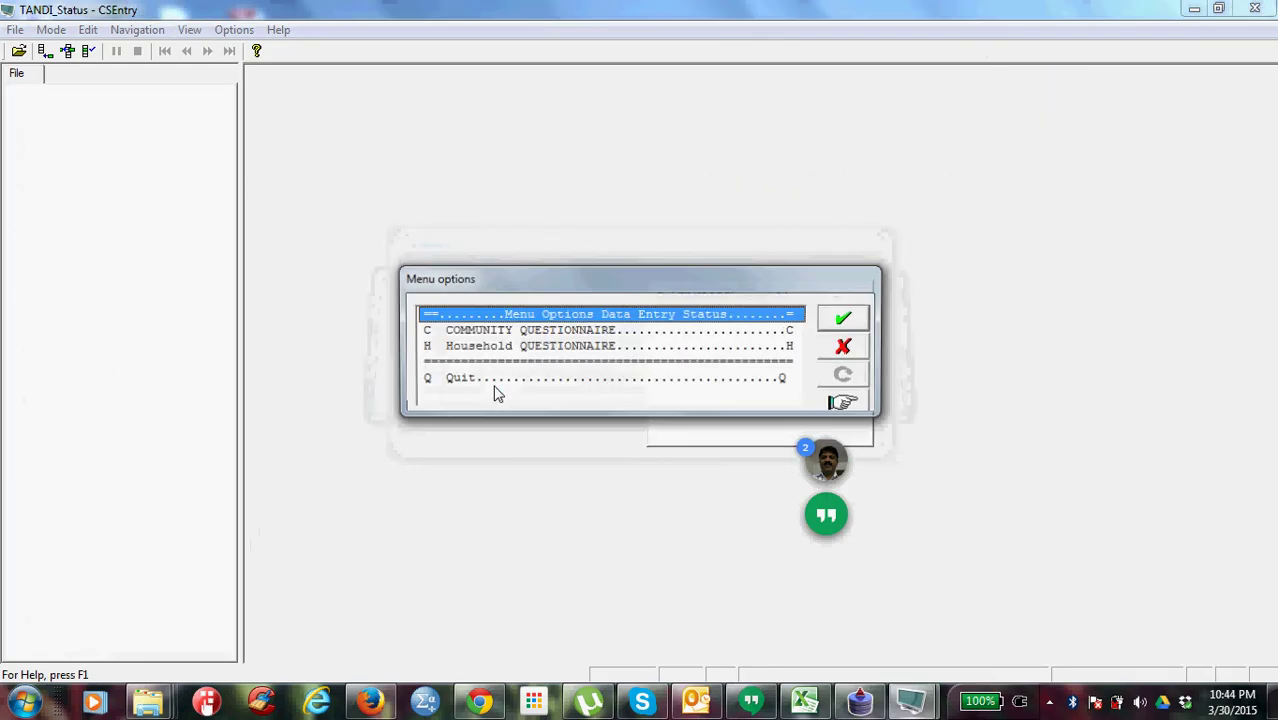
{"action": "double_click", "coordinate": [491, 331]}
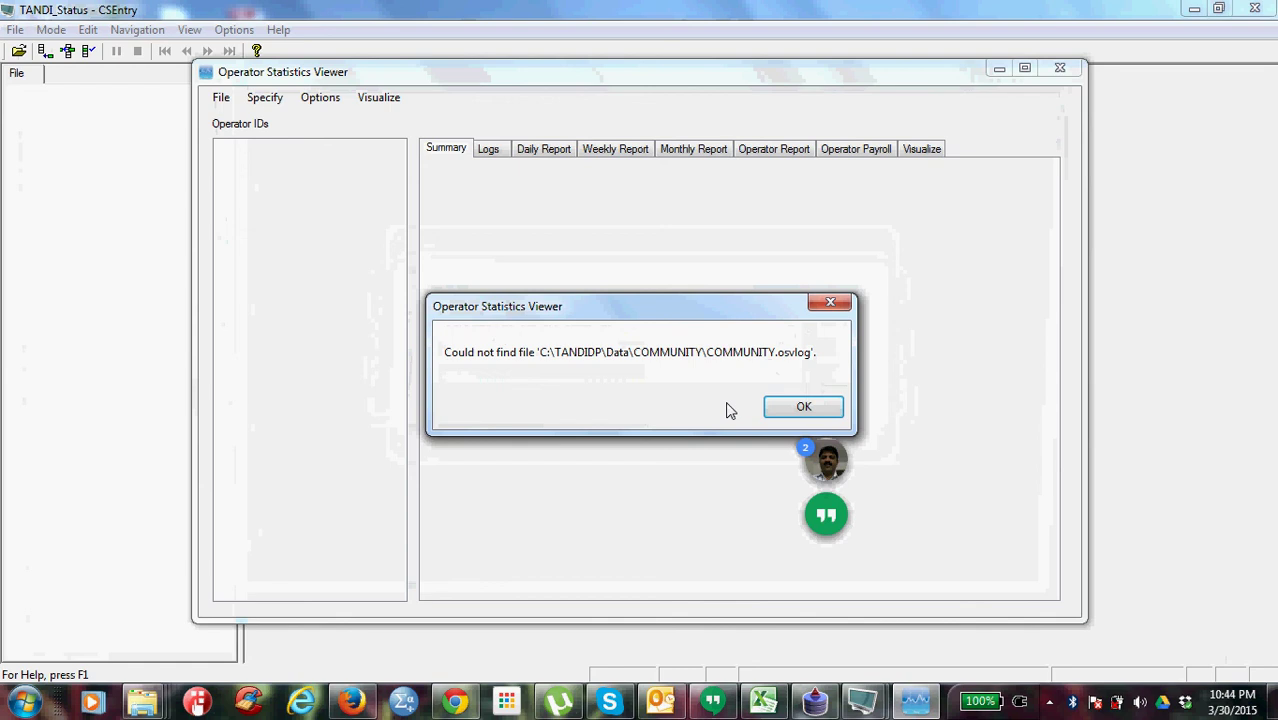
{"action": "left_click", "coordinate": [784, 410]}
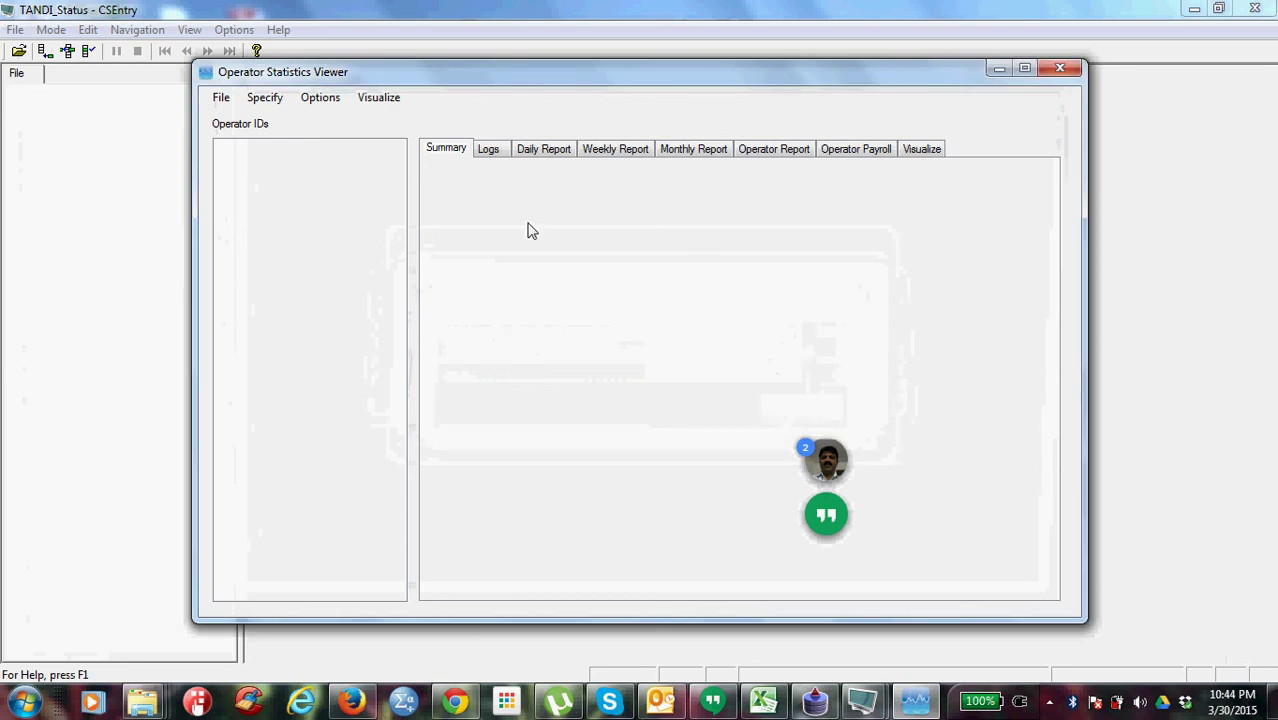
Start bulk-adding logs in the Operator Statistics Viewer and open the browser for their folder.
{"action": "left_click", "coordinate": [221, 99]}
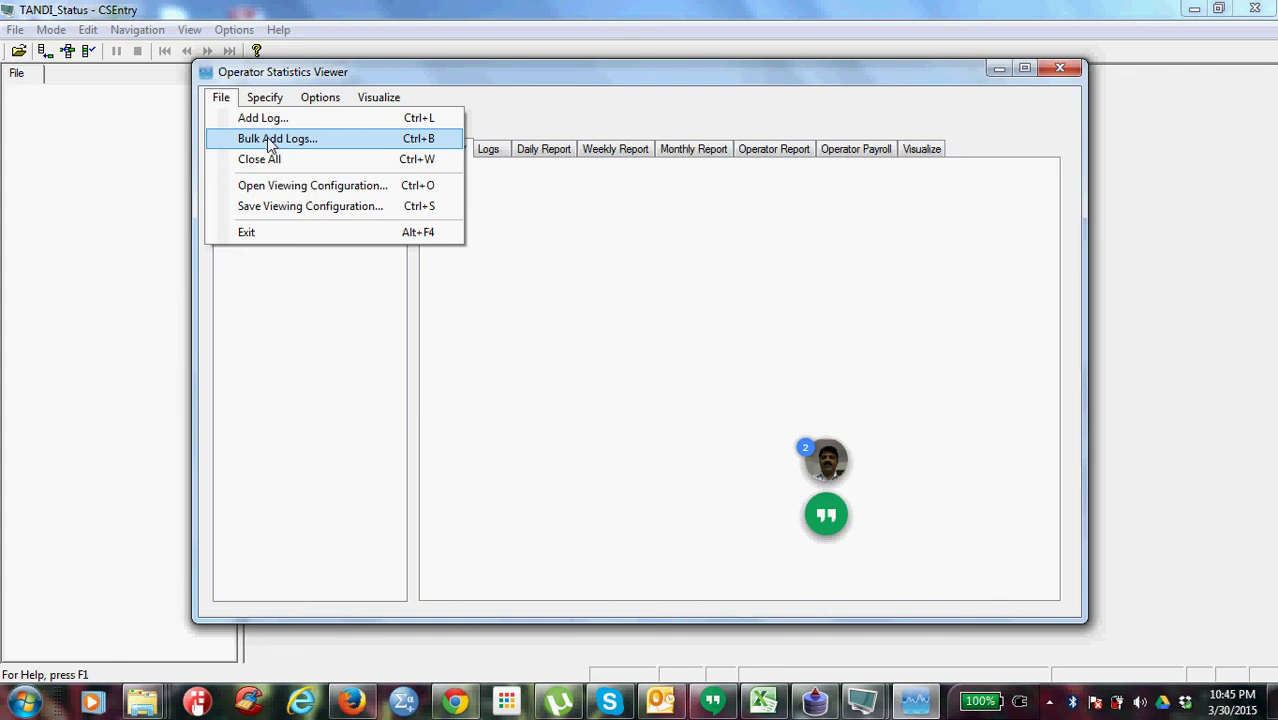
{"action": "left_click", "coordinate": [267, 137]}
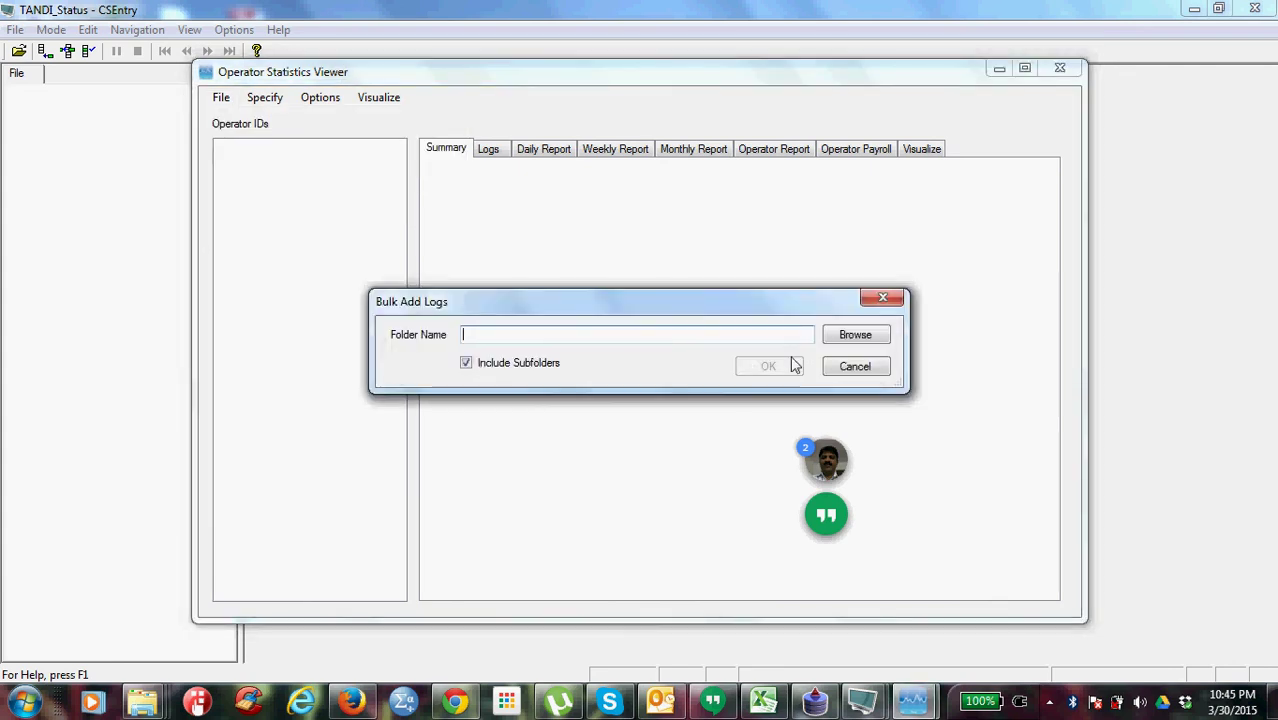
{"action": "left_click", "coordinate": [840, 340]}
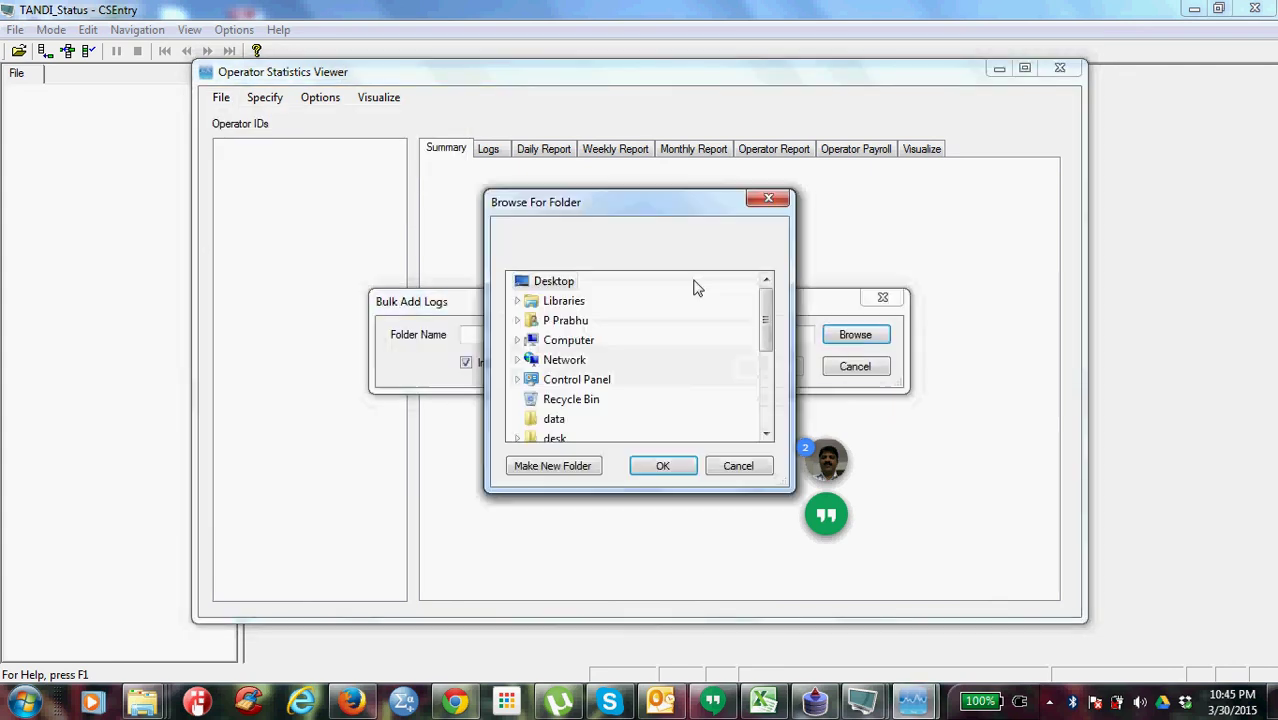
{"action": "left_click", "coordinate": [574, 381]}
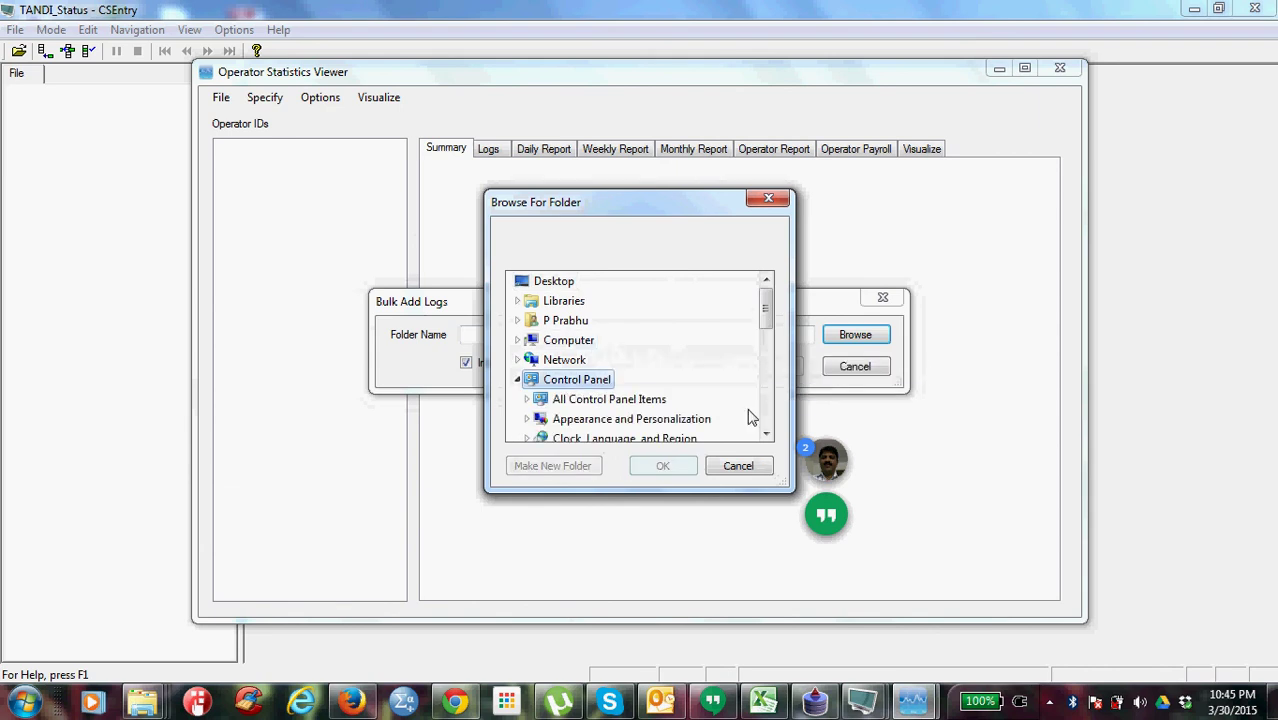
{"action": "left_click", "coordinate": [762, 420]}
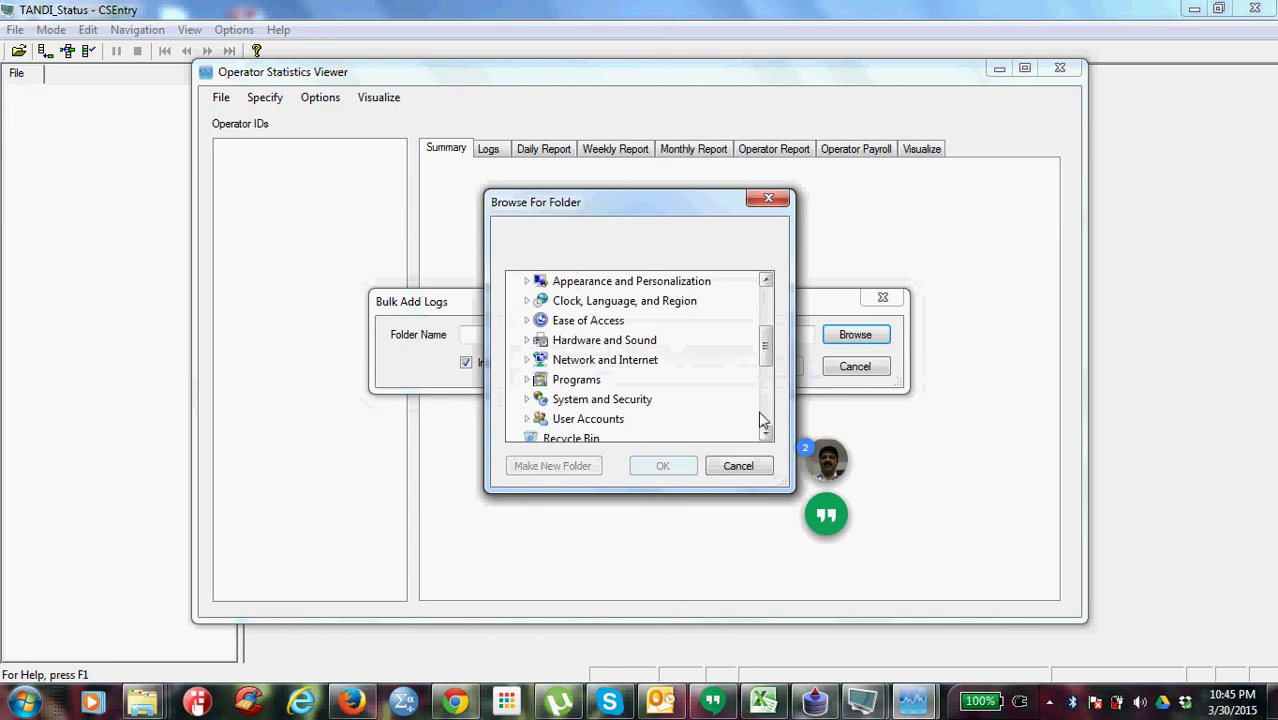
{"action": "left_click", "coordinate": [762, 420]}
{"action": "left_click", "coordinate": [757, 327]}
{"action": "left_click", "coordinate": [765, 316]}
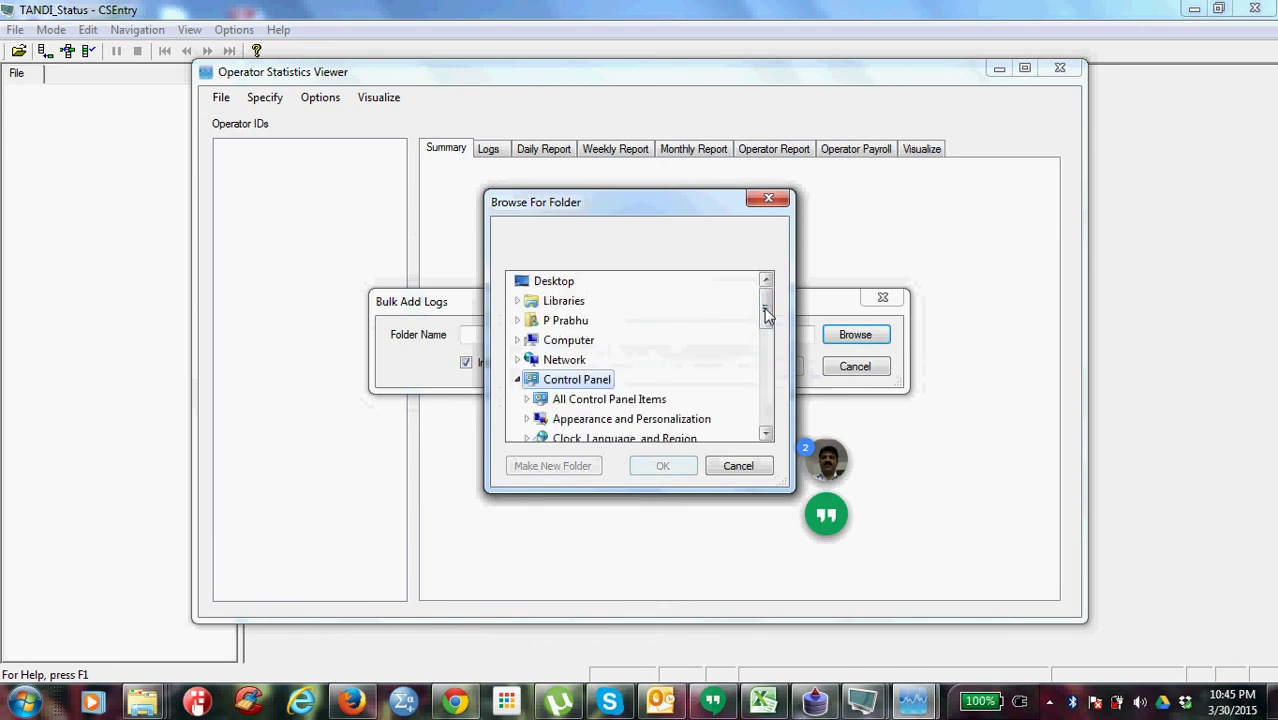
Choose C:\TANDIDP\Data\COMMUNITY as the log folder and bulk-add its logs with subfolders included.
{"action": "double_click", "coordinate": [554, 348]}
{"action": "double_click", "coordinate": [556, 358]}
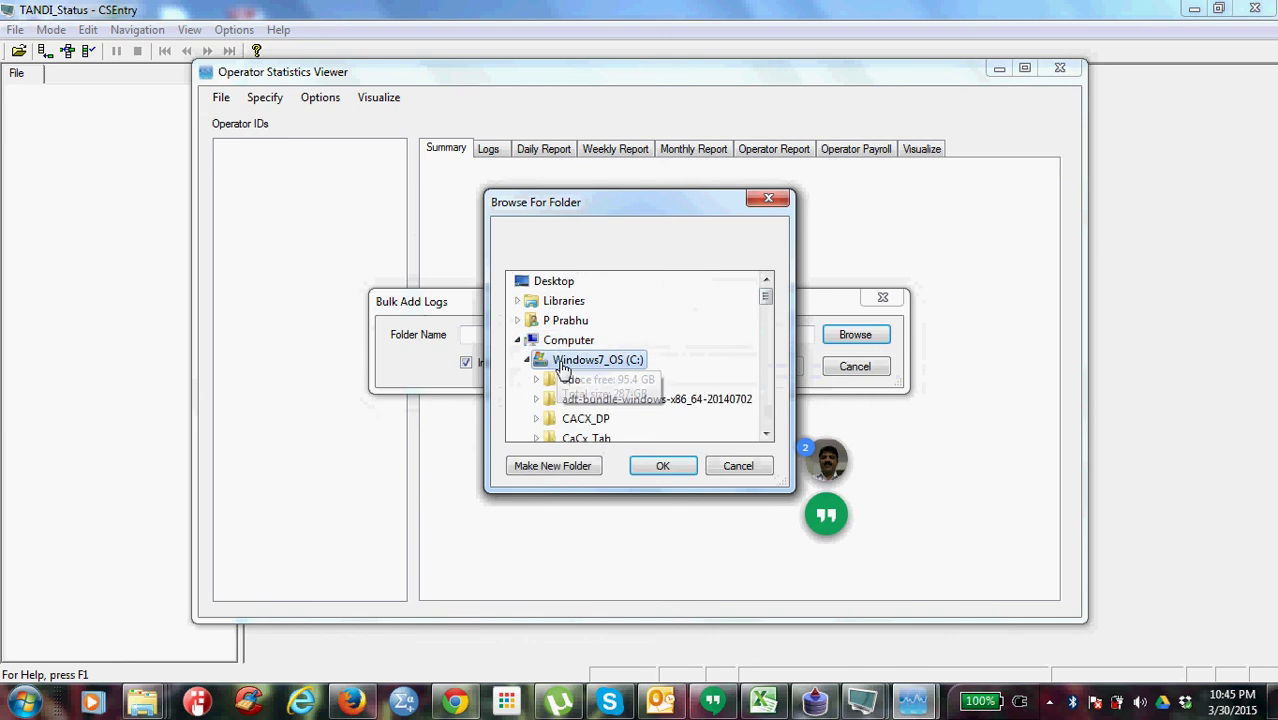
{"action": "left_click", "coordinate": [582, 420]}
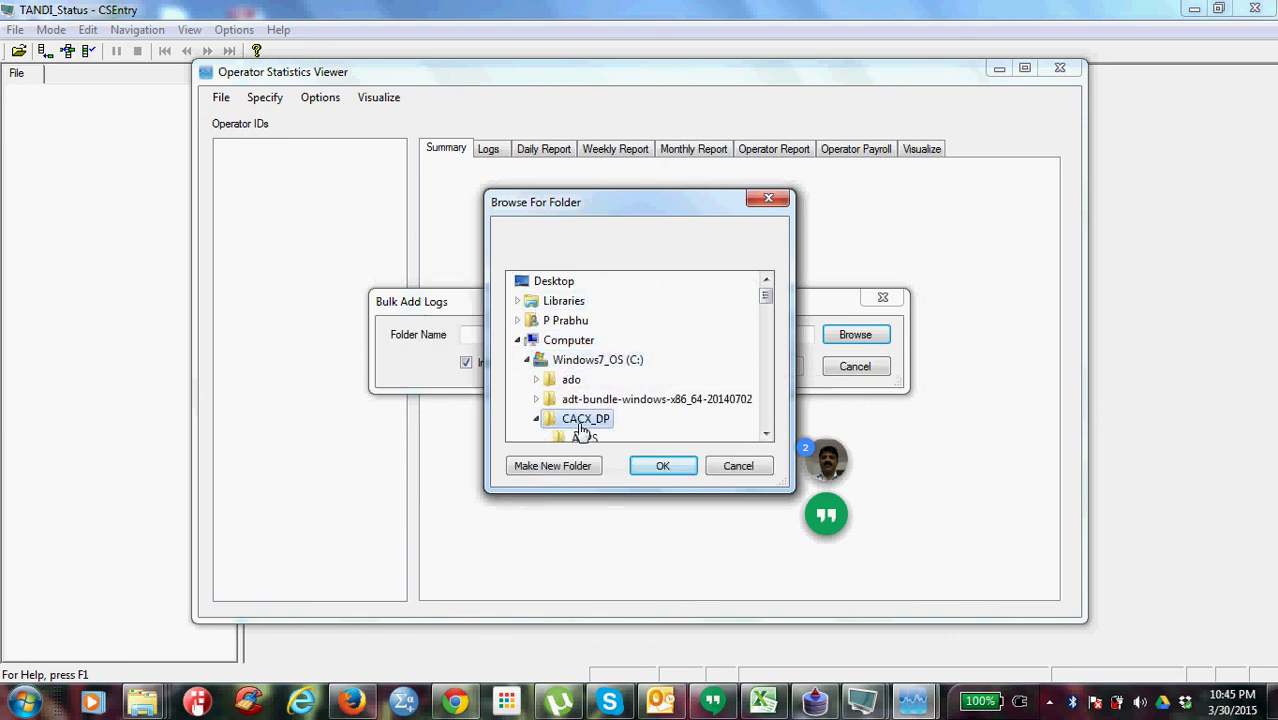
{"action": "scroll", "coordinate": [583, 428], "scroll_direction": "down", "scroll_amount": 4}
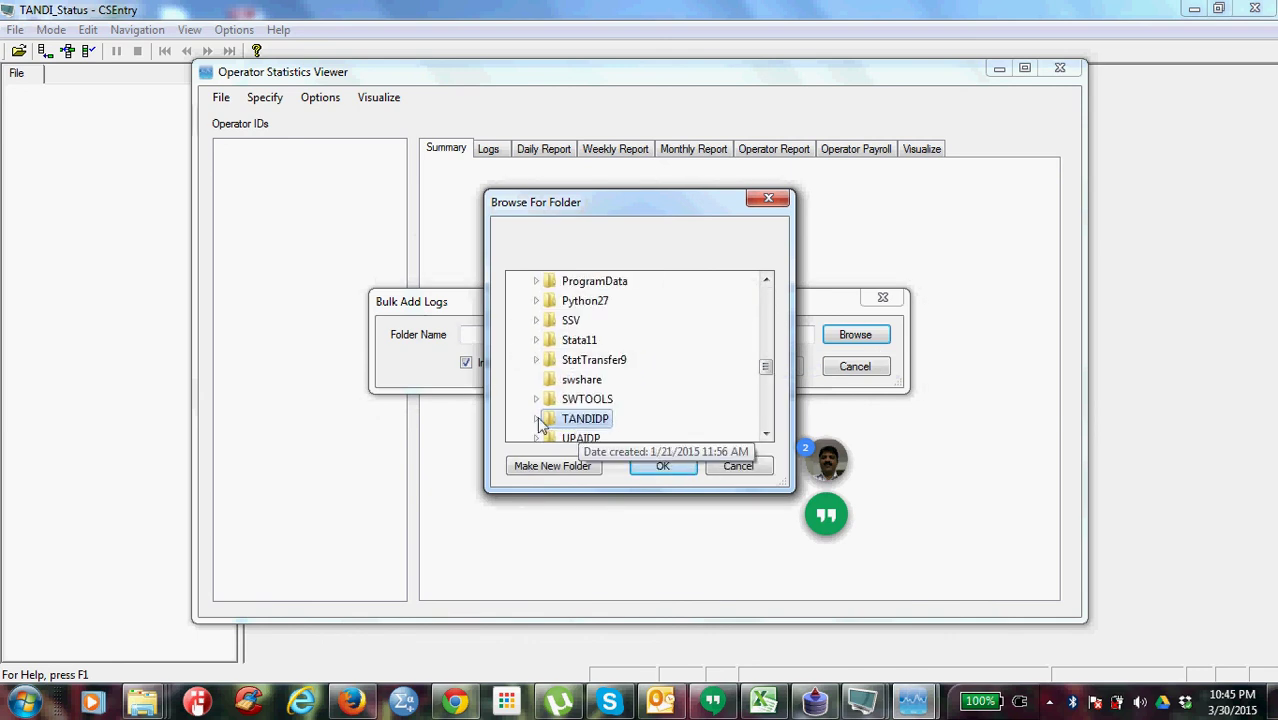
{"action": "left_click", "coordinate": [536, 420]}
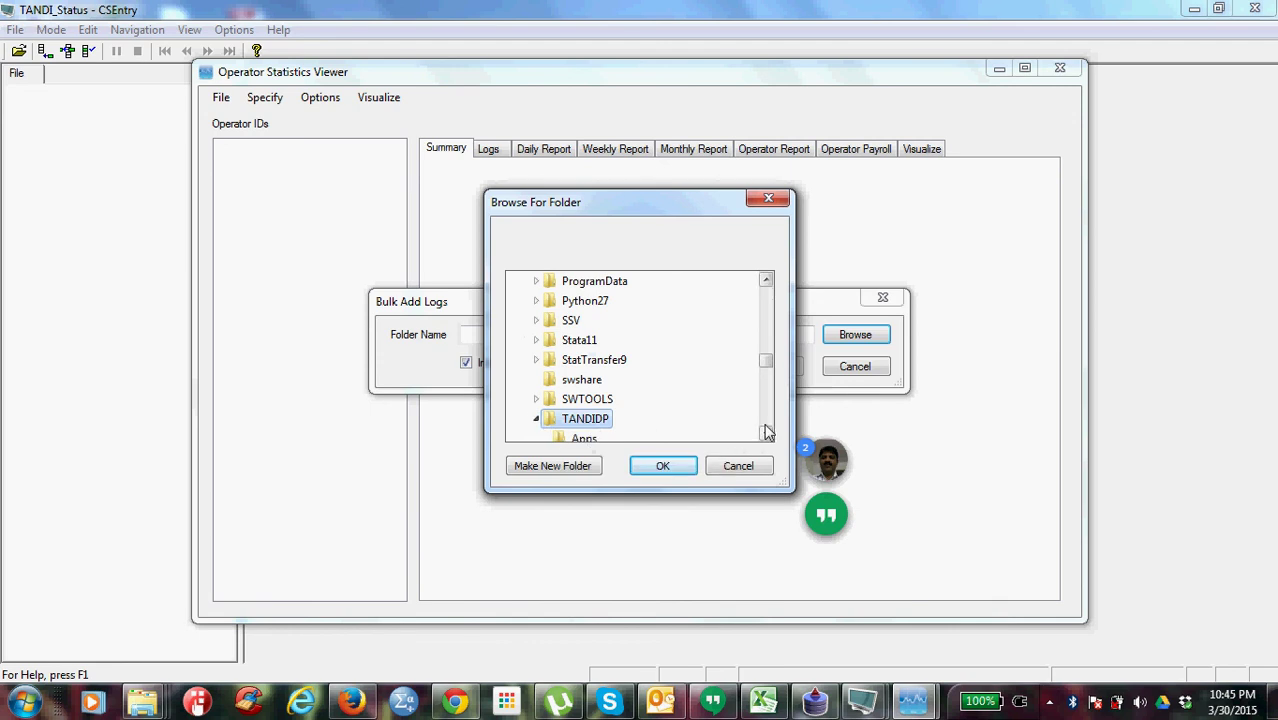
{"action": "left_click", "coordinate": [546, 340]}
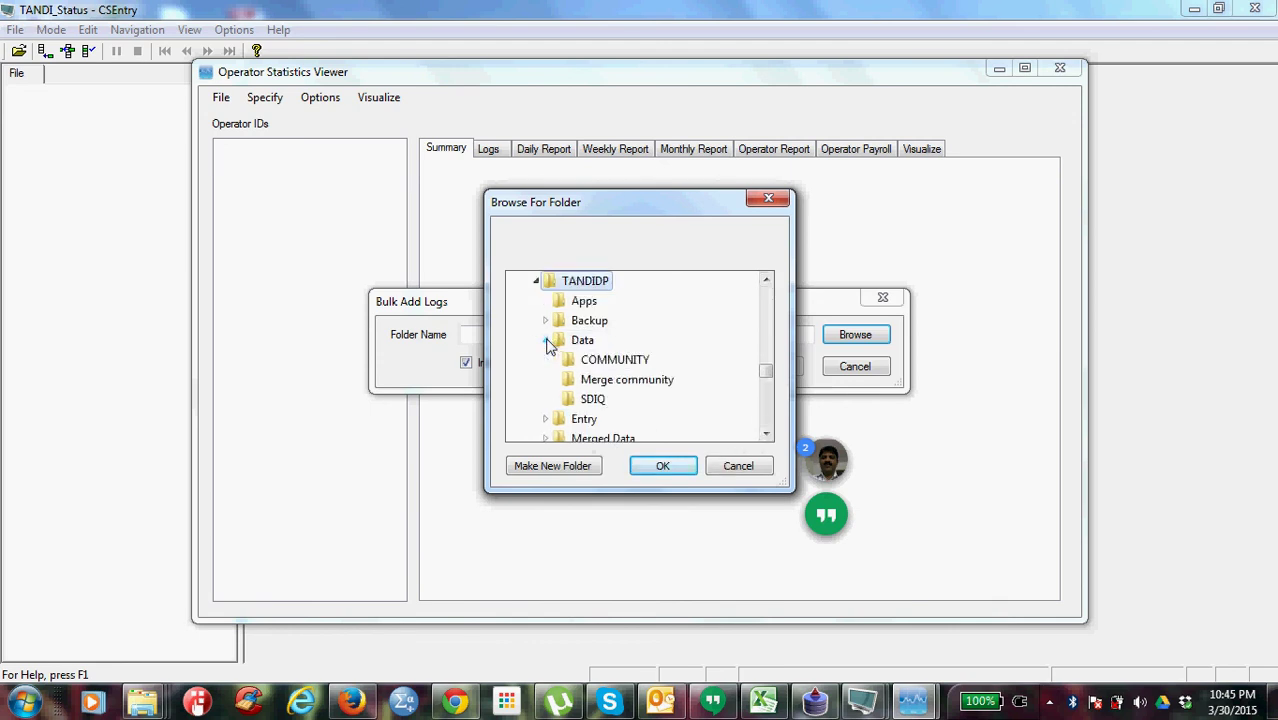
{"action": "left_click", "coordinate": [595, 361]}
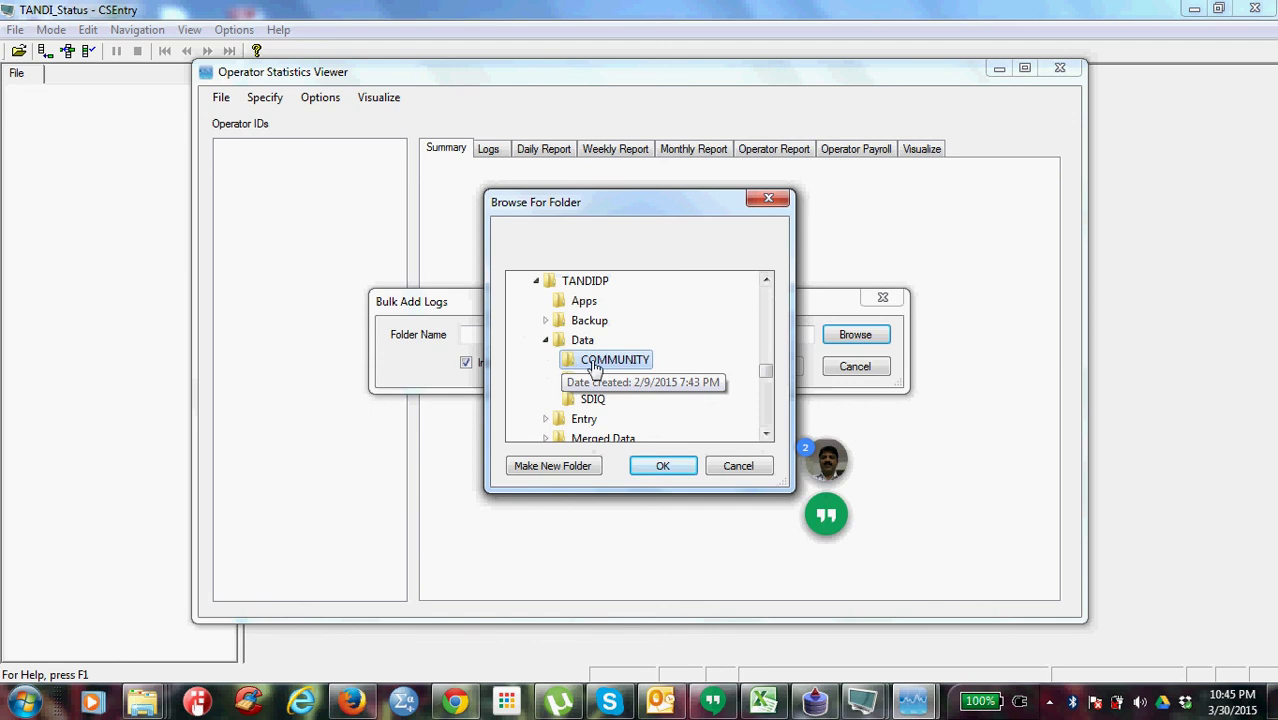
{"action": "left_click", "coordinate": [652, 474]}
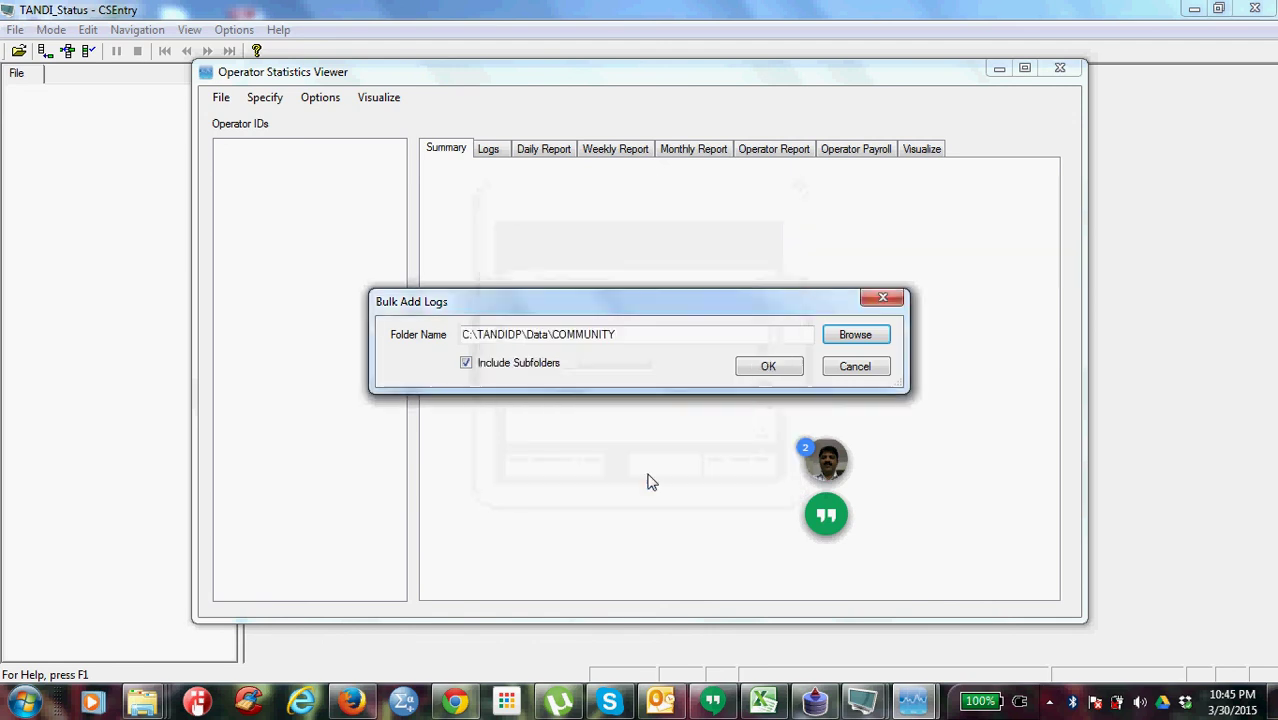
{"action": "left_click", "coordinate": [762, 374]}
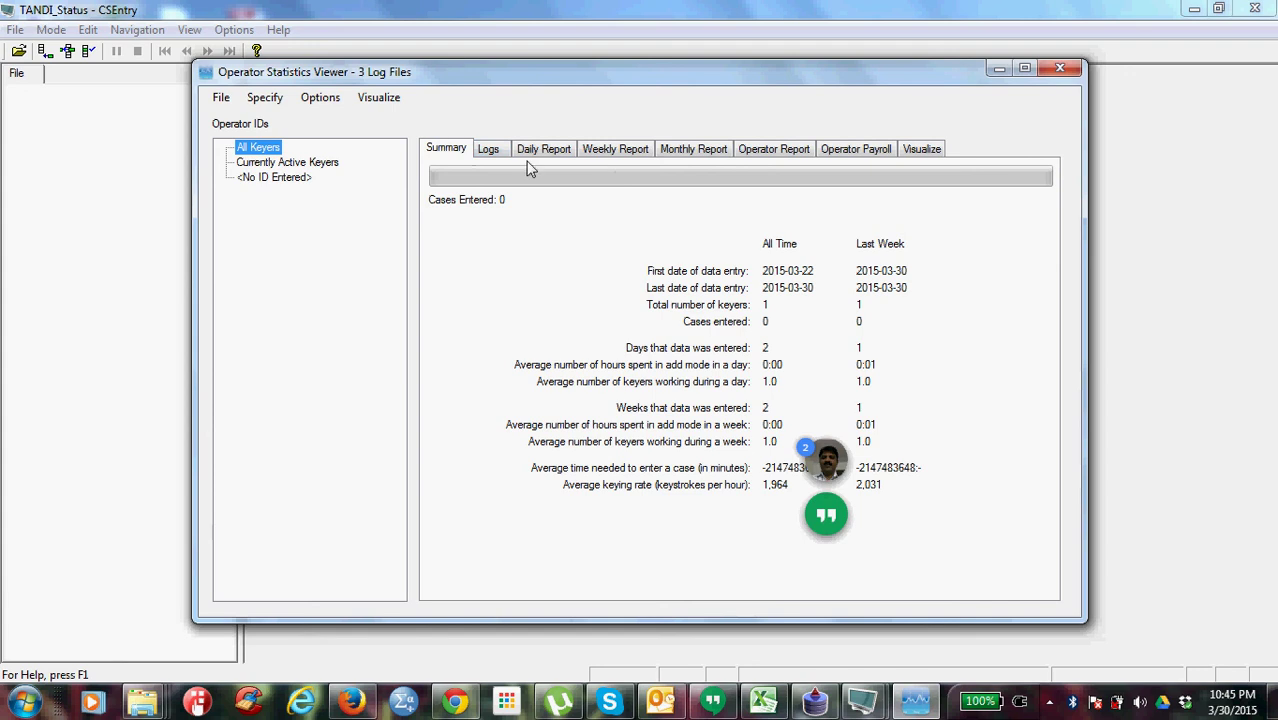
Review the operator logs, the daily, weekly, monthly, operator and payroll reports, and the keying rate chart.
{"action": "left_click", "coordinate": [487, 150]}
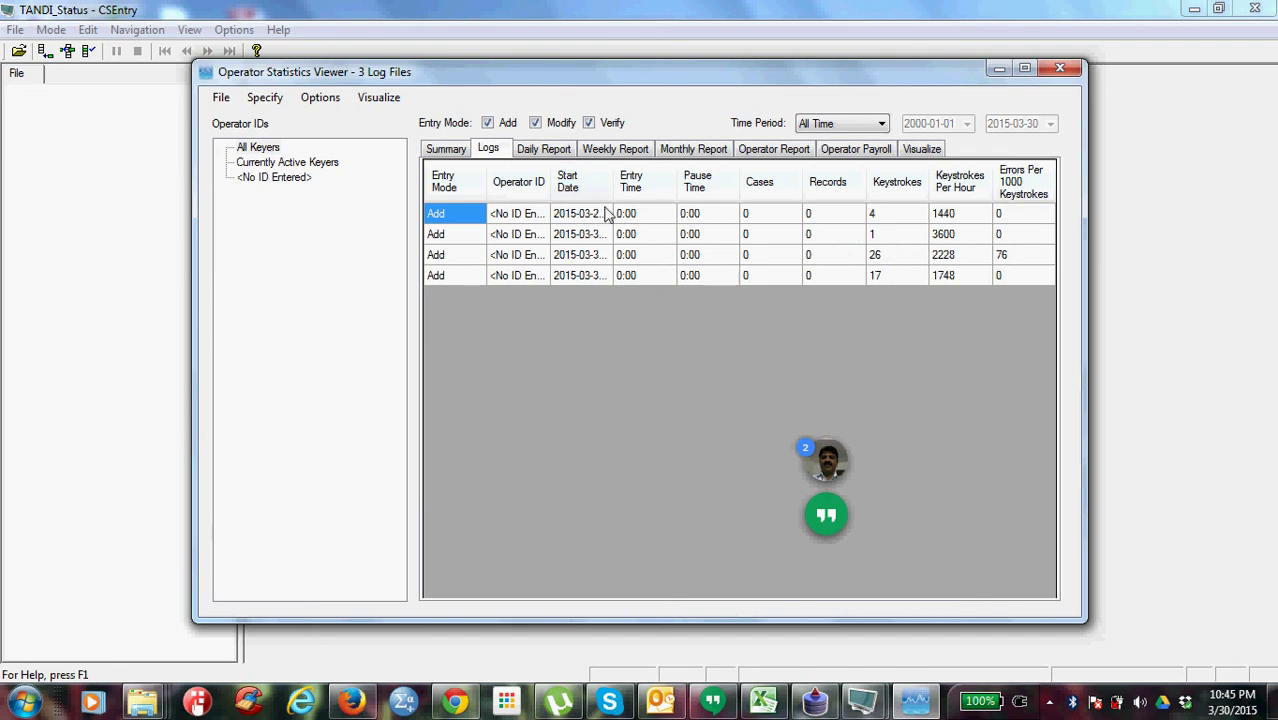
{"action": "left_click", "coordinate": [556, 153]}
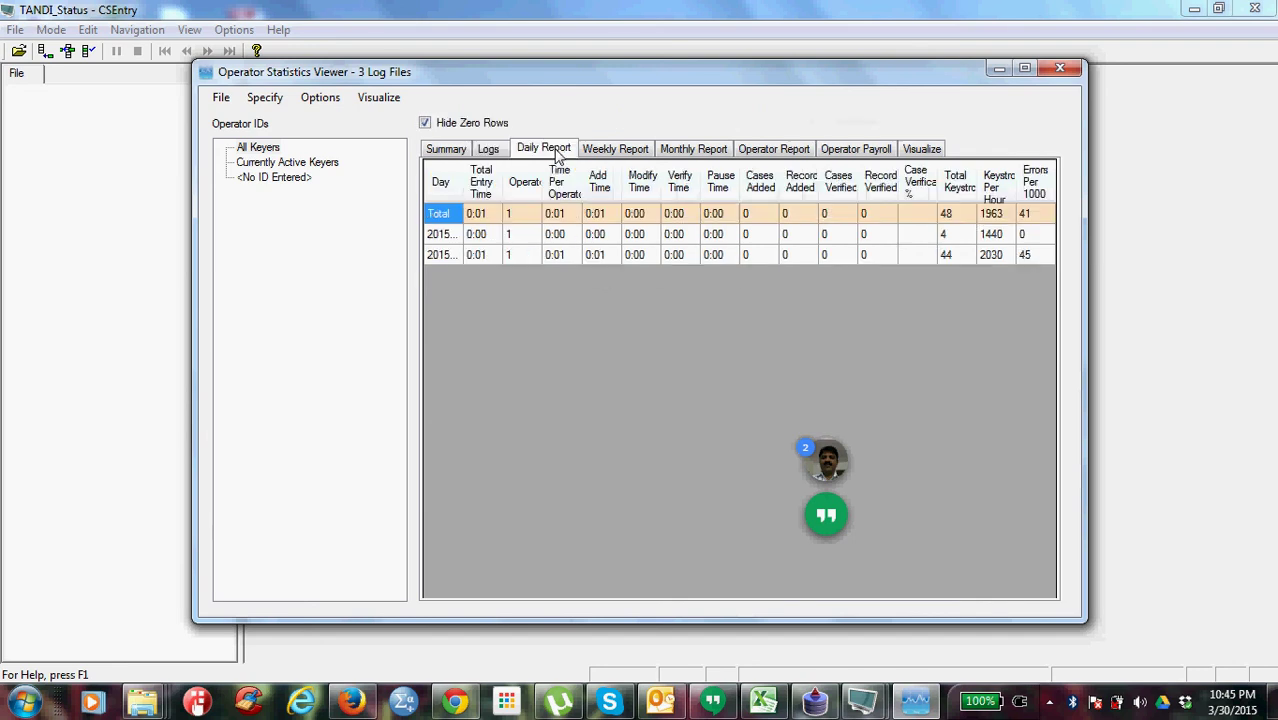
{"action": "left_click", "coordinate": [609, 154]}
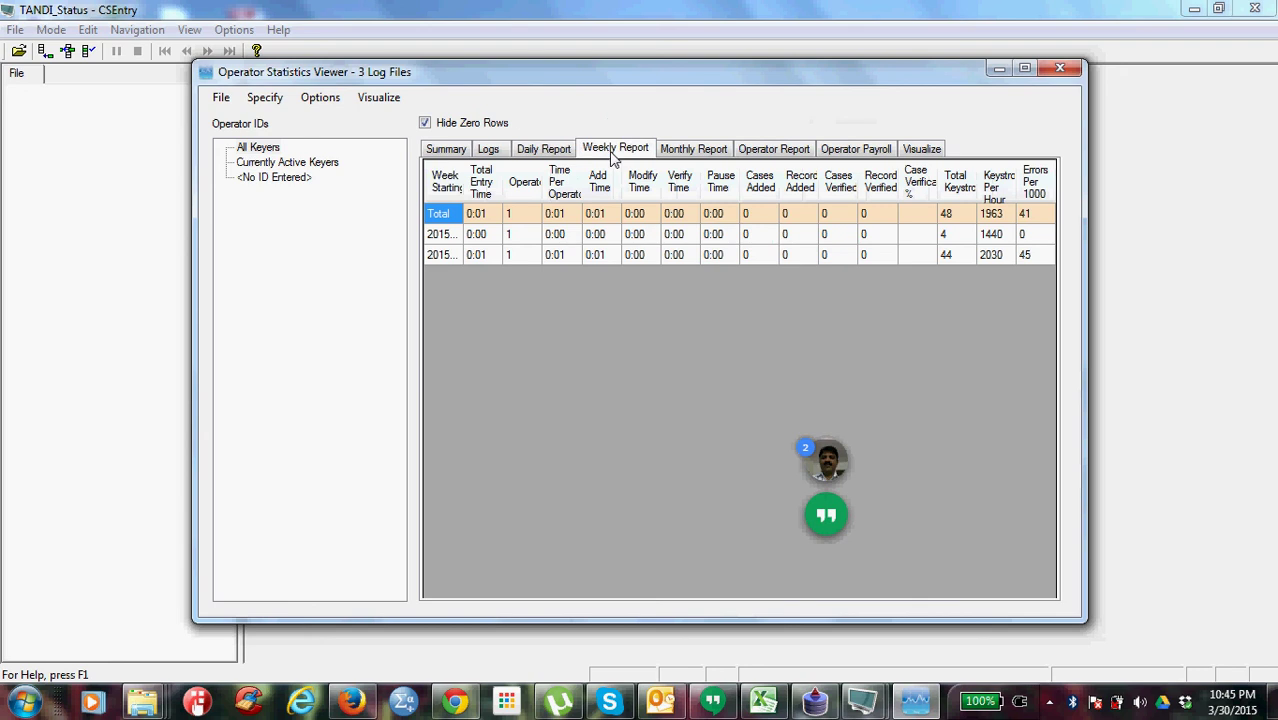
{"action": "left_click", "coordinate": [682, 152]}
{"action": "left_click", "coordinate": [773, 151]}
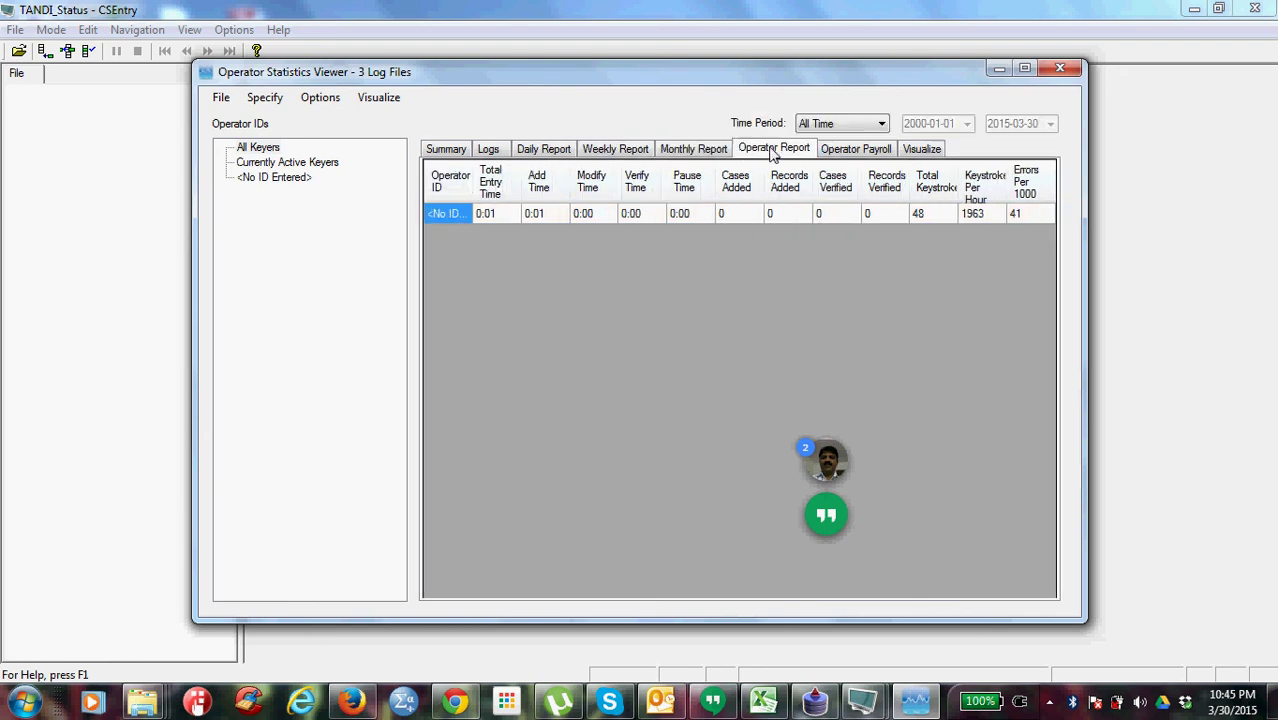
{"action": "left_click", "coordinate": [840, 150]}
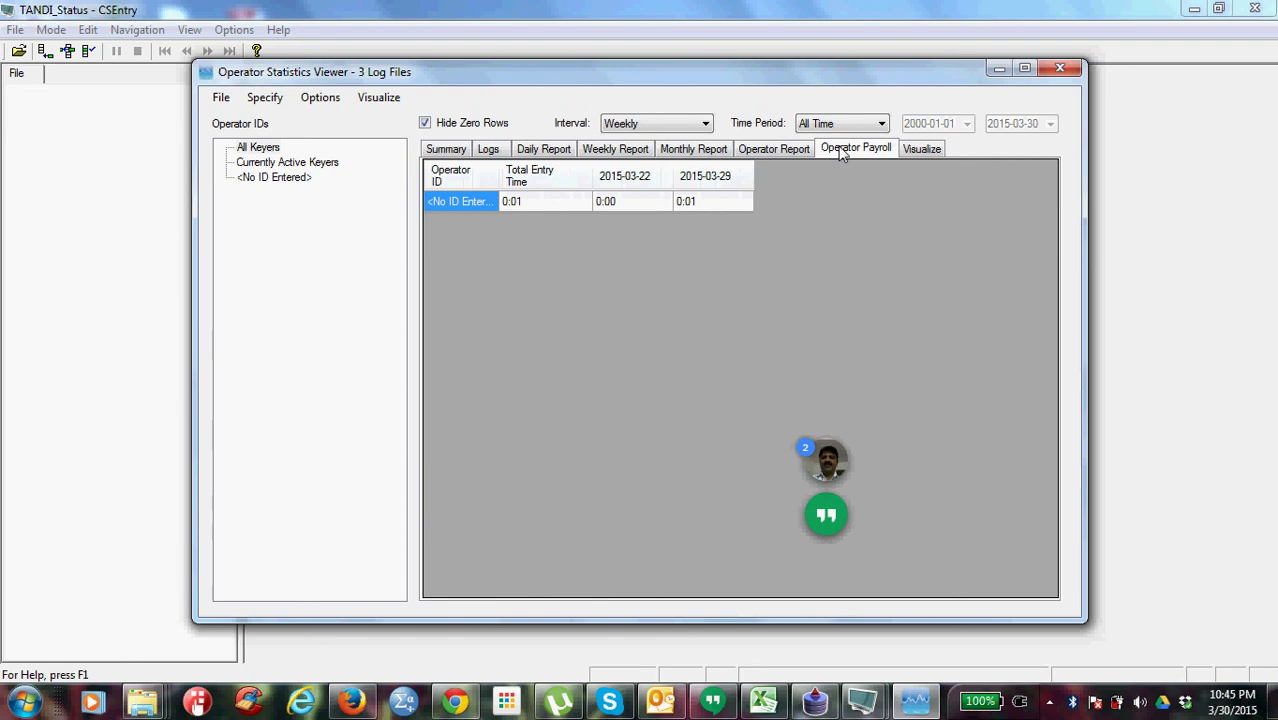
{"action": "left_click", "coordinate": [915, 150]}
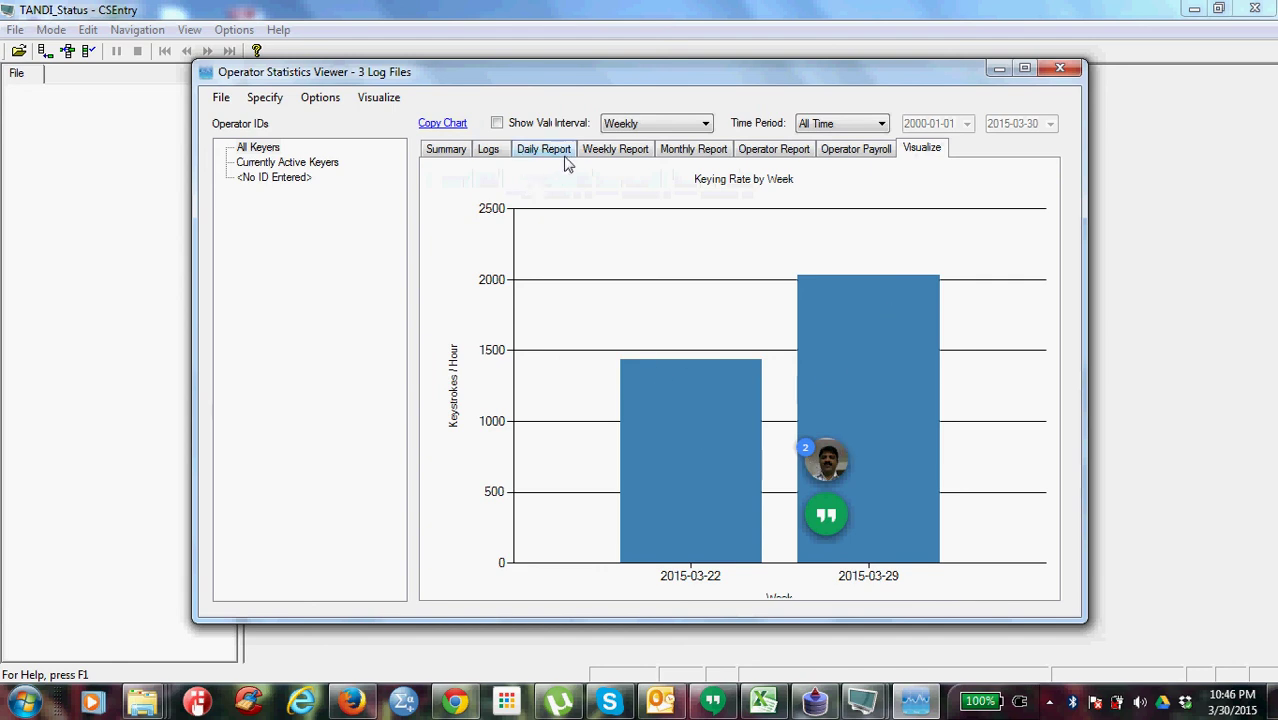
View the keying rate chart at monthly and daily intervals, and return it to the weekly interval.
{"action": "left_click", "coordinate": [658, 118]}
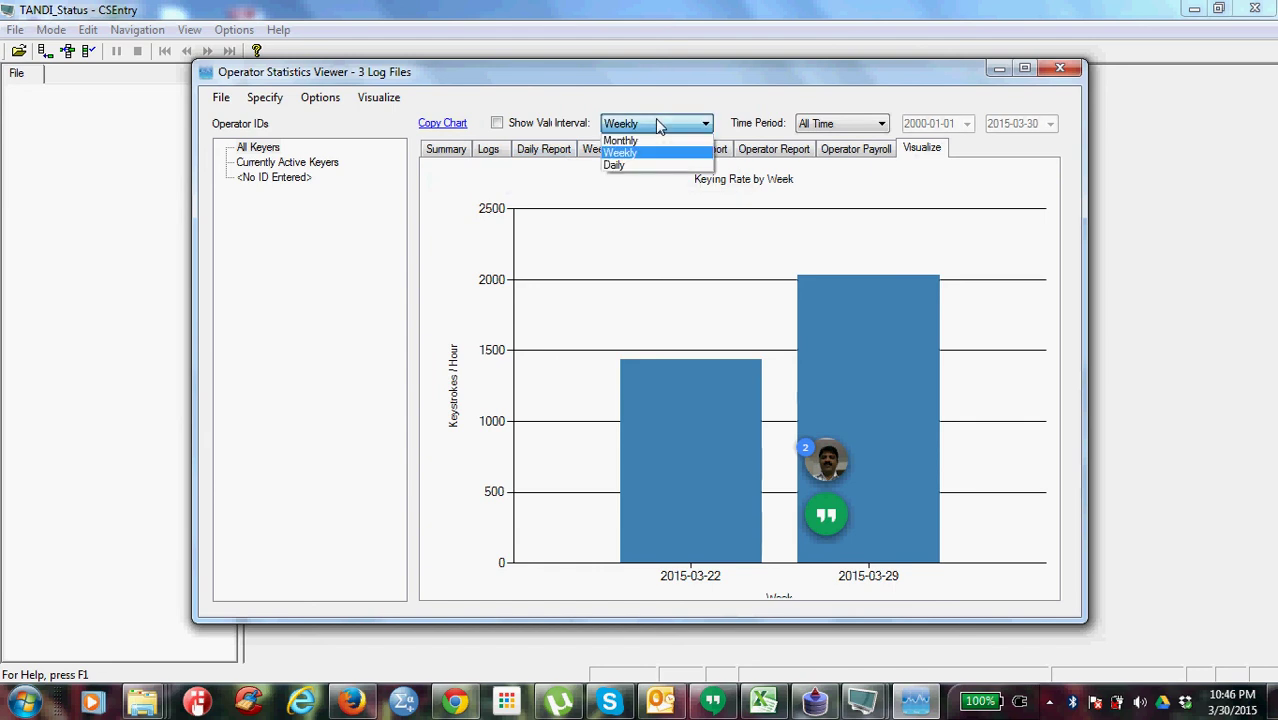
{"action": "left_click", "coordinate": [643, 141]}
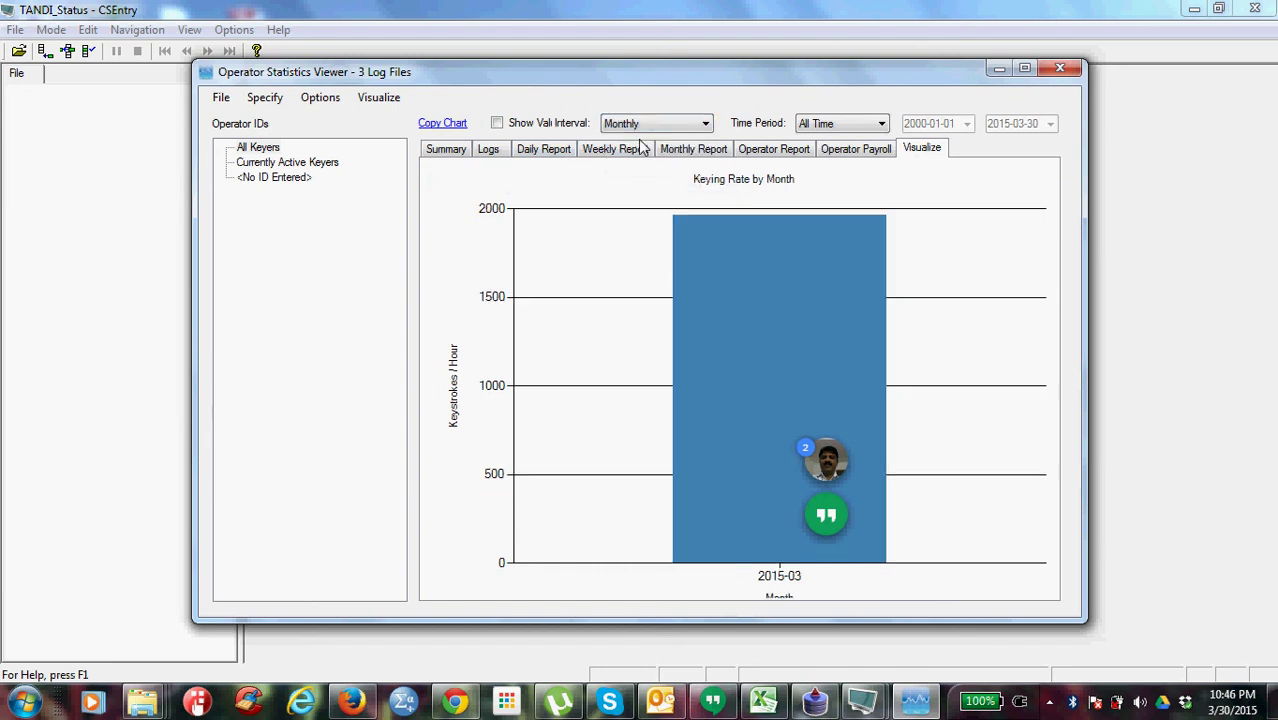
{"action": "left_click", "coordinate": [638, 122]}
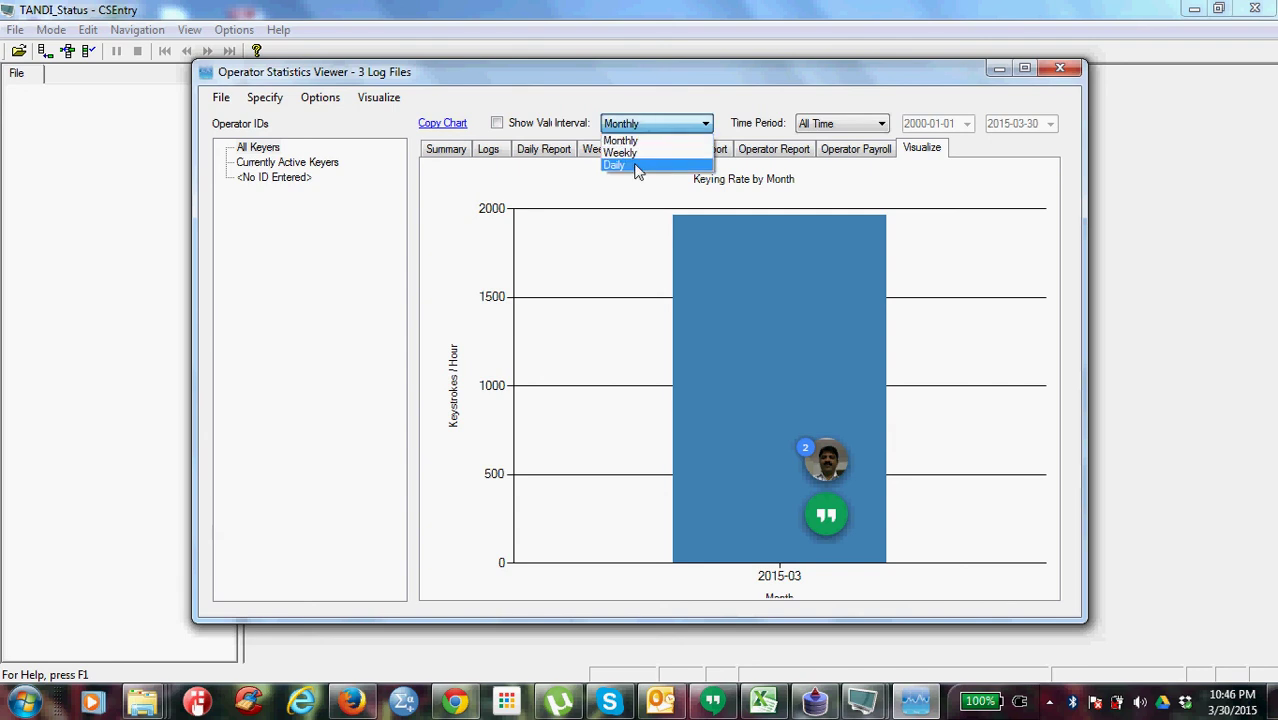
{"action": "left_click", "coordinate": [638, 166]}
{"action": "left_click", "coordinate": [640, 126]}
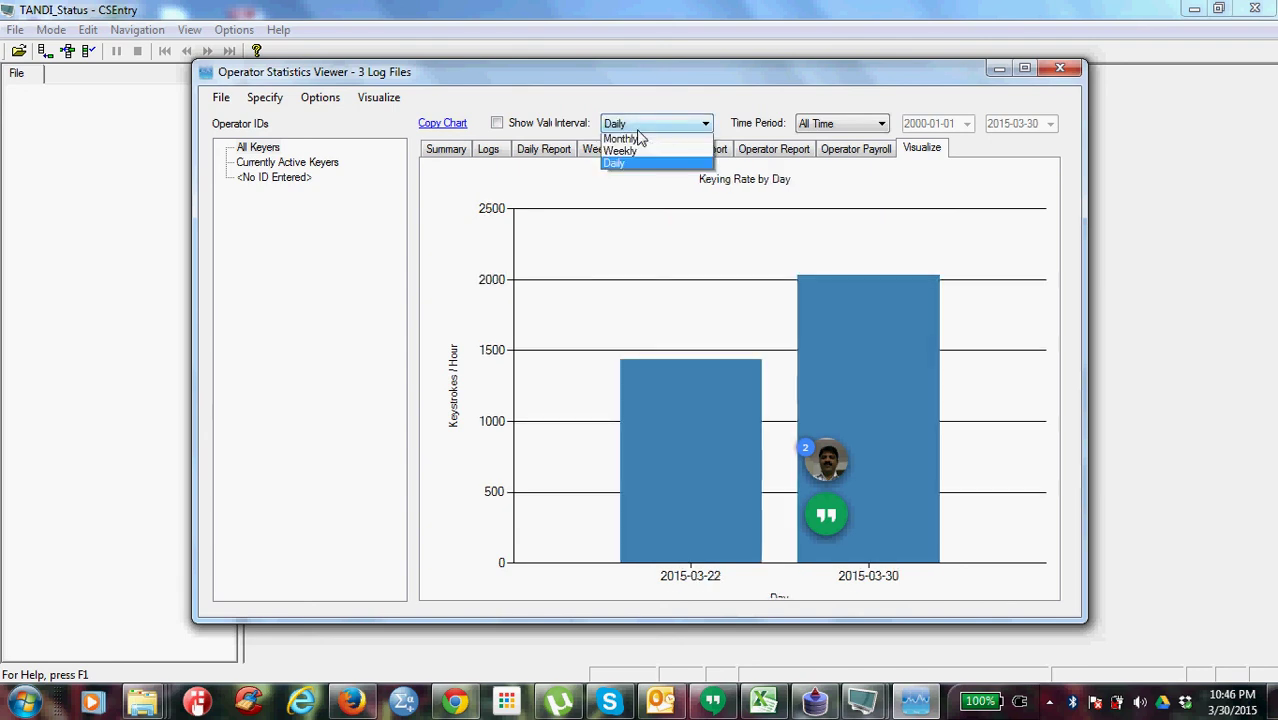
{"action": "left_click", "coordinate": [628, 151]}
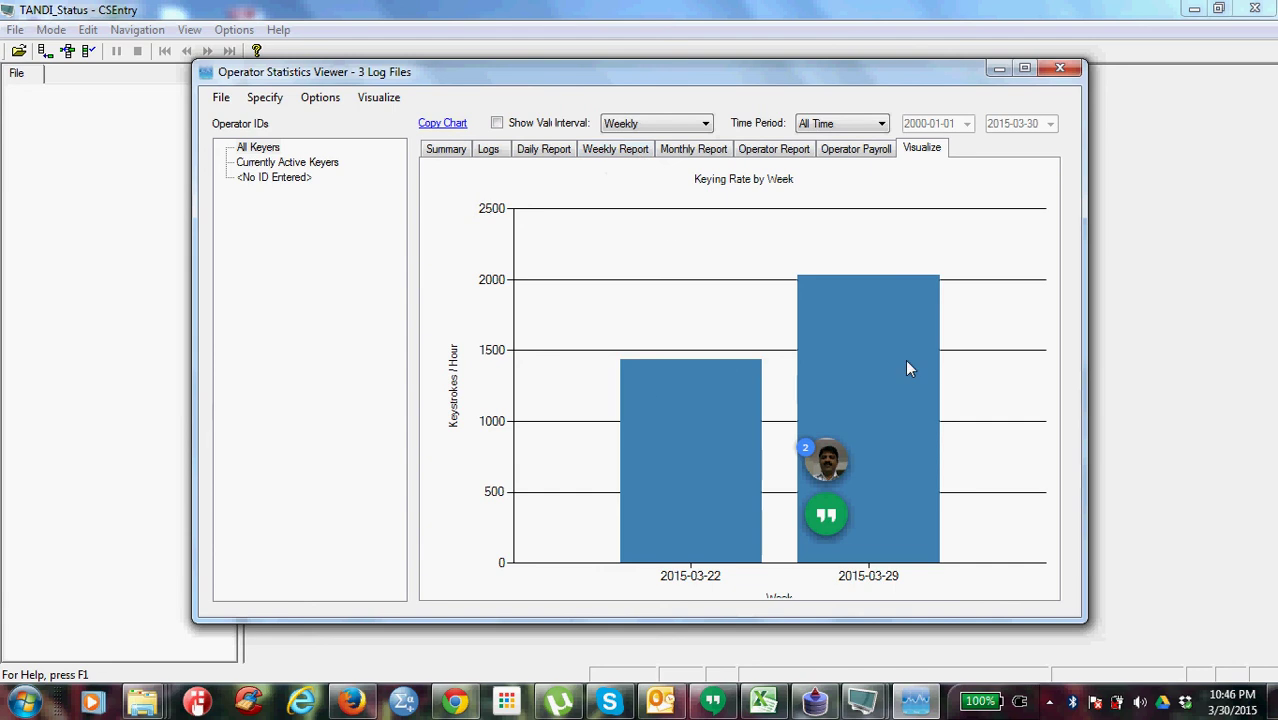
Close the Operator Statistics Viewer and quit both the Data Entry Status and TANDI Data Entry menus.
{"action": "left_click", "coordinate": [1066, 68]}
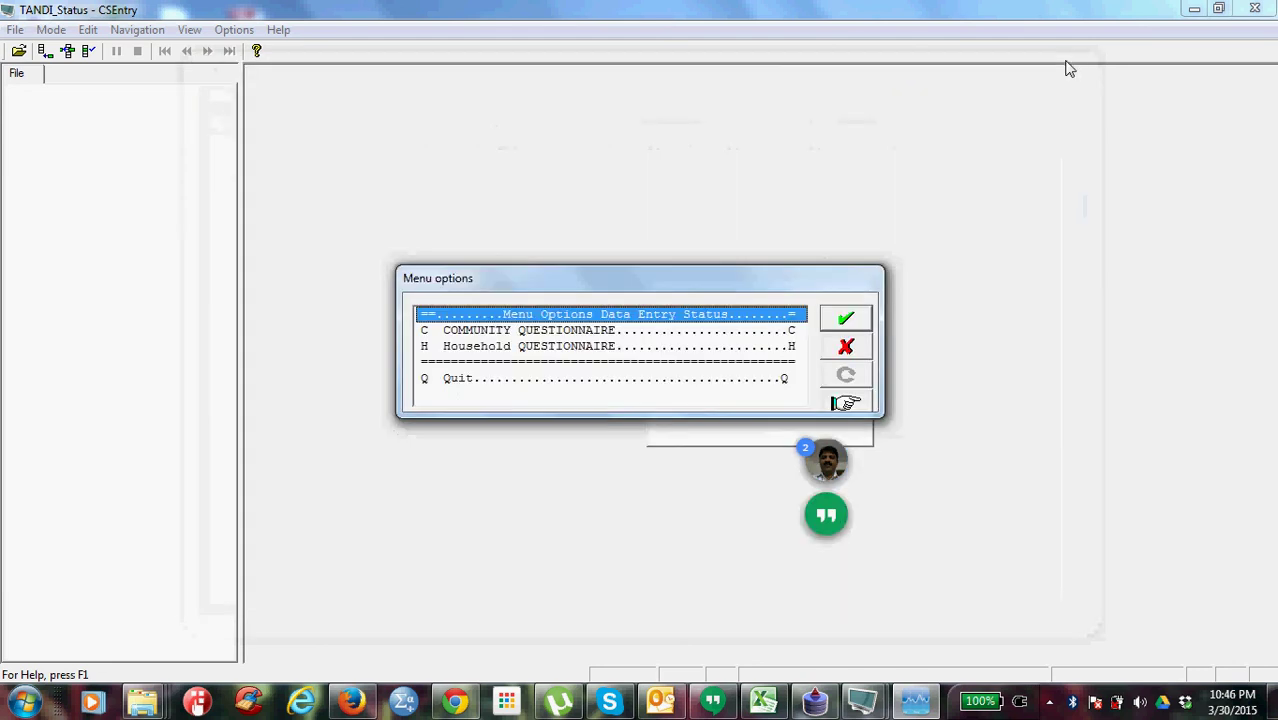
{"action": "double_click", "coordinate": [460, 380]}
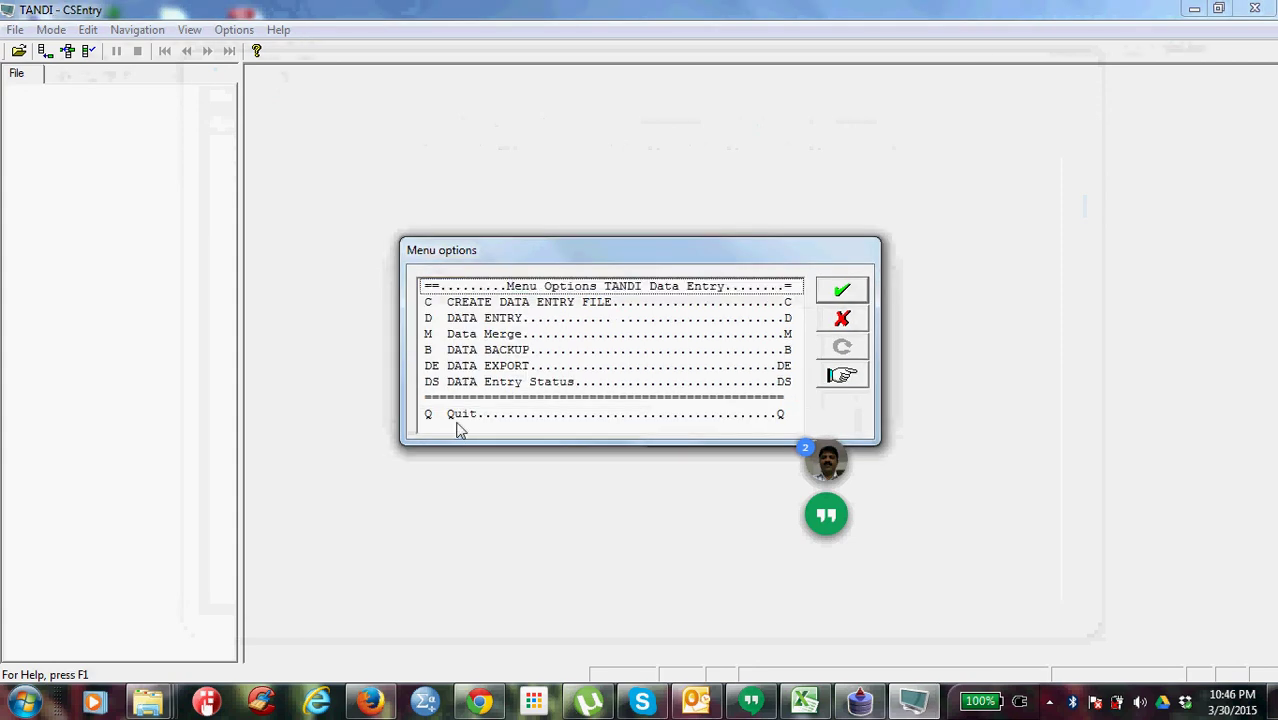
{"action": "double_click", "coordinate": [459, 415]}
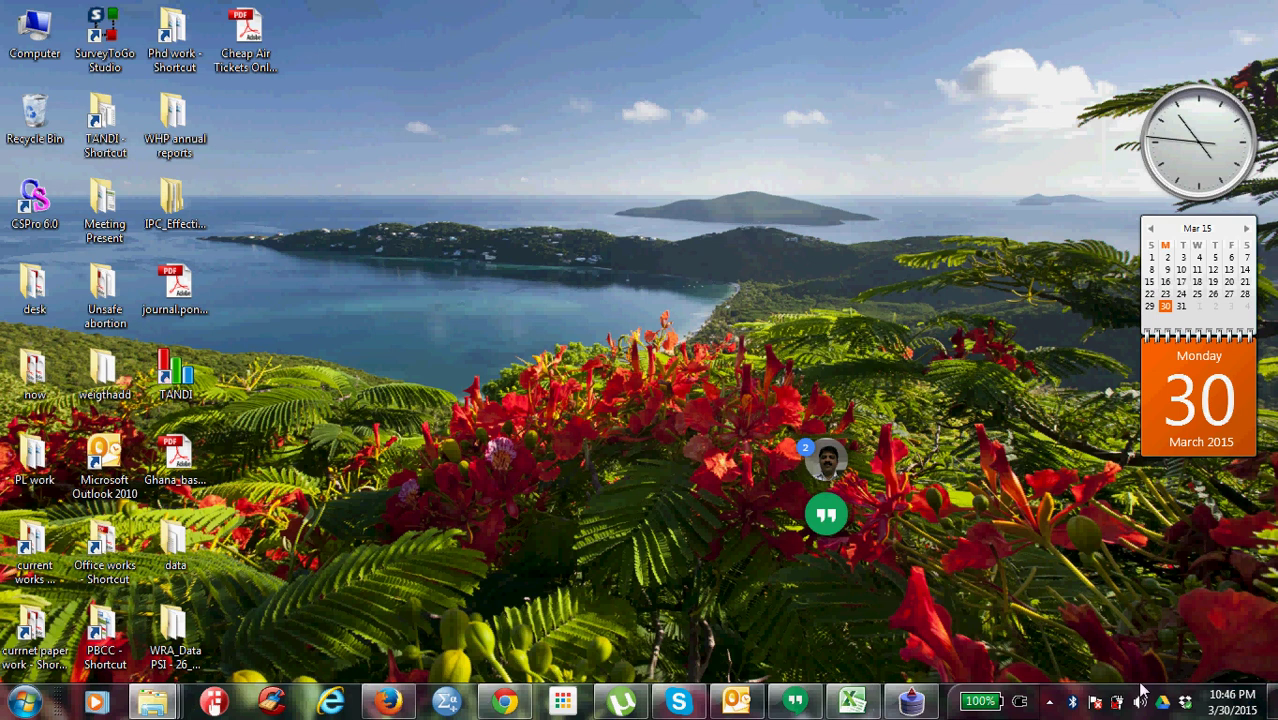
{"action": "left_click", "coordinate": [1049, 702]}
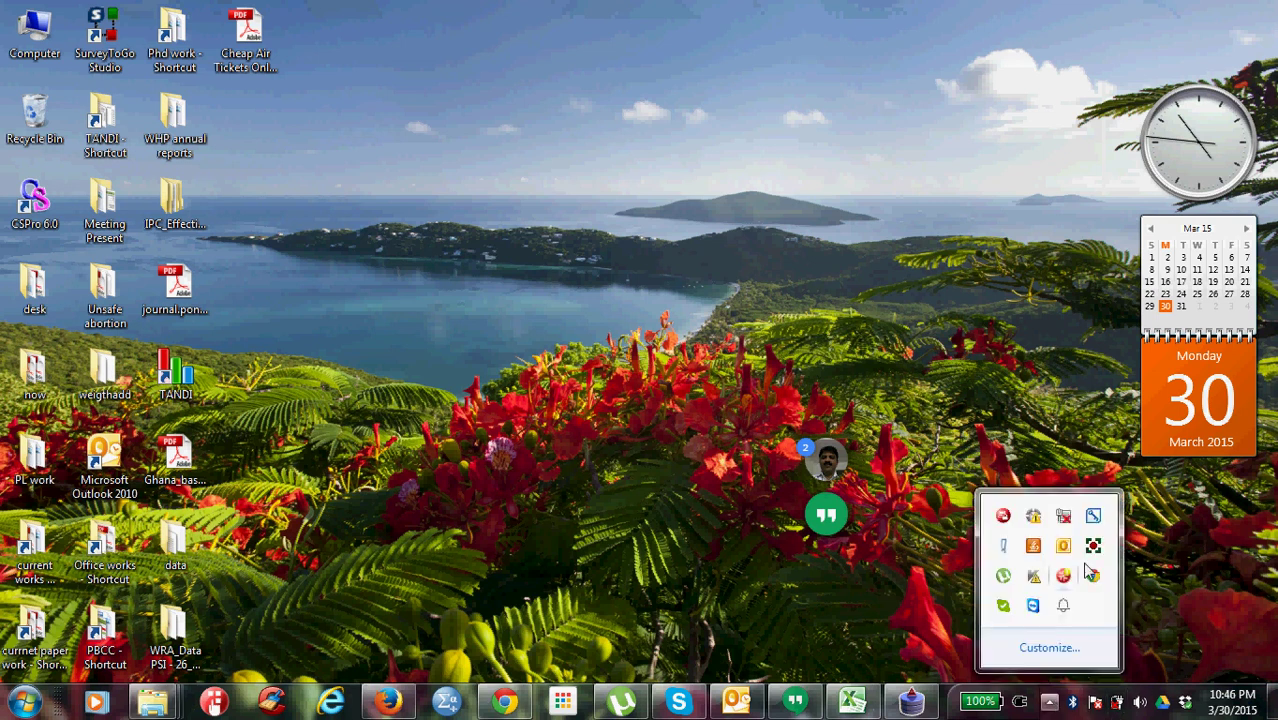